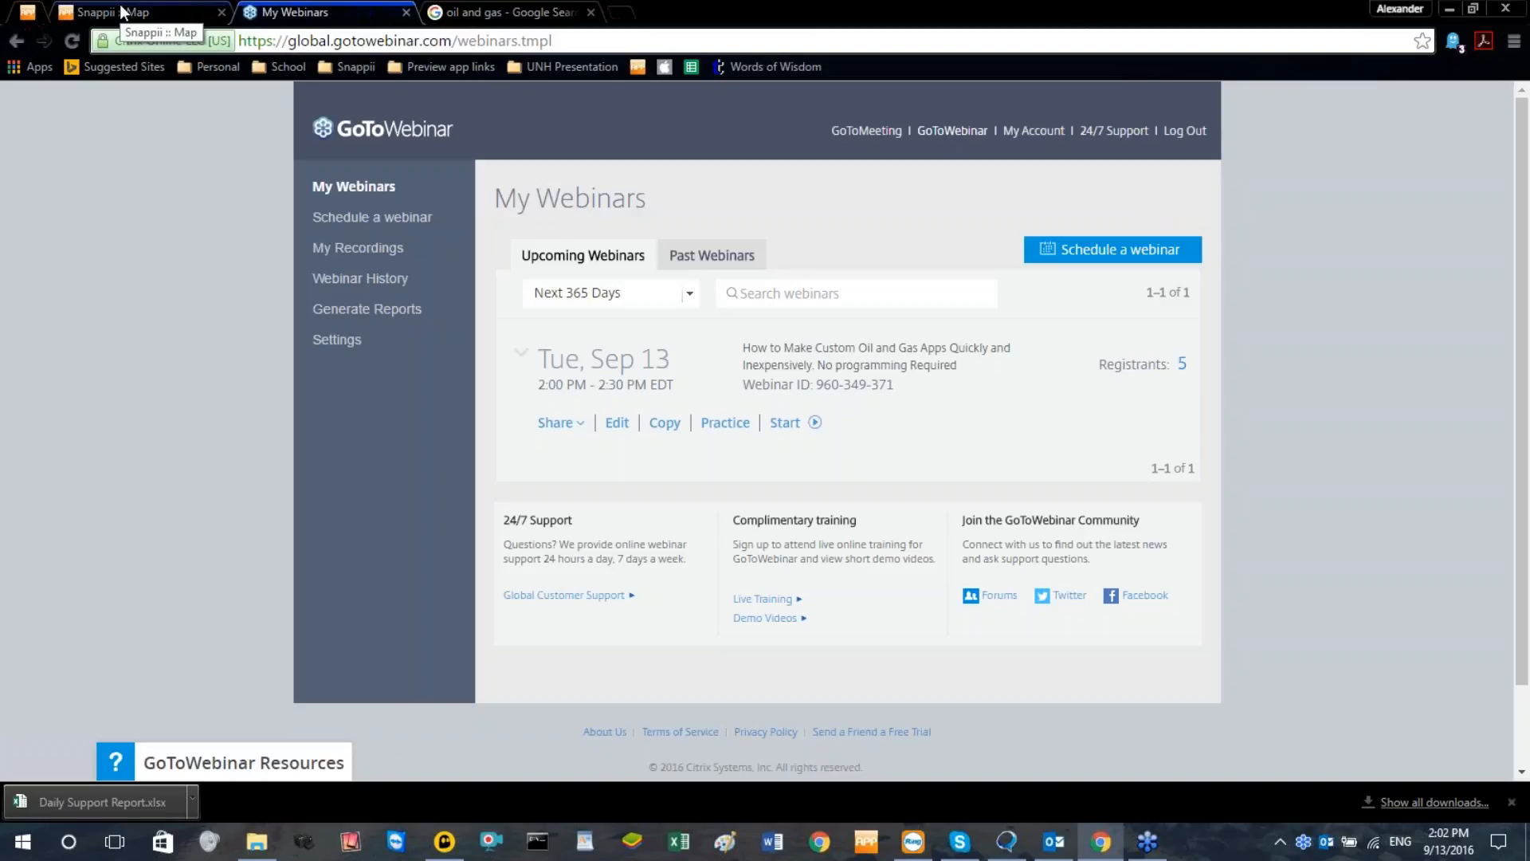
# Switch to the Snappii website, dismiss the live help offer, and start creating a new app in Express mode
pyautogui.click(123, 12)
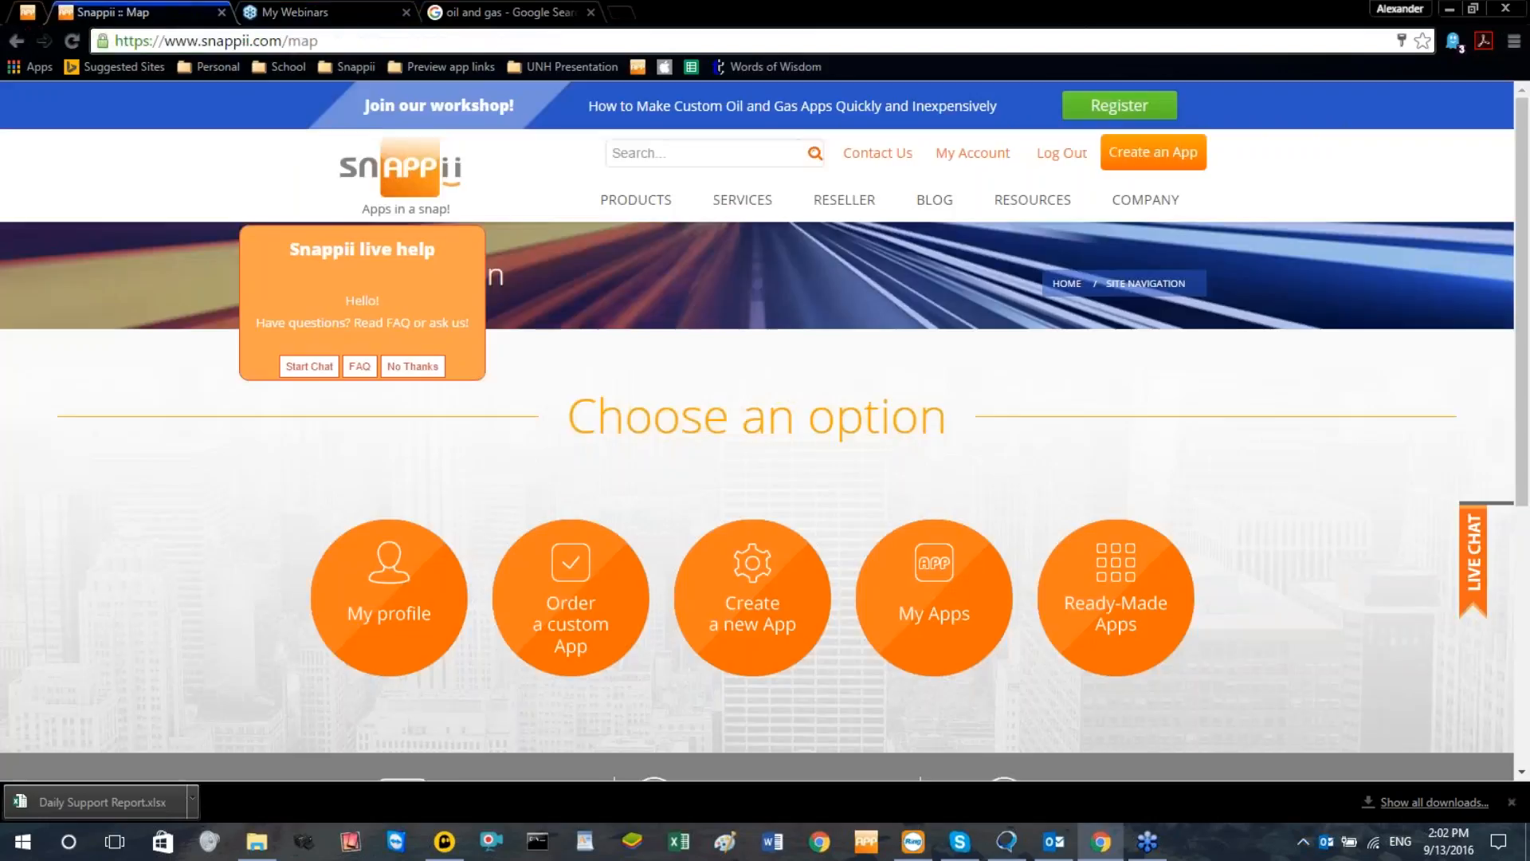
pyautogui.click(428, 367)
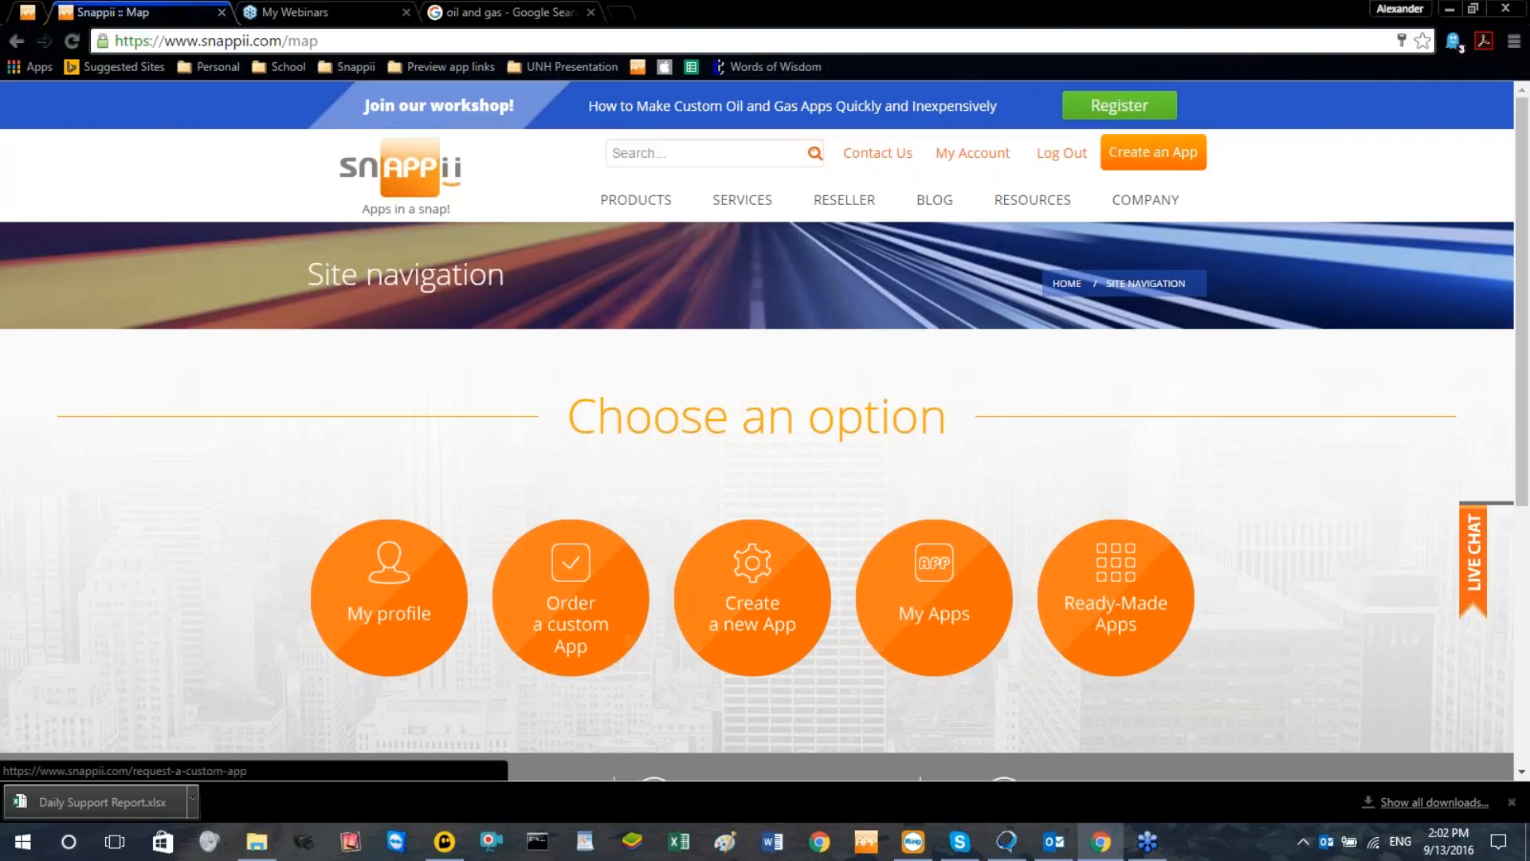
pyautogui.click(767, 621)
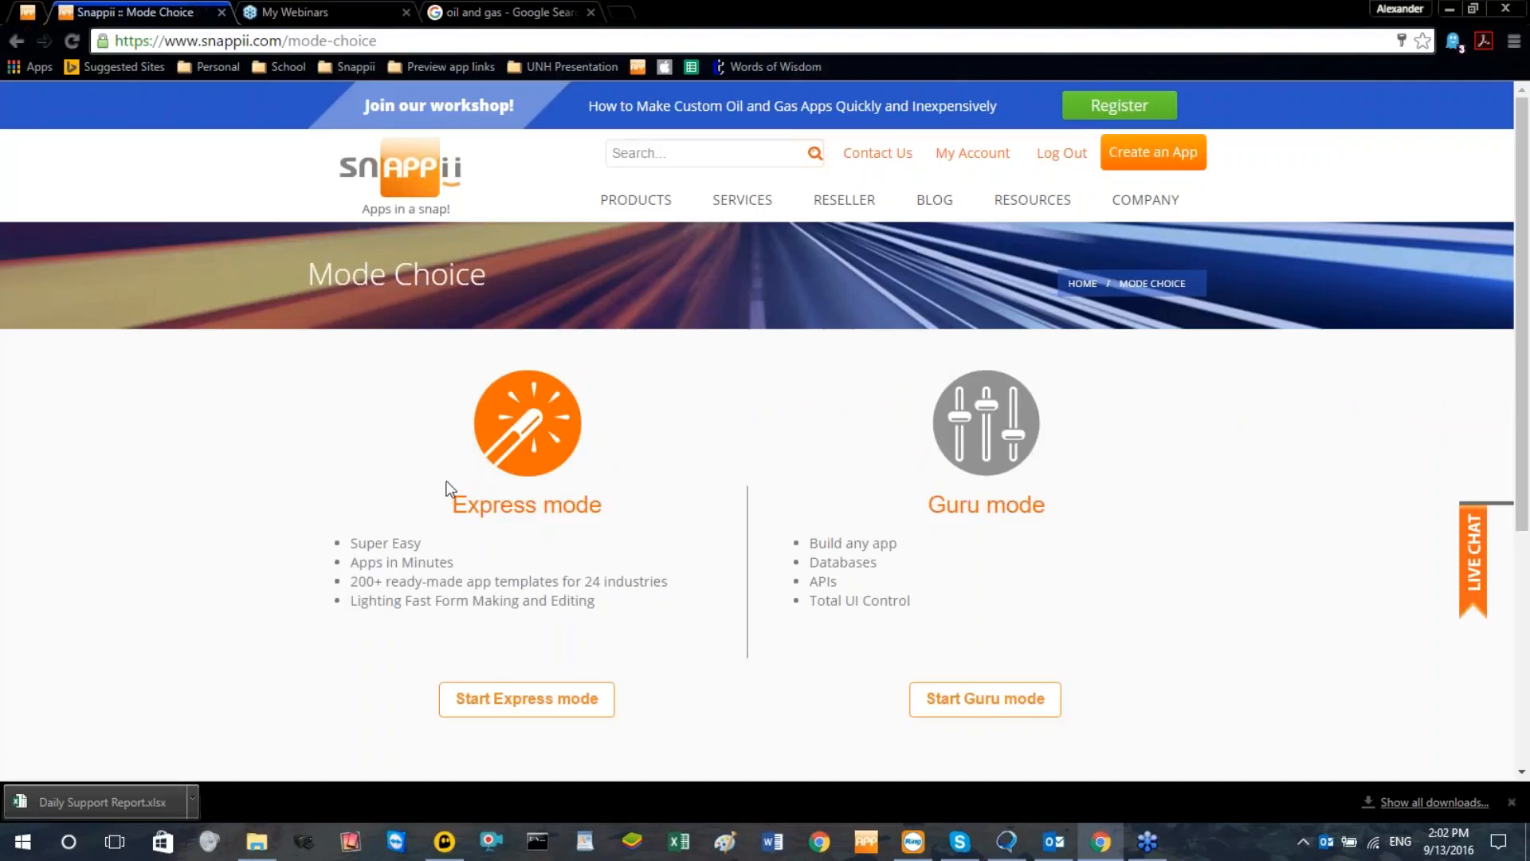
pyautogui.click(571, 700)
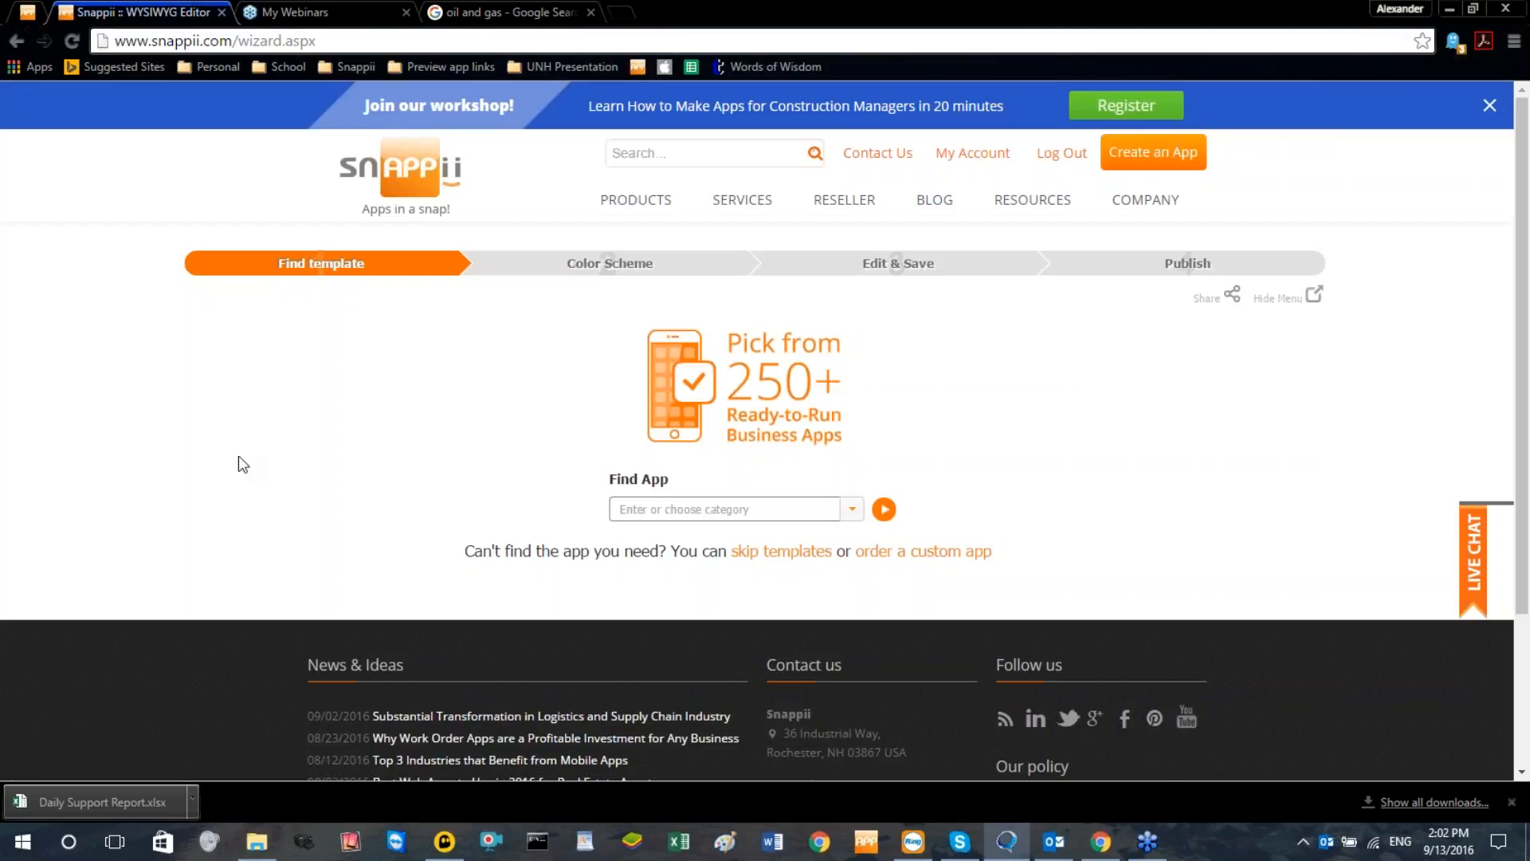
# Filter the ready-made app templates by the Oil & Gas category
pyautogui.click(825, 511)
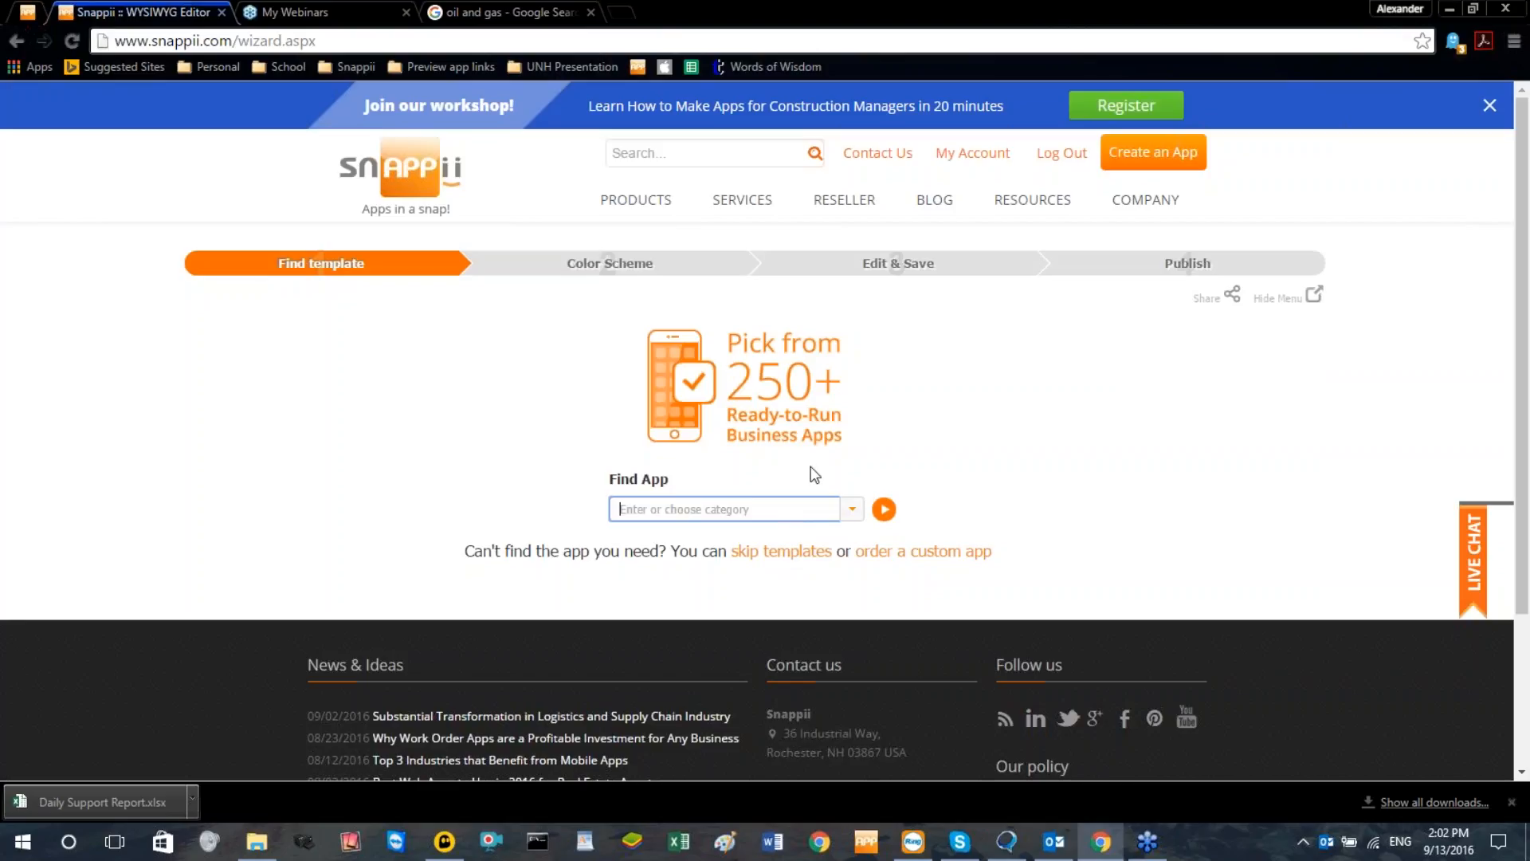
pyautogui.click(852, 508)
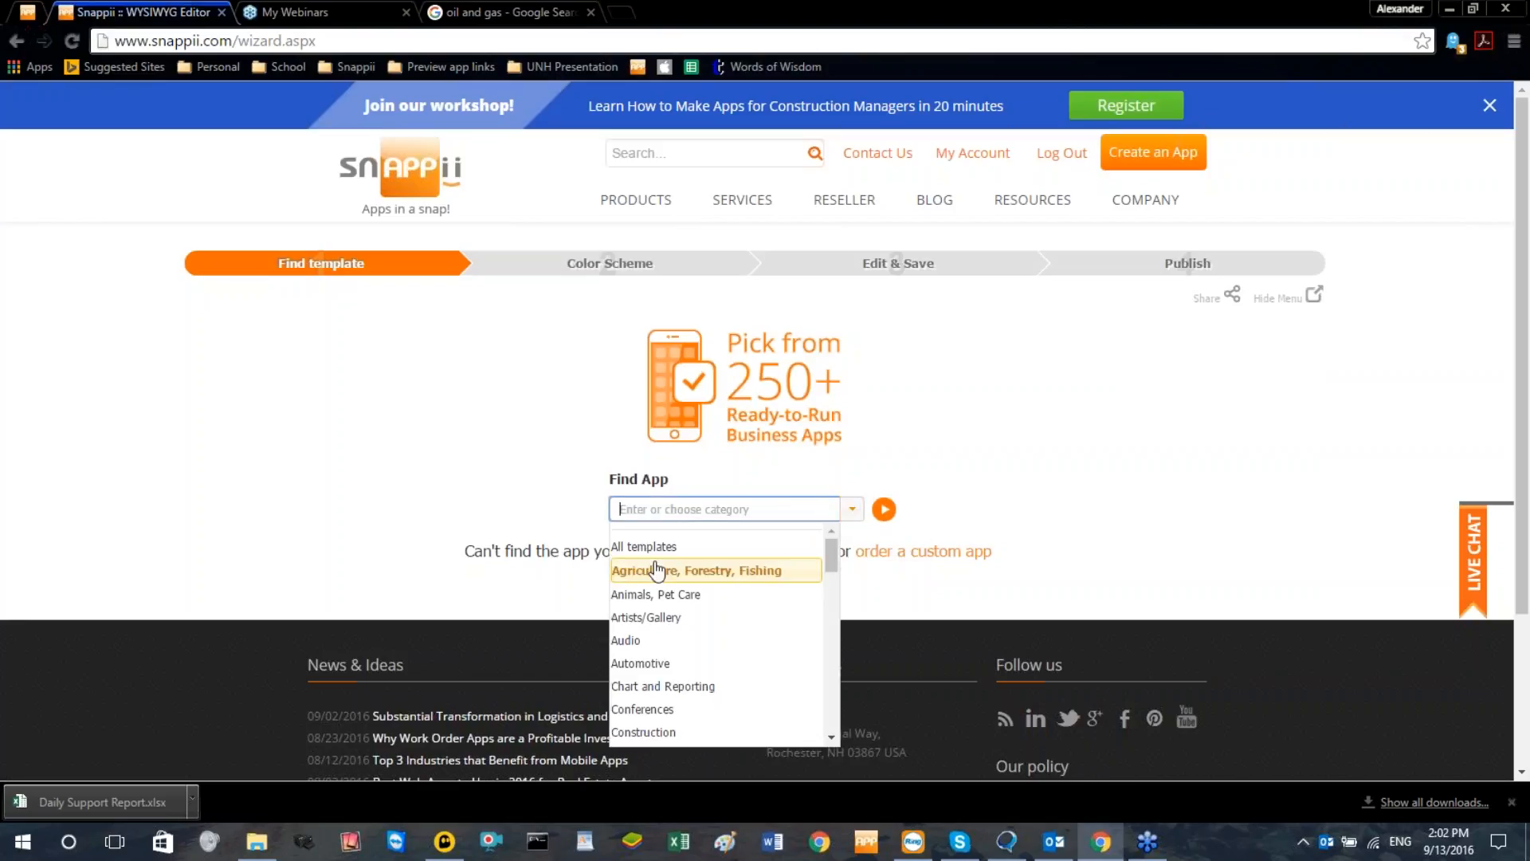
pyautogui.scroll(-3, 700, 638)
pyautogui.scroll(-1, 710, 659)
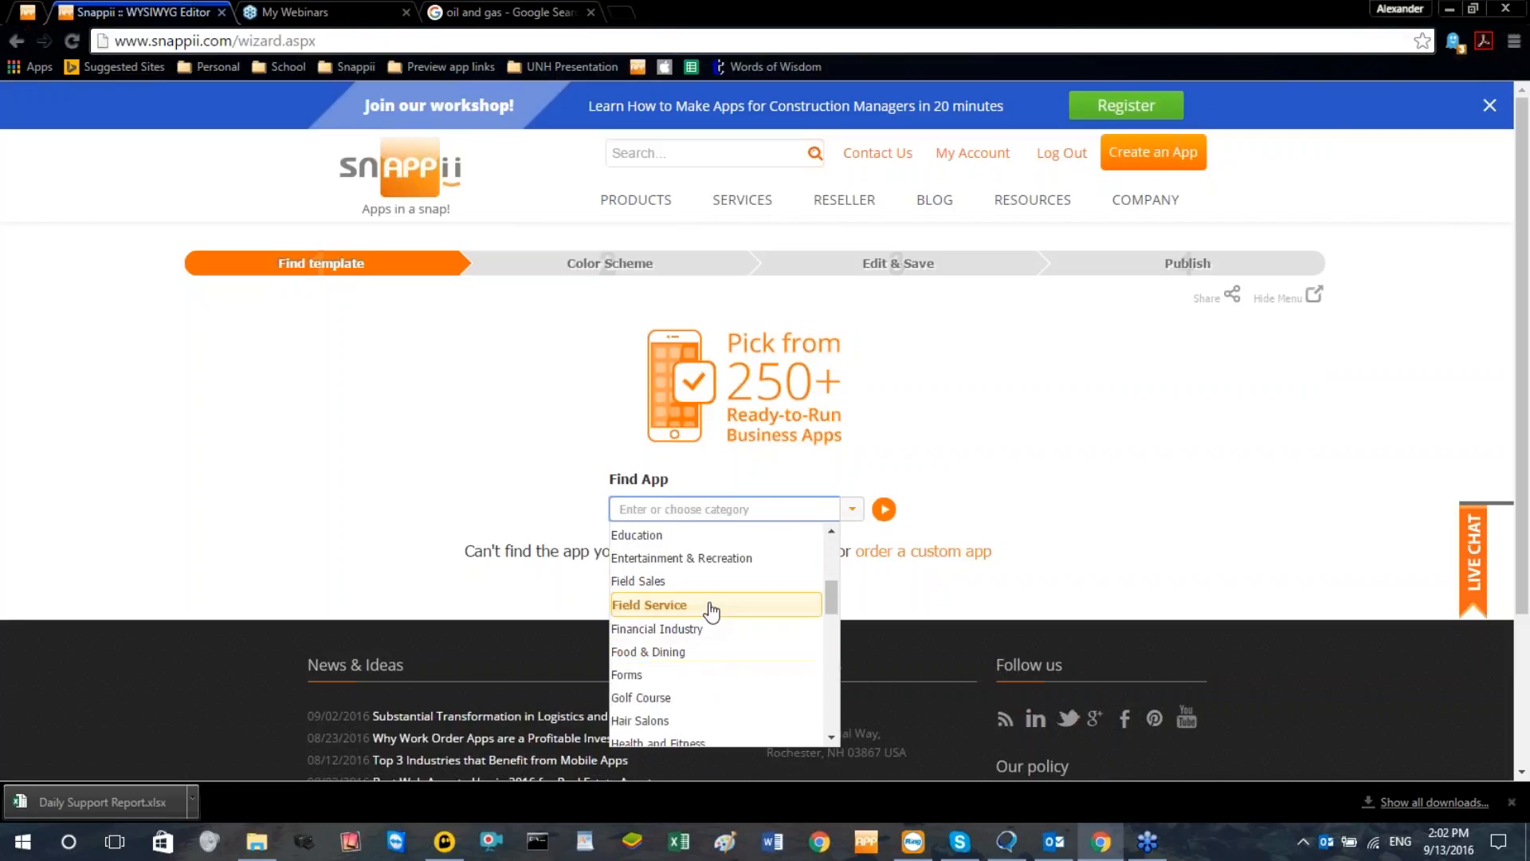
pyautogui.scroll(-5, 712, 611)
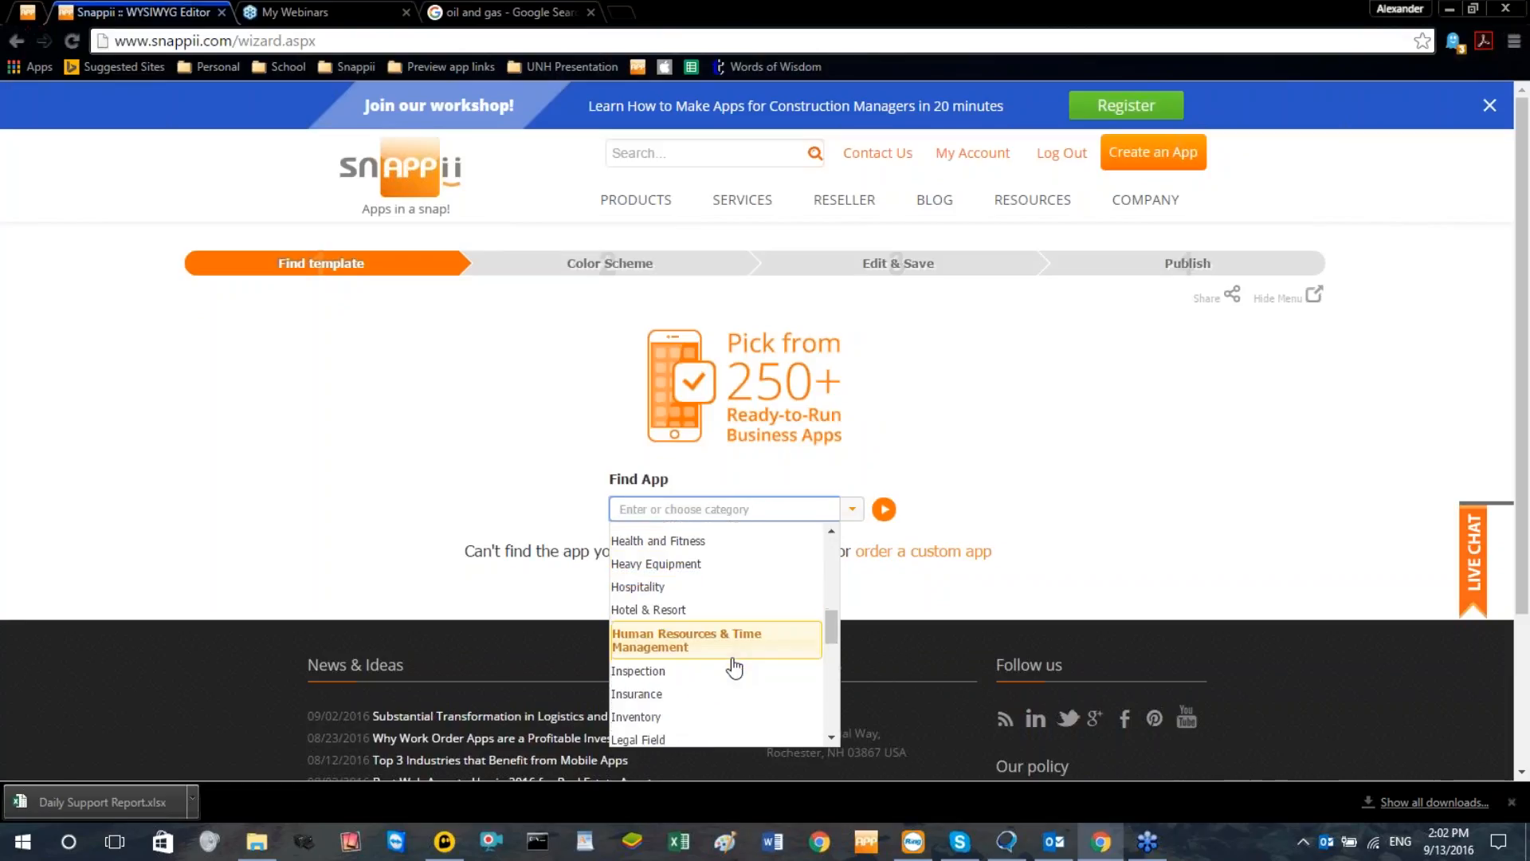
pyautogui.scroll(-3, 734, 666)
pyautogui.scroll(2, 717, 642)
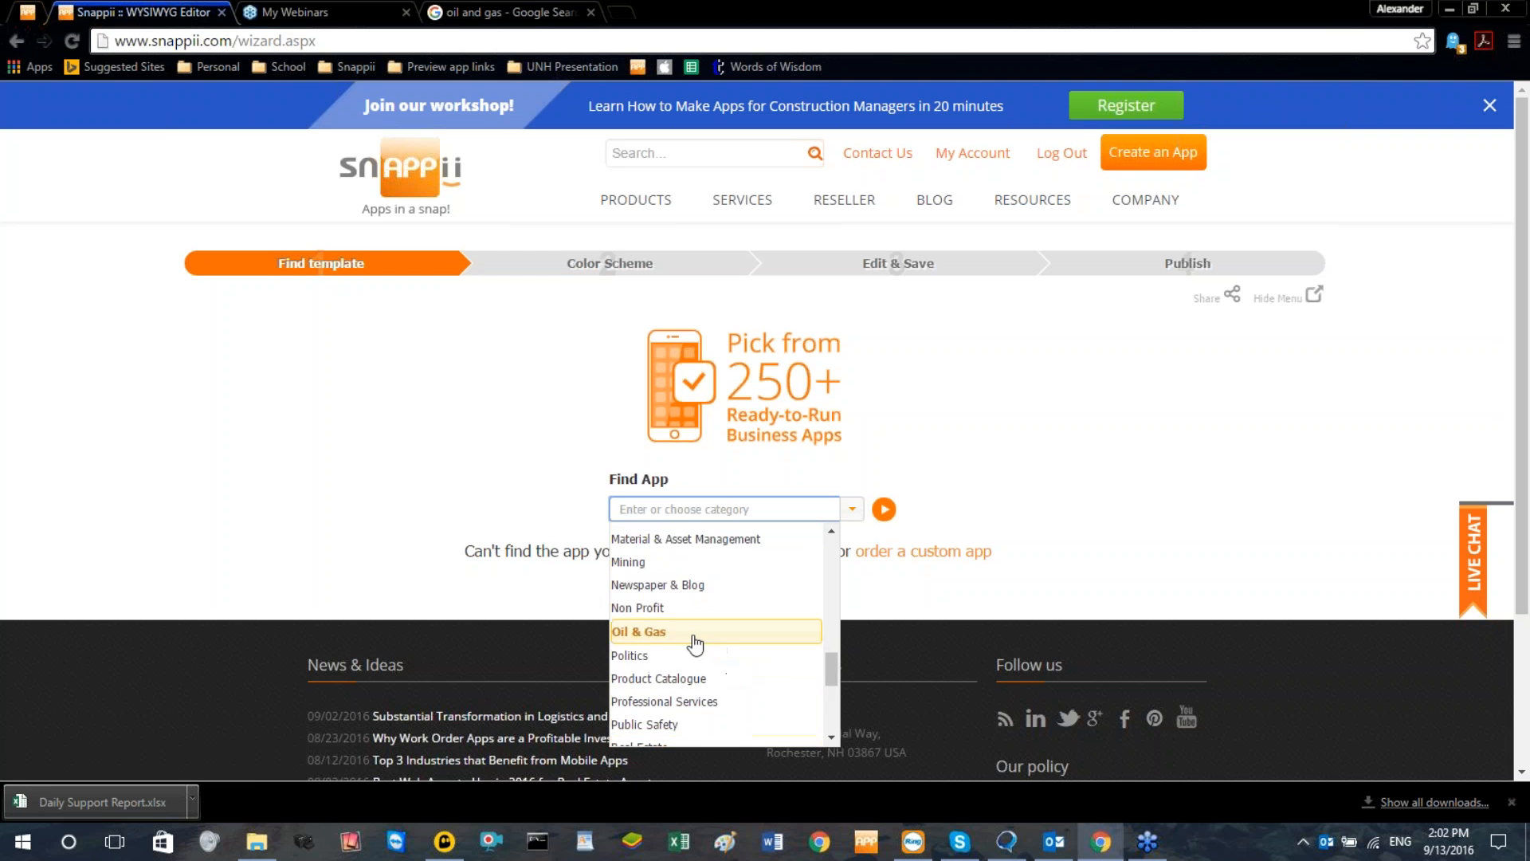
pyautogui.click(690, 638)
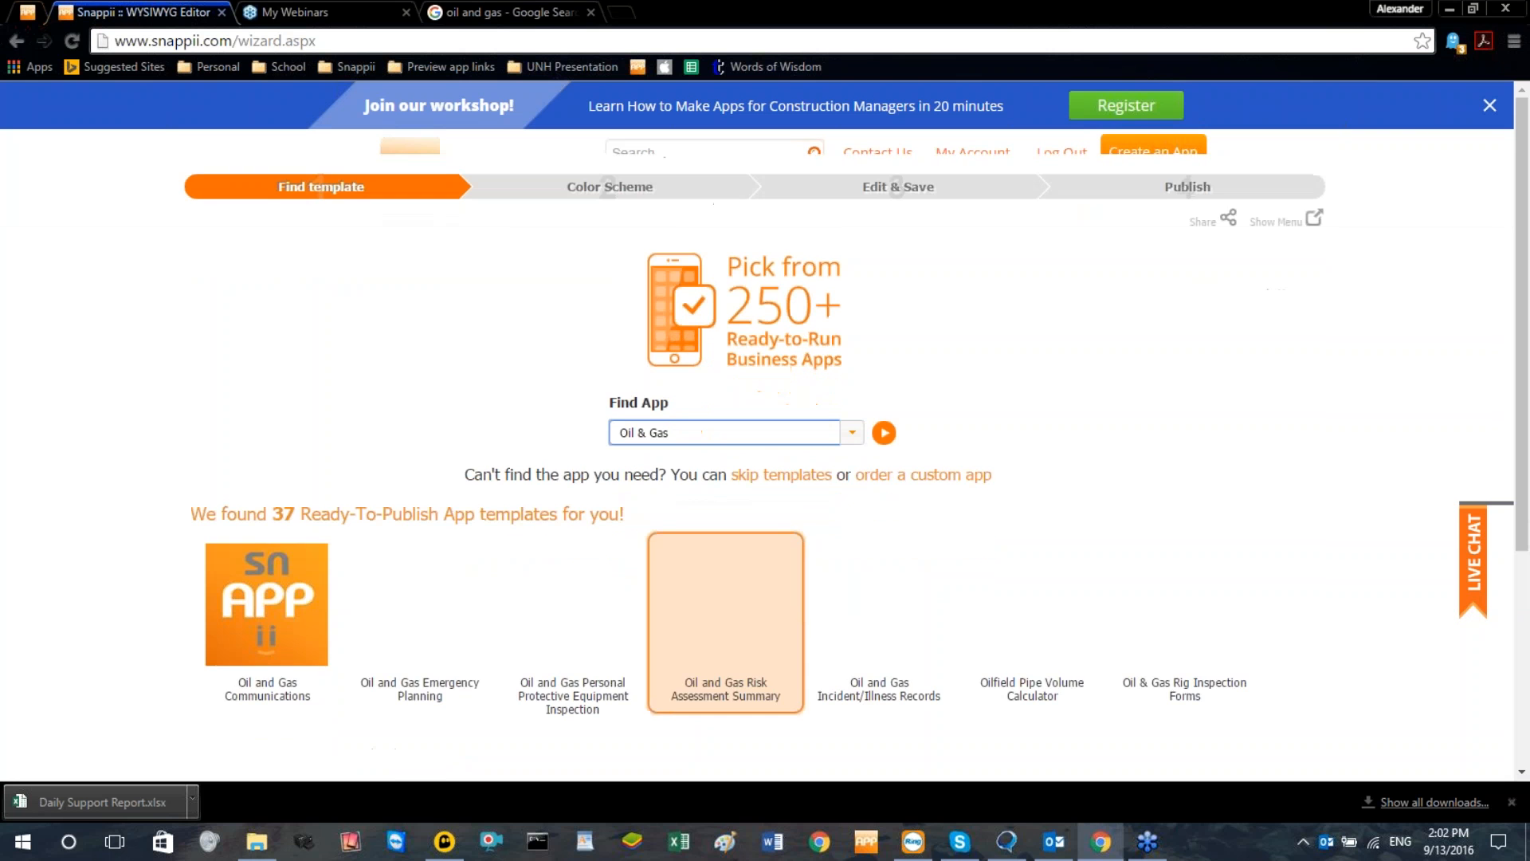
# Browse the Oil & Gas templates and select Oil and Gas Environmental Inspection as the app's template
pyautogui.scroll(-3, 420, 510)
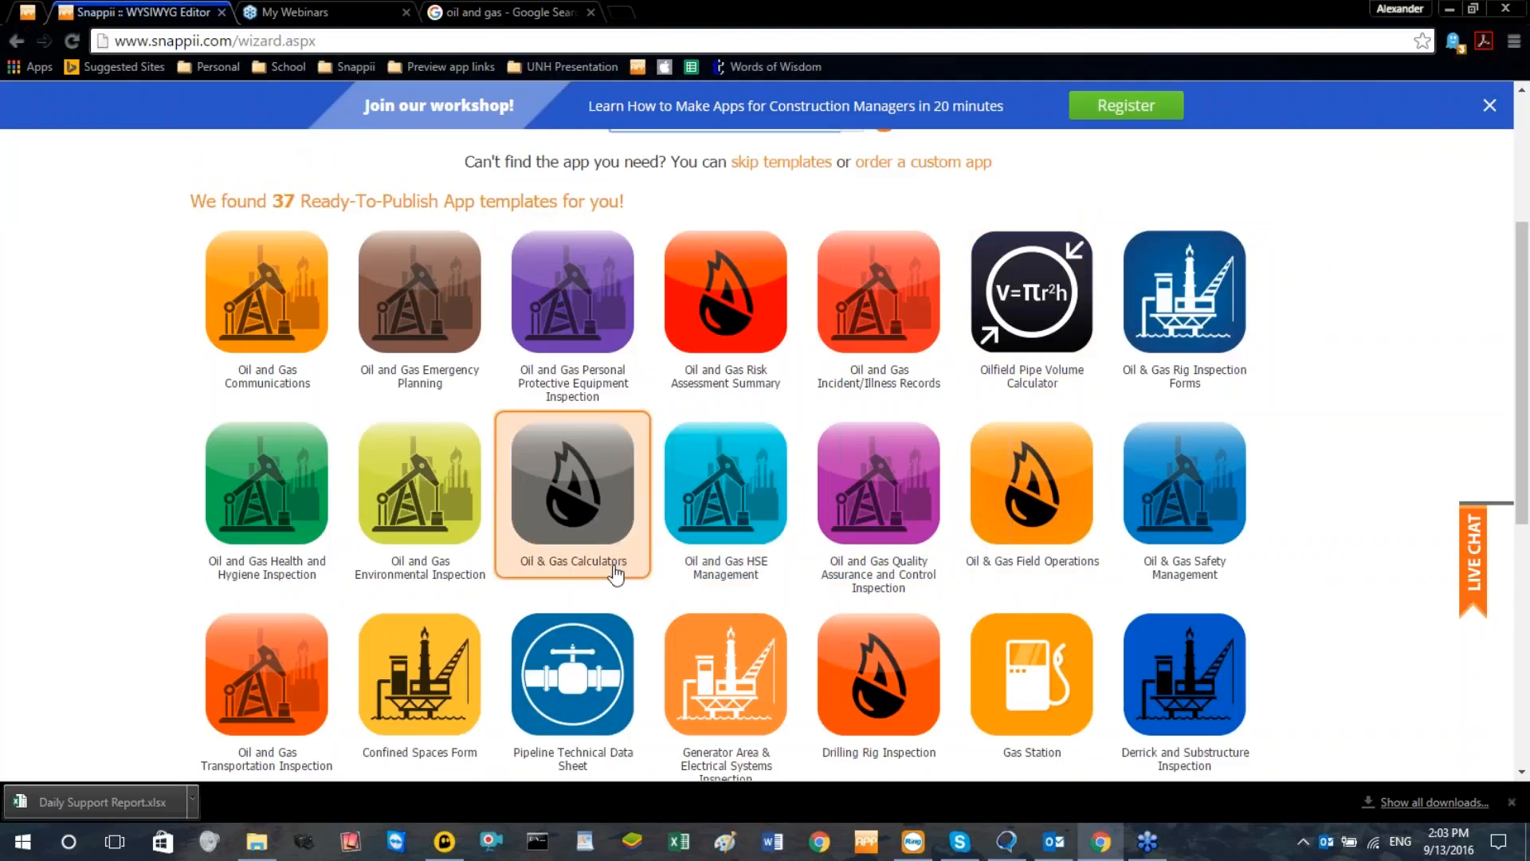
pyautogui.scroll(-2, 621, 571)
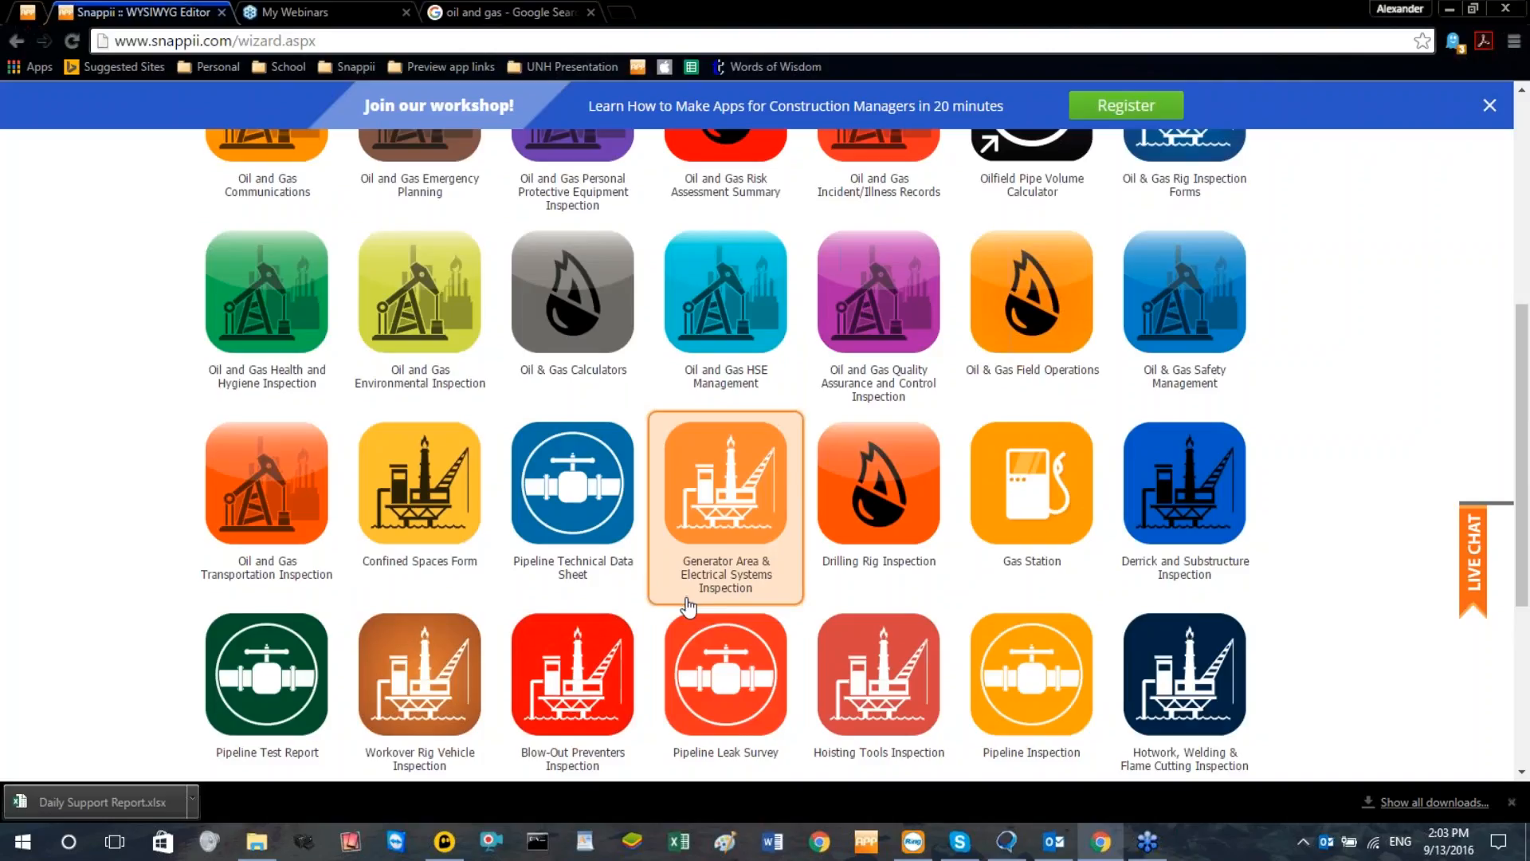
pyautogui.scroll(2, 687, 606)
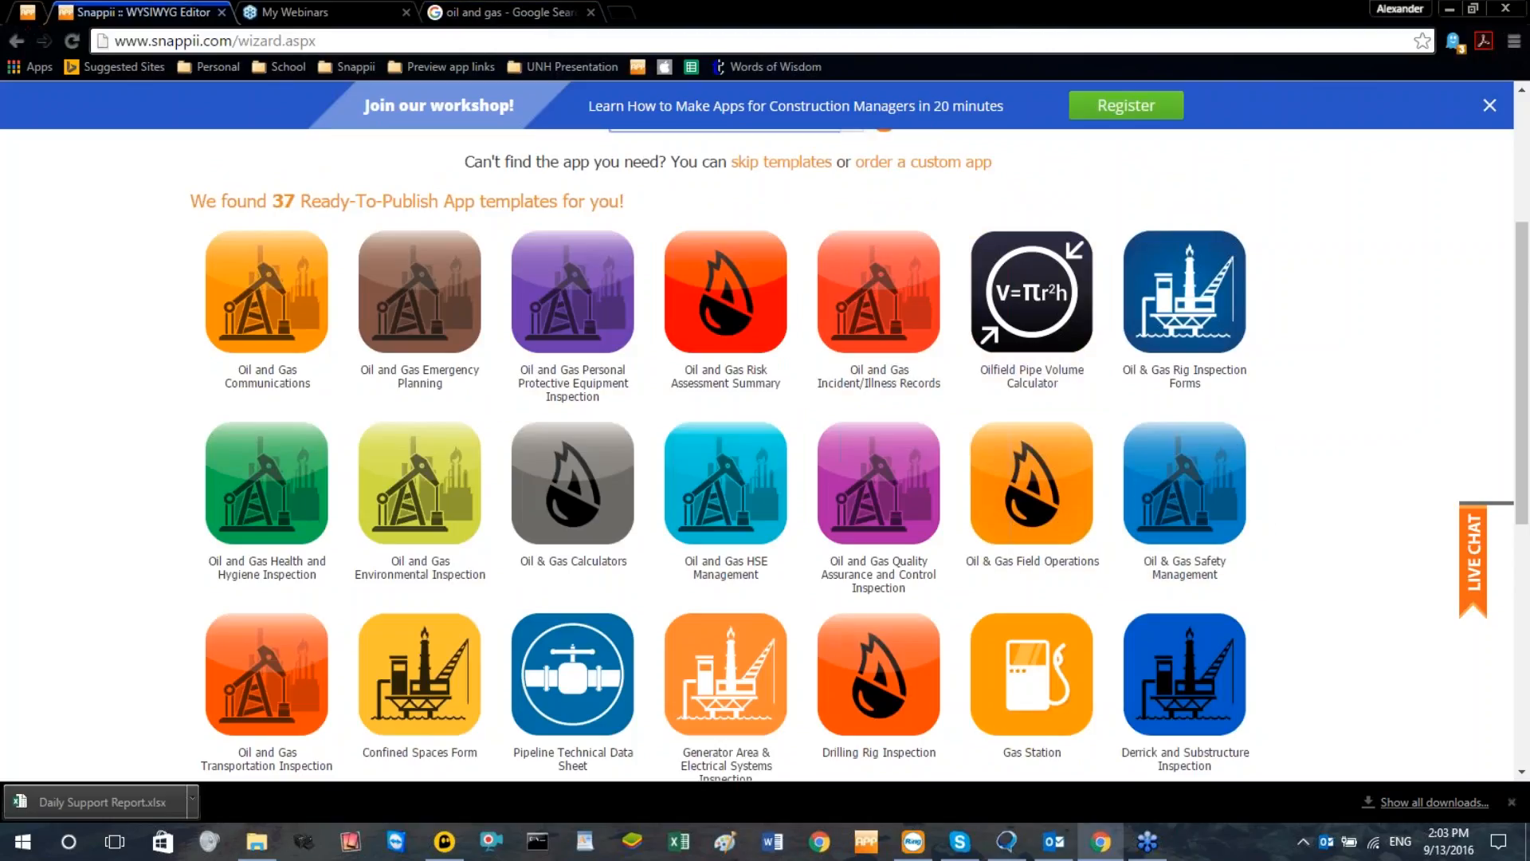
pyautogui.click(413, 441)
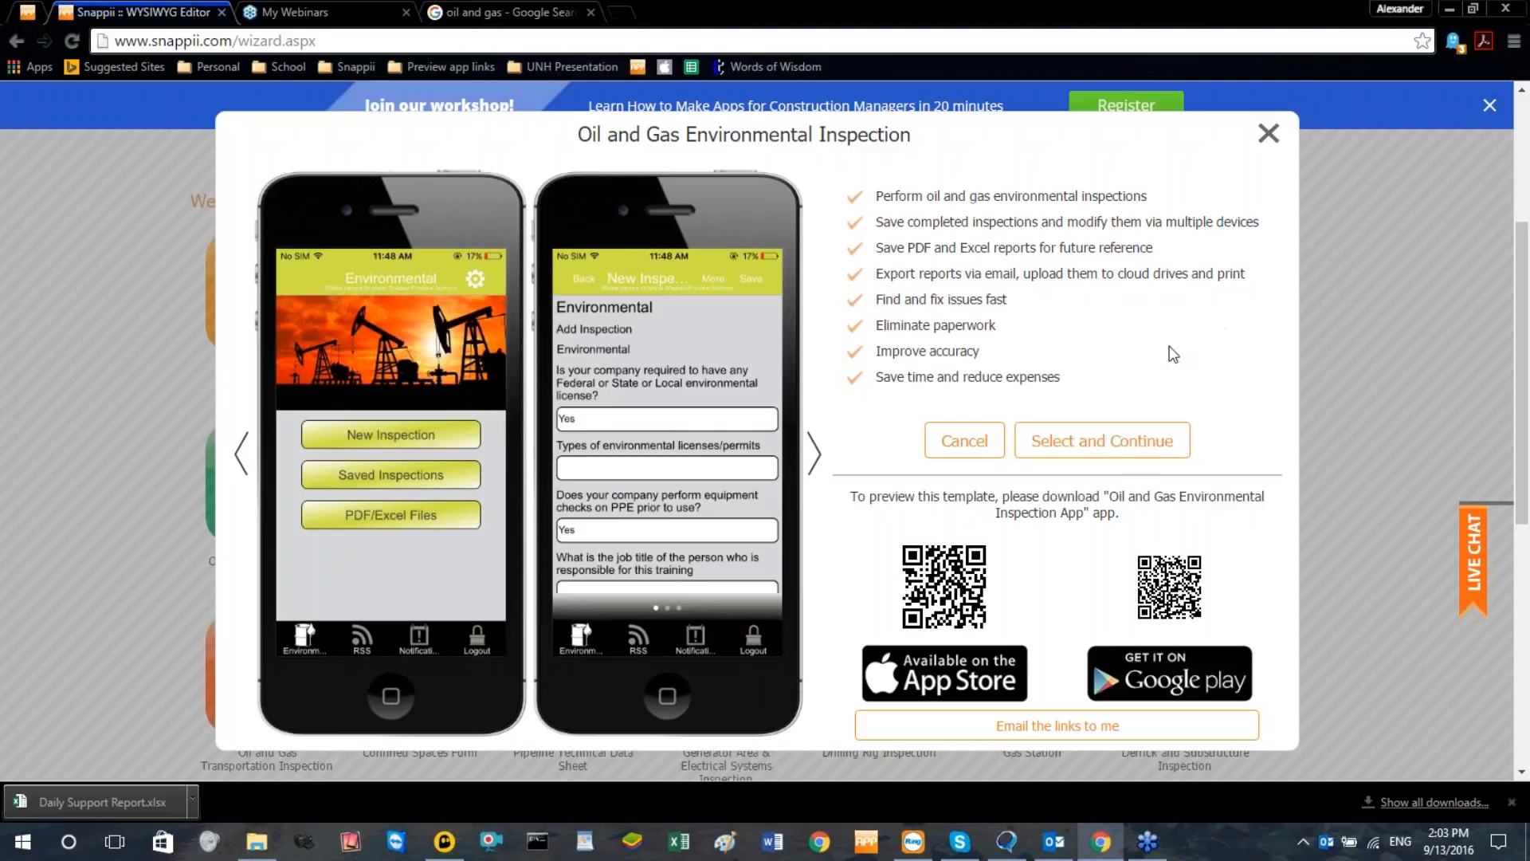
pyautogui.click(1118, 445)
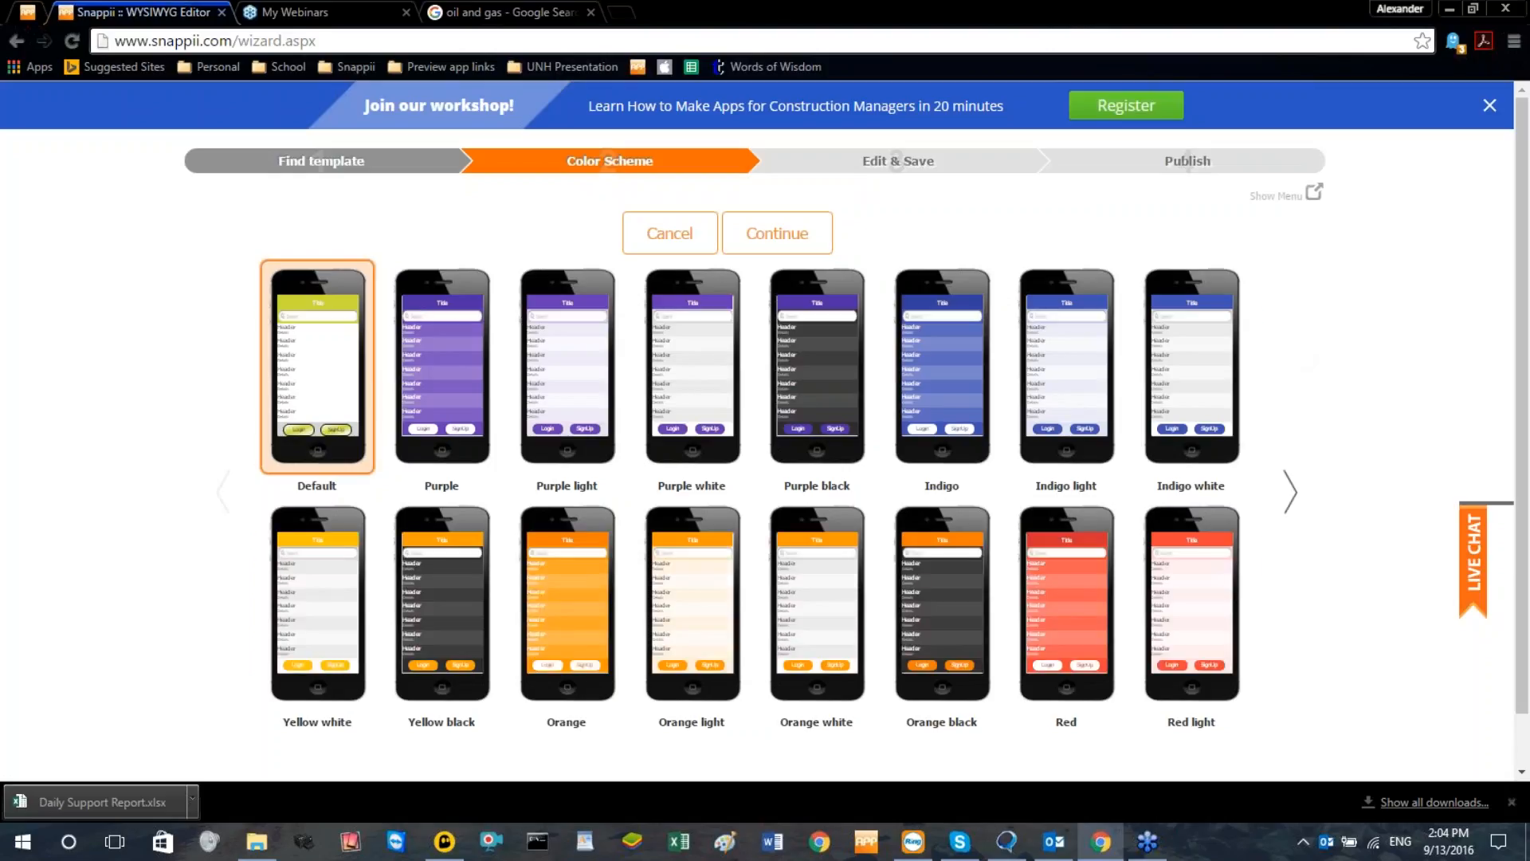
# Apply the Teal light color scheme to the app and dismiss the browser's downloads bar
pyautogui.click(1290, 492)
pyautogui.click(1290, 491)
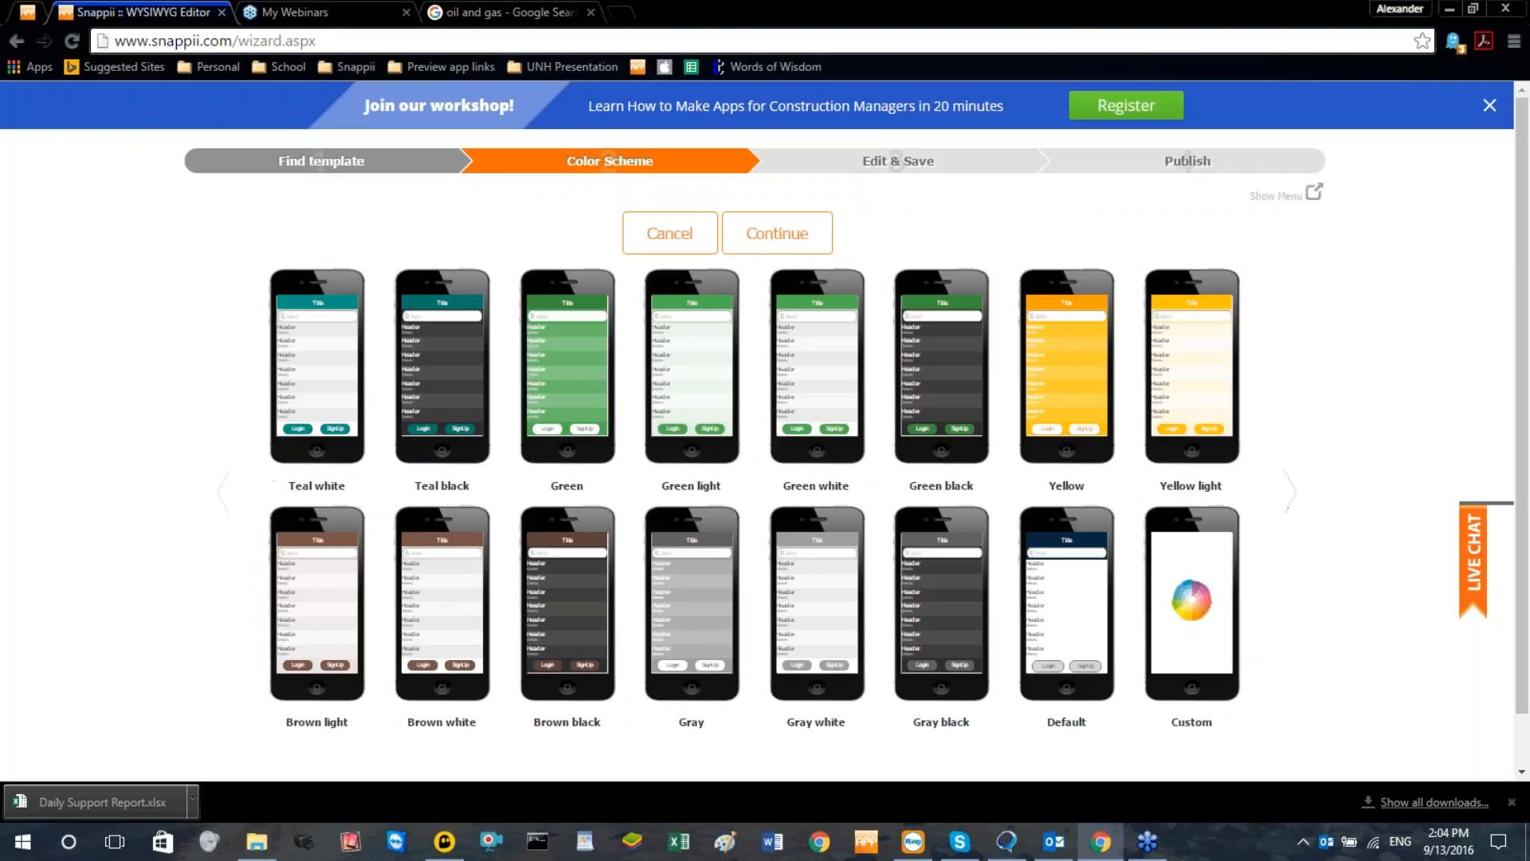
pyautogui.click(224, 490)
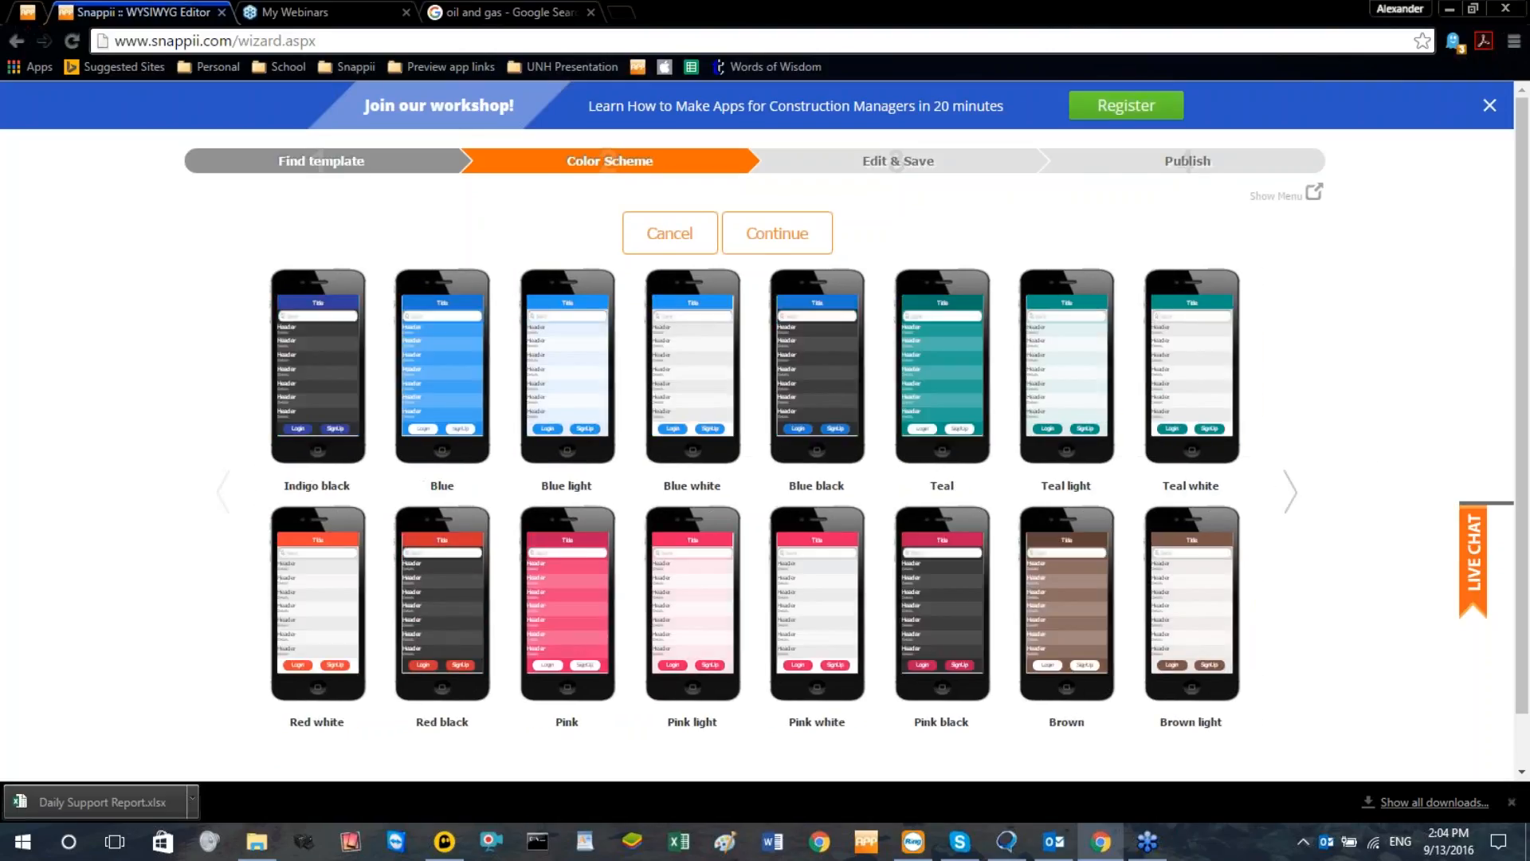
pyautogui.click(1290, 491)
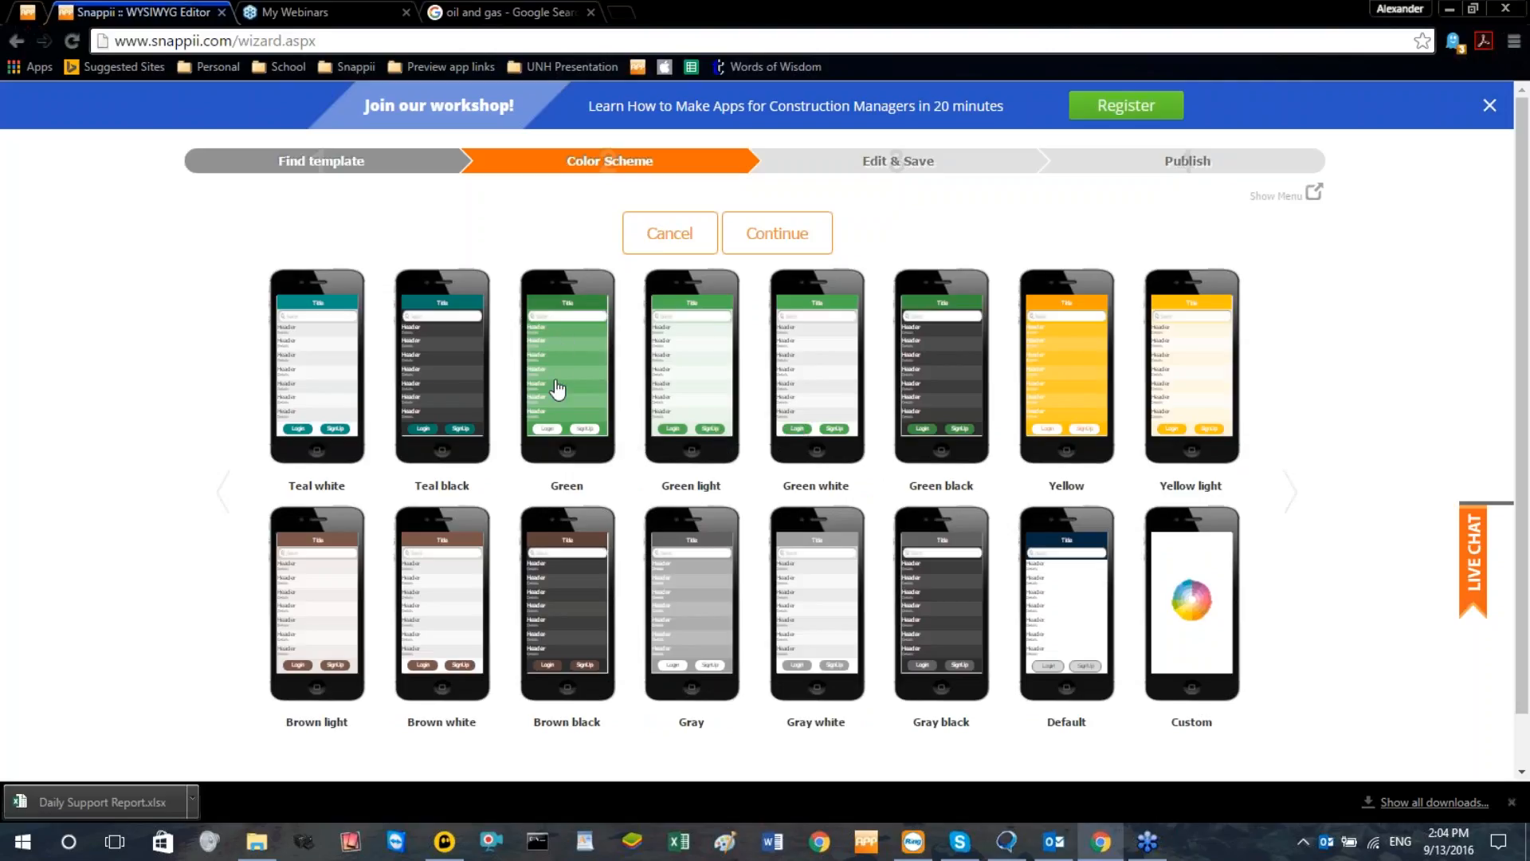
pyautogui.click(223, 491)
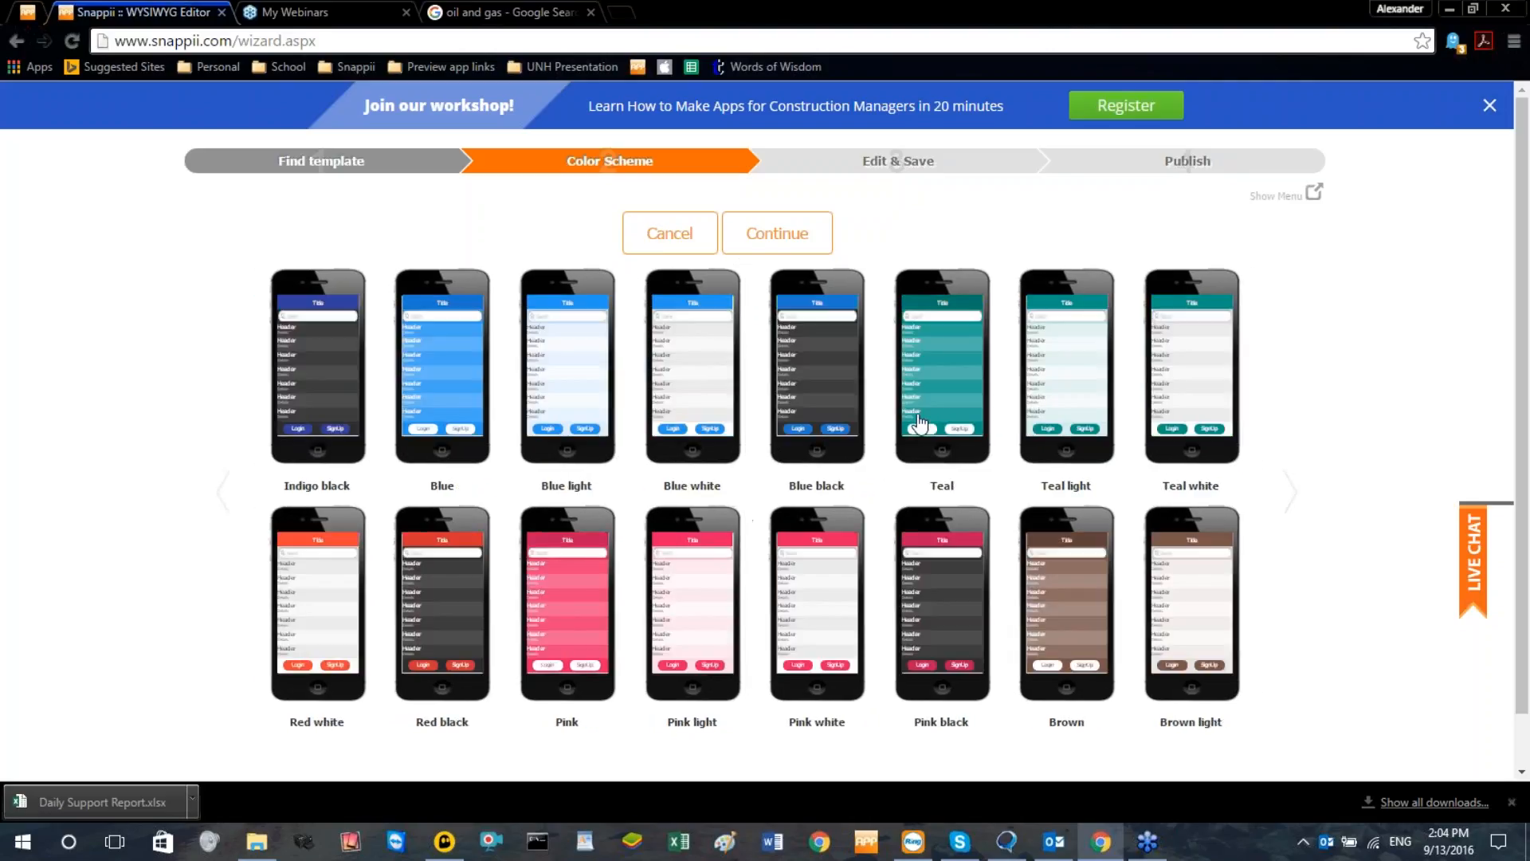
pyautogui.click(1079, 379)
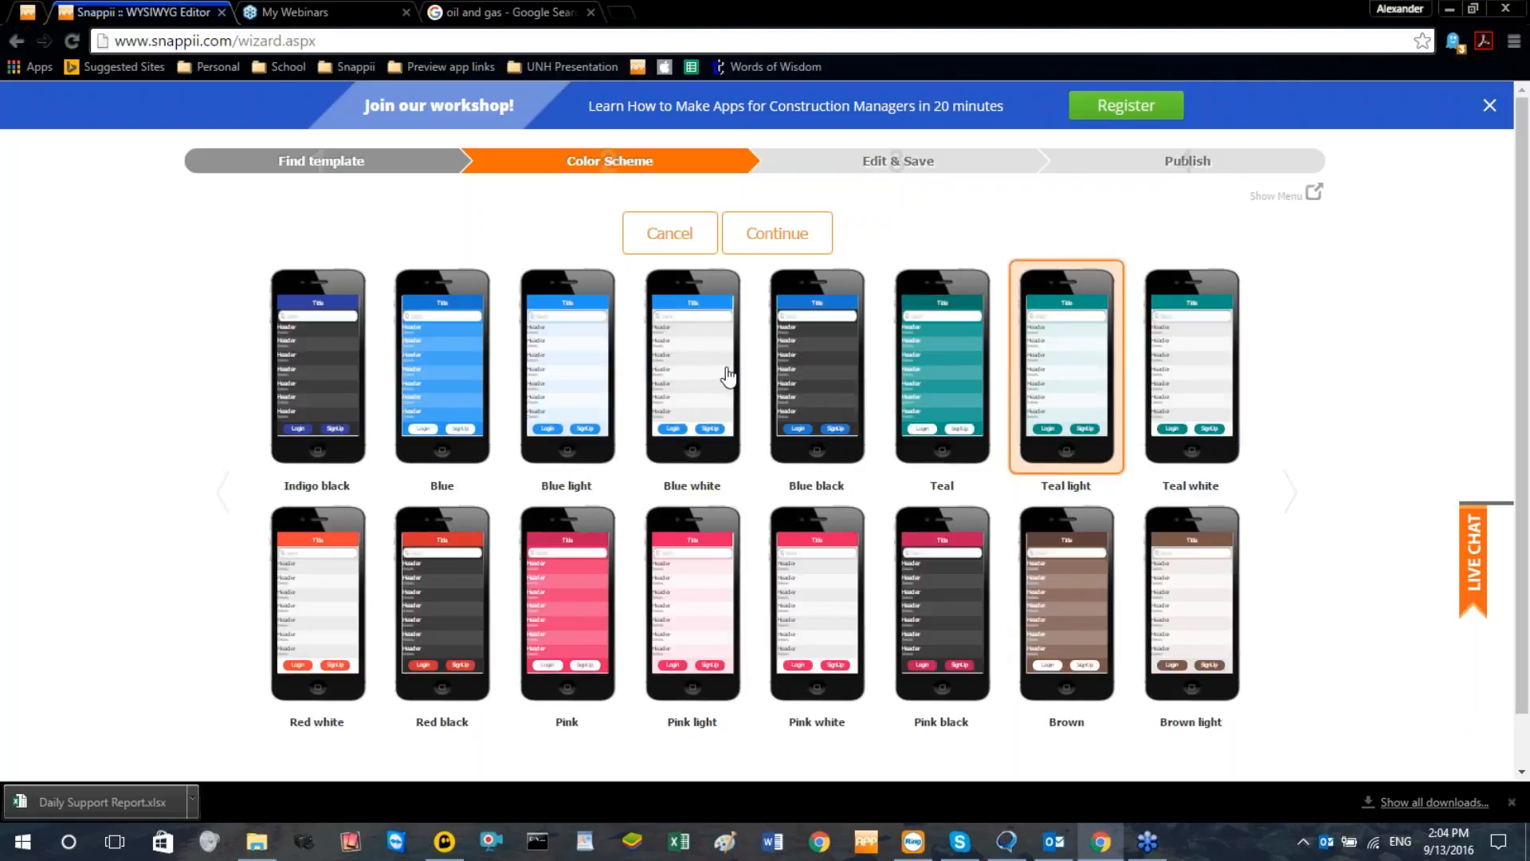
pyautogui.click(1055, 412)
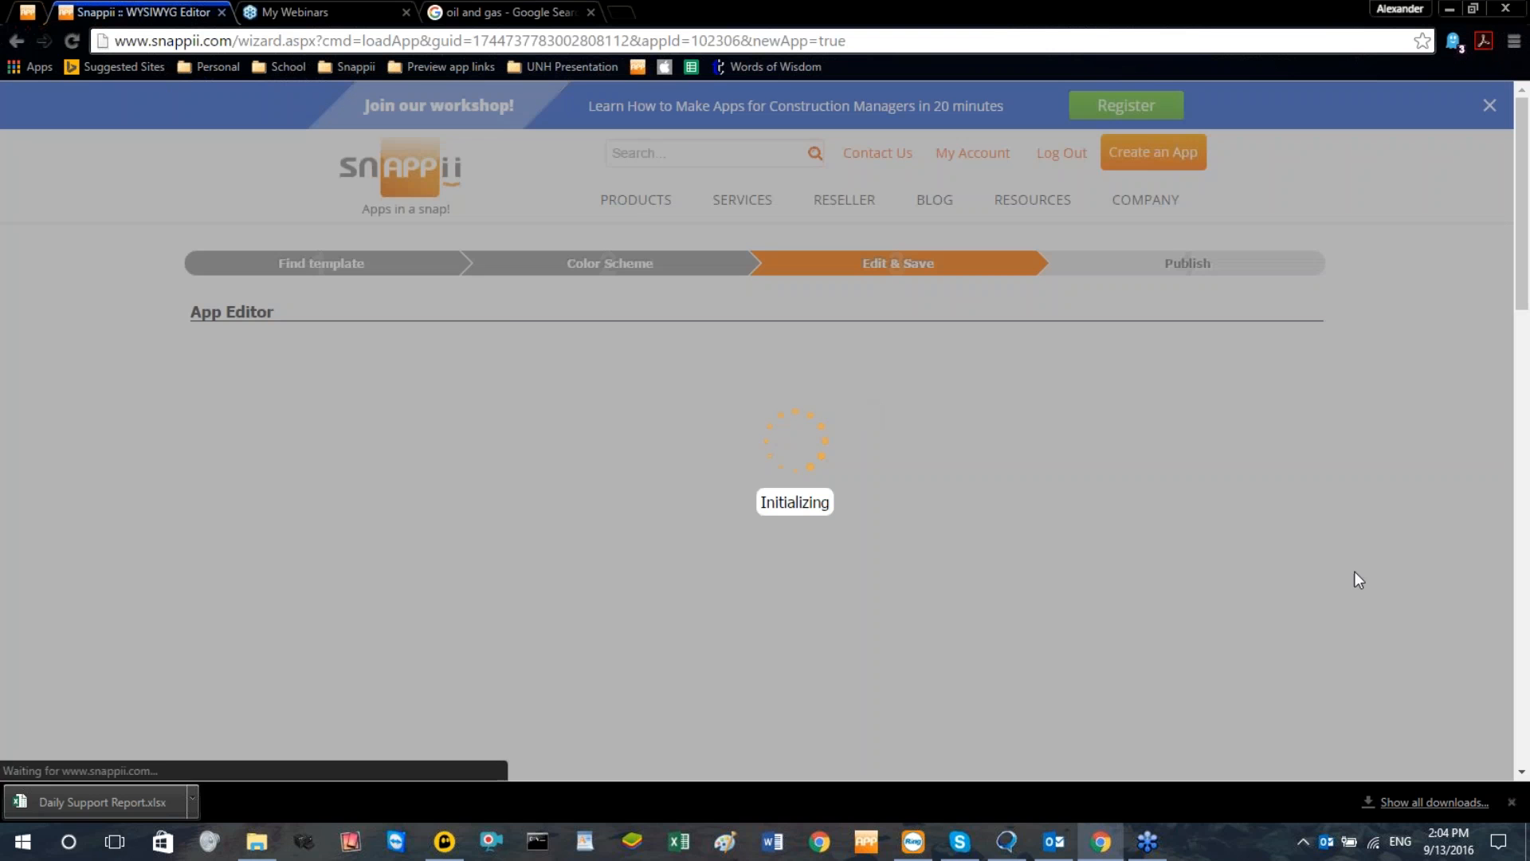
pyautogui.click(1511, 804)
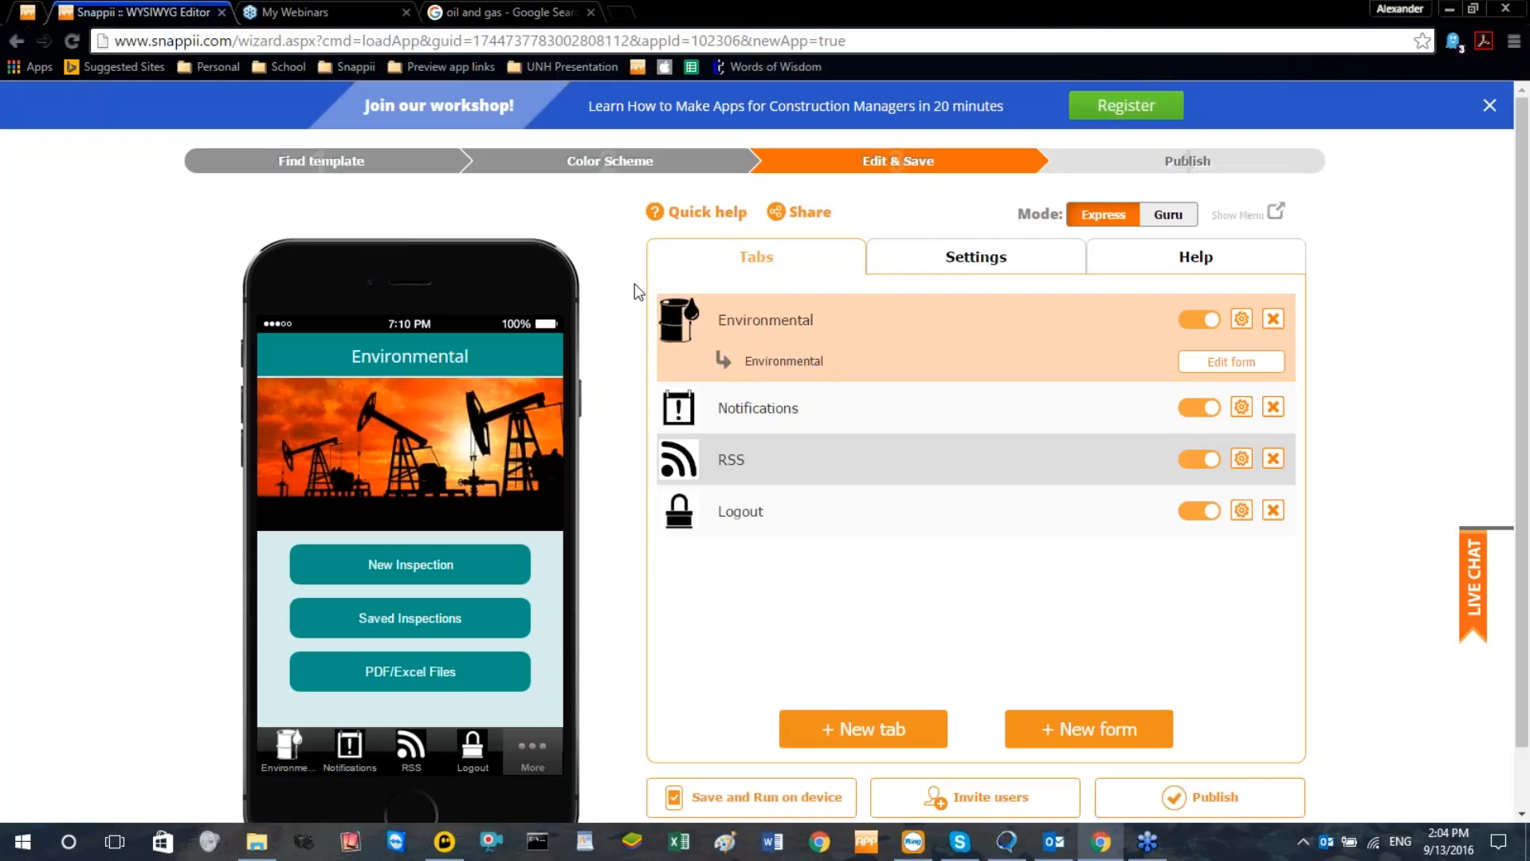
# Reorder the app's tabs so that RSS comes before Notifications
pyautogui.scroll(-1, 510, 229)
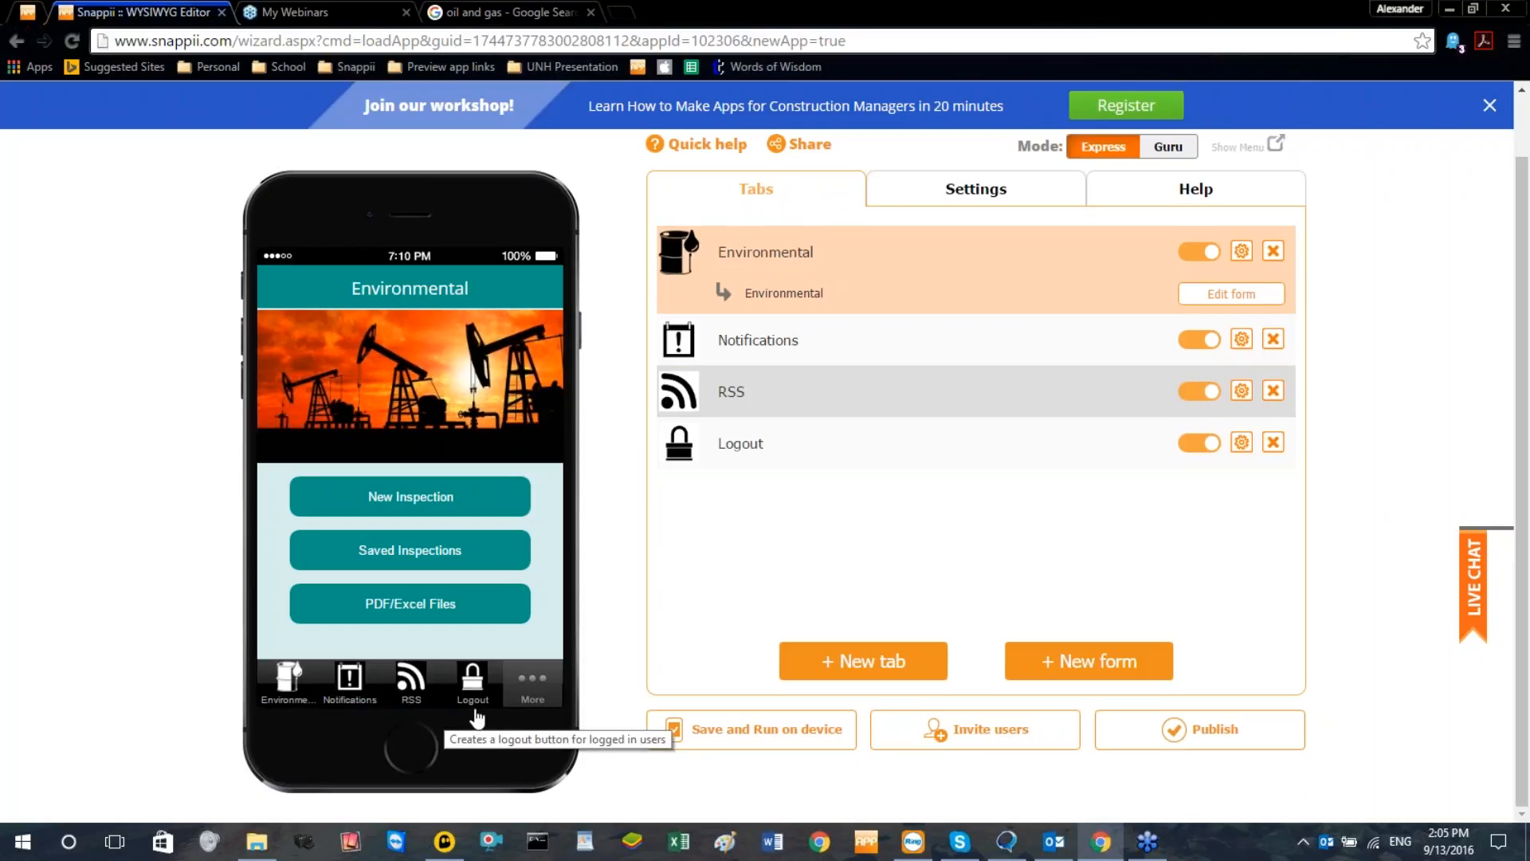
pyautogui.moveTo(871, 446); pyautogui.dragTo(882, 513)
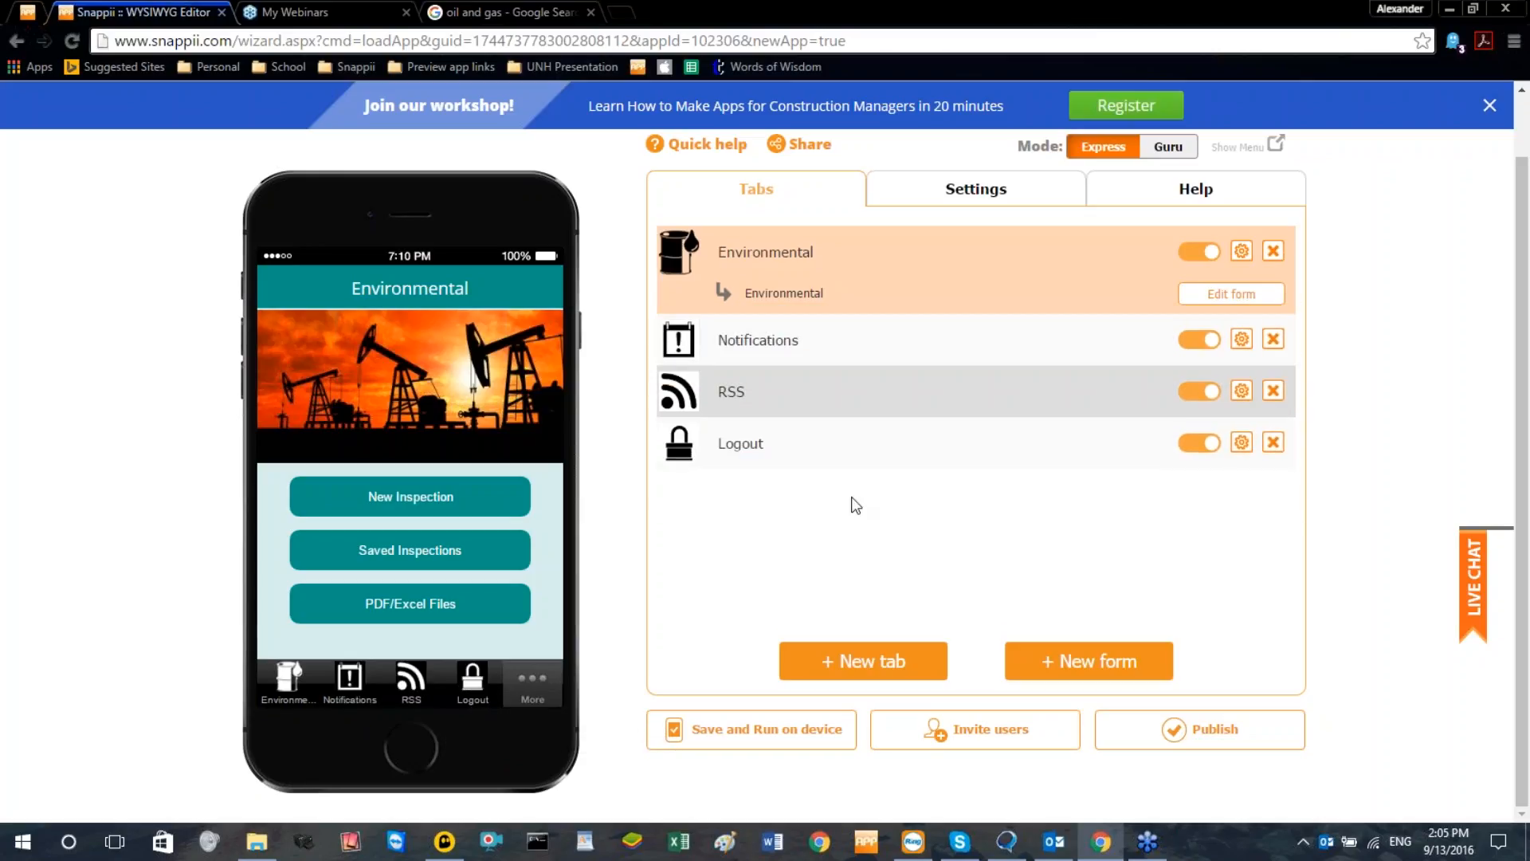
pyautogui.moveTo(813, 399); pyautogui.dragTo(813, 341)
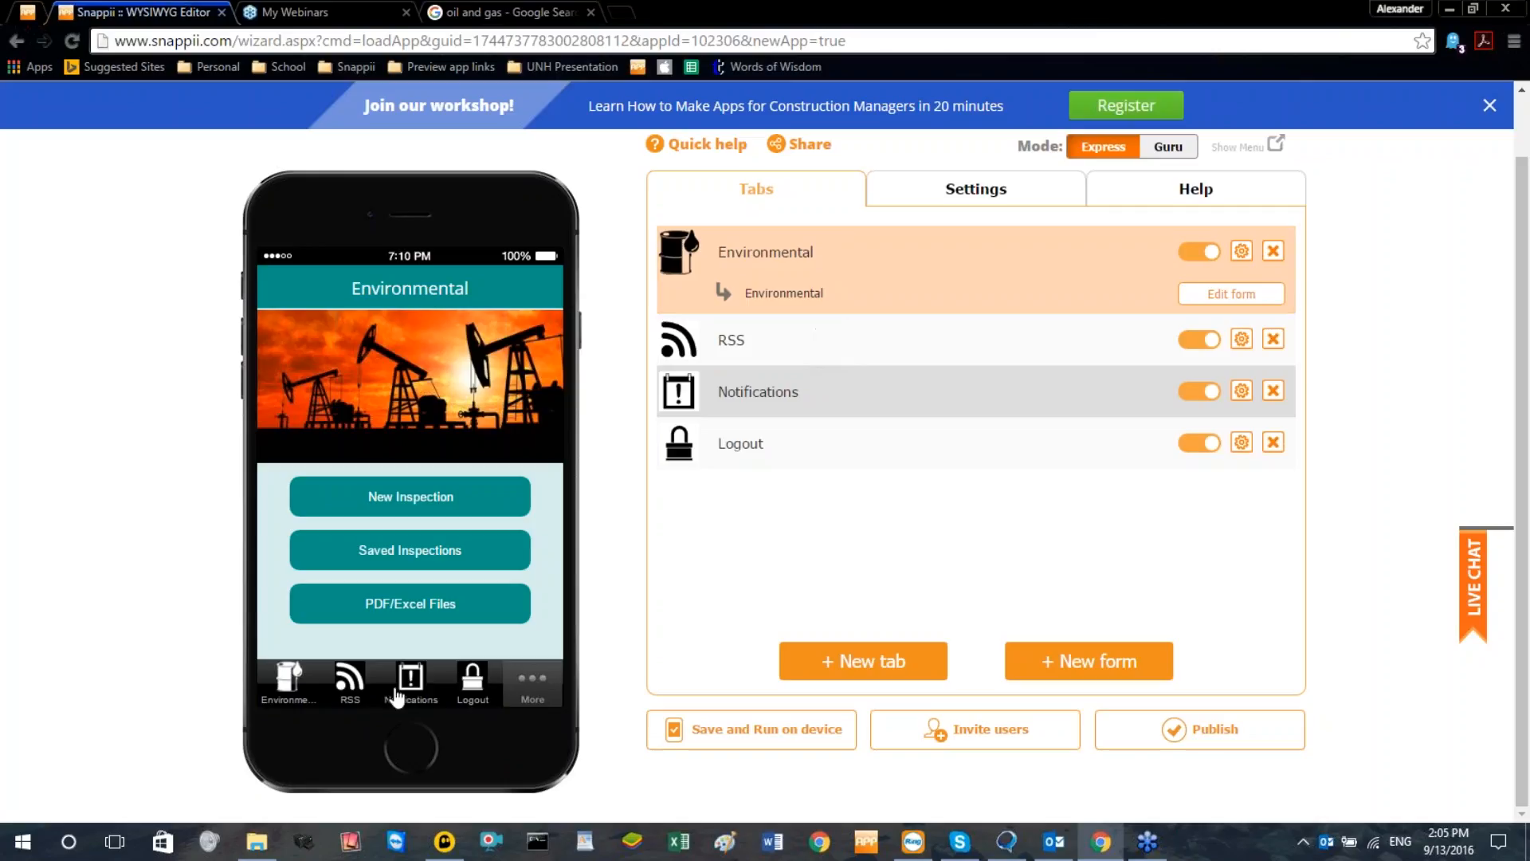
pyautogui.moveTo(821, 407)
pyautogui.mouseDown()
pyautogui.moveTo(823, 471)
pyautogui.moveTo(823, 389)
pyautogui.mouseUp()
# Delete the RSS tab from the app
pyautogui.click(822, 355)
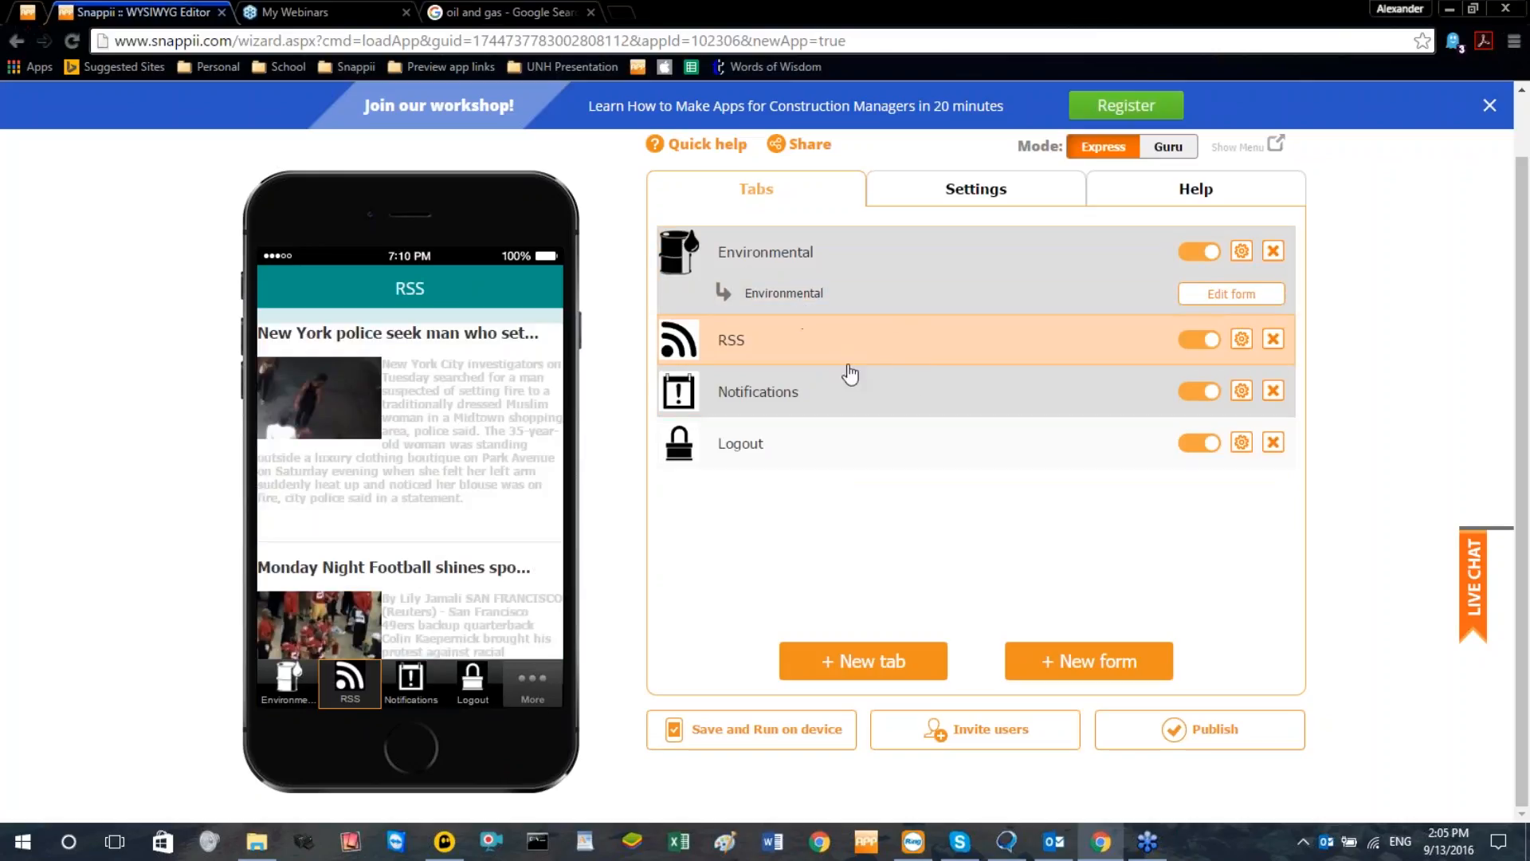
pyautogui.click(1272, 339)
pyautogui.click(813, 489)
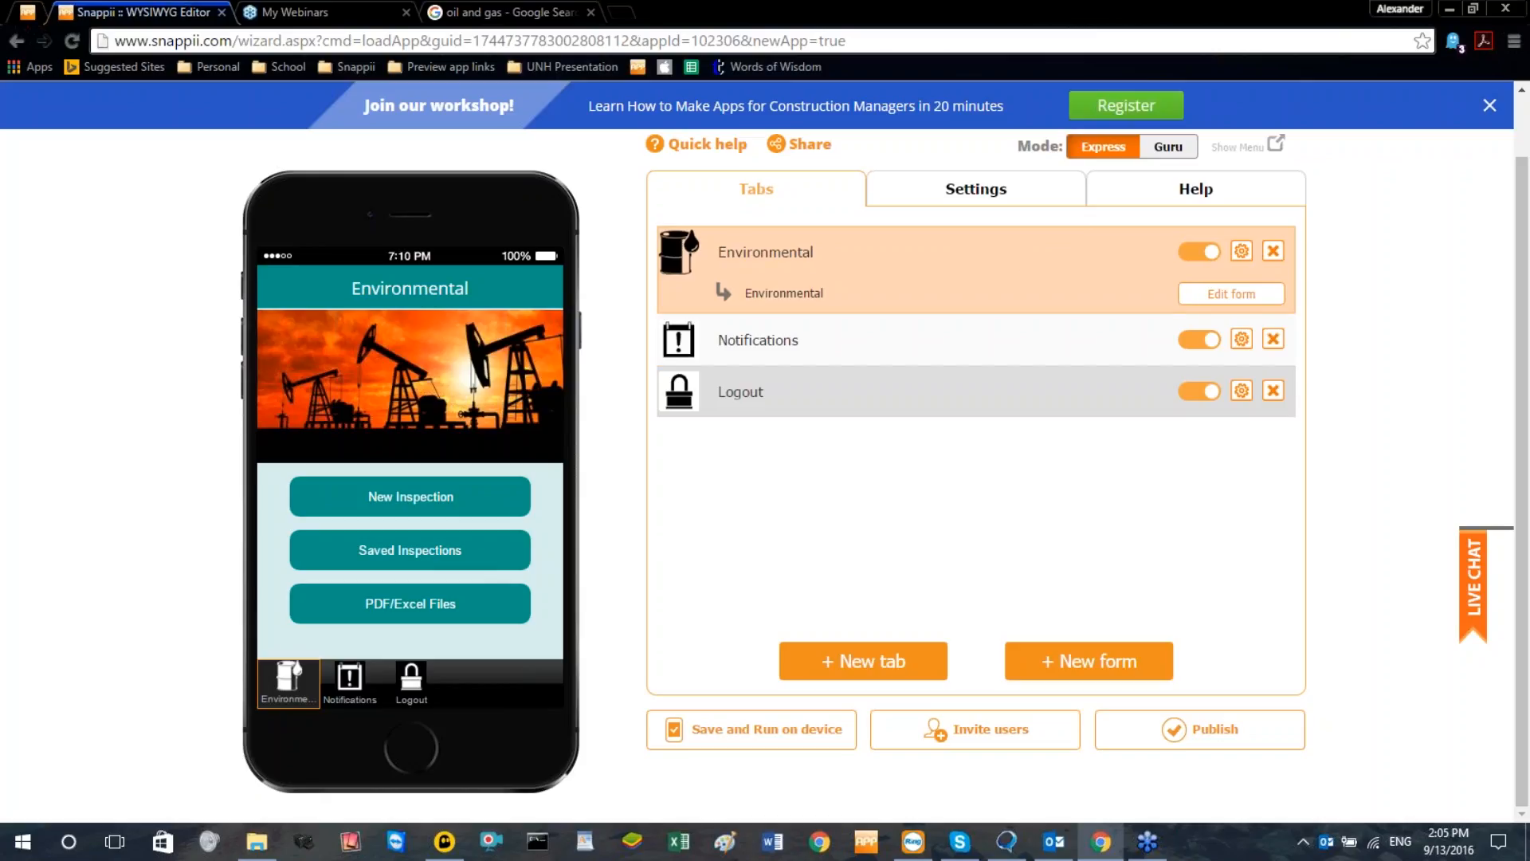
# Open the Environmental tab's settings, view the source options for changing the logo image, and cancel the image dialog
pyautogui.click(1241, 252)
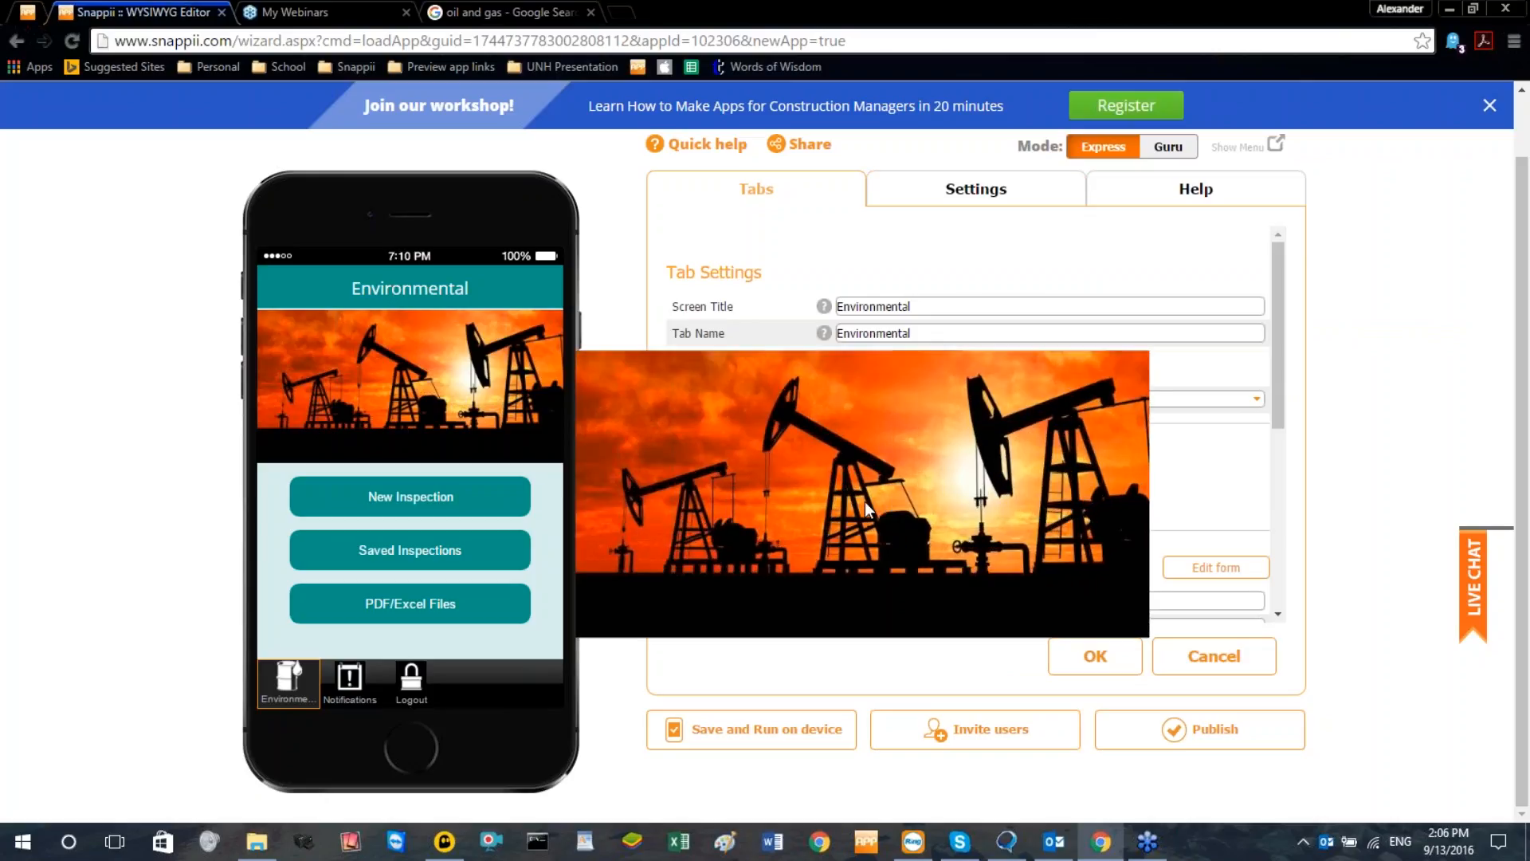
pyautogui.click(926, 500)
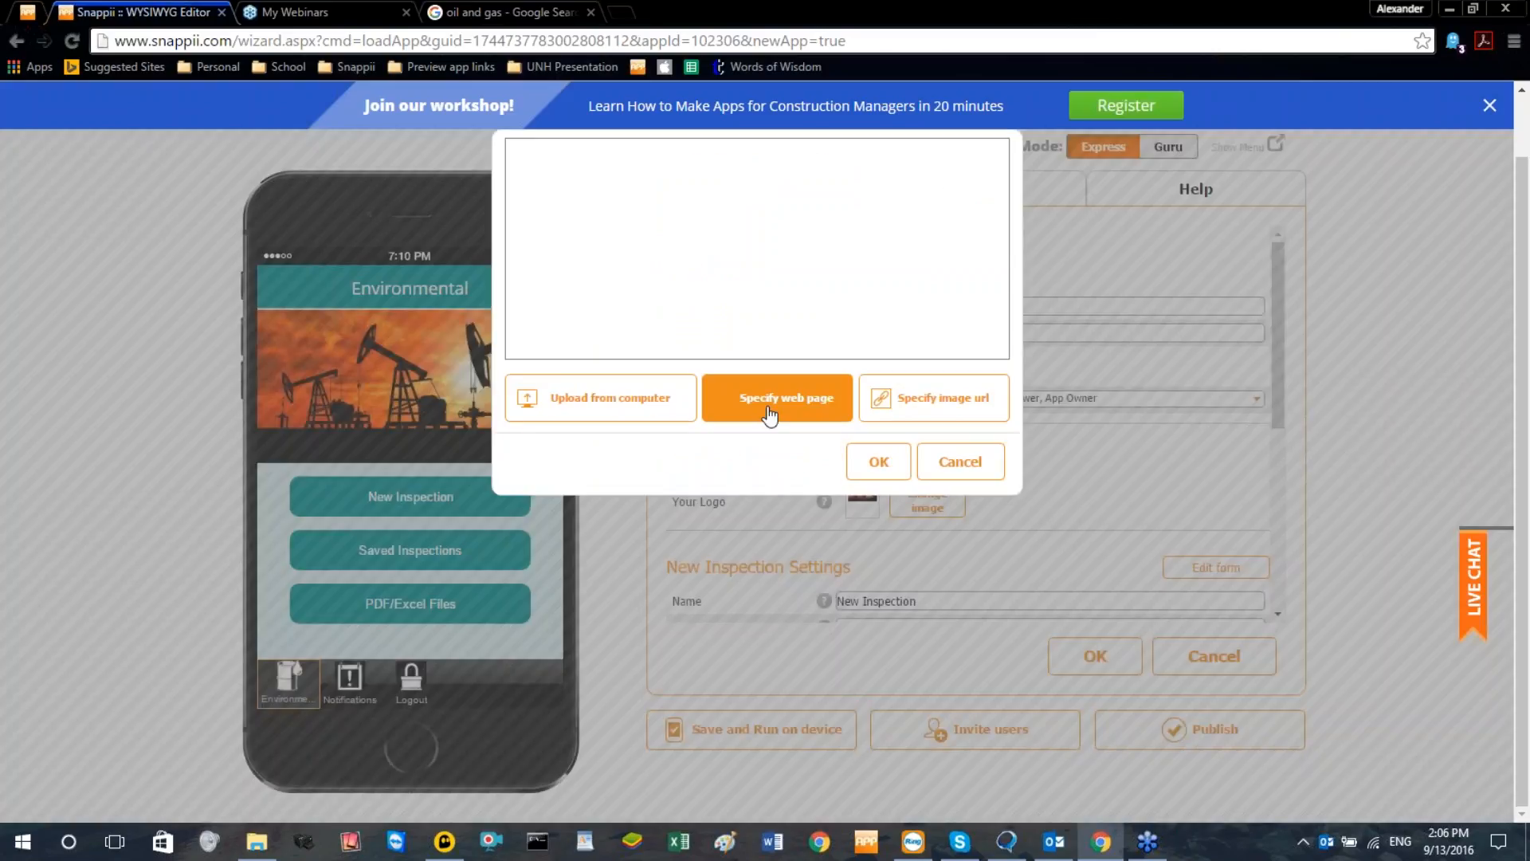
pyautogui.click(934, 462)
# Switch to the Google oil and gas results, open the first oil rig image, look through its source page and close that page
pyautogui.click(510, 12)
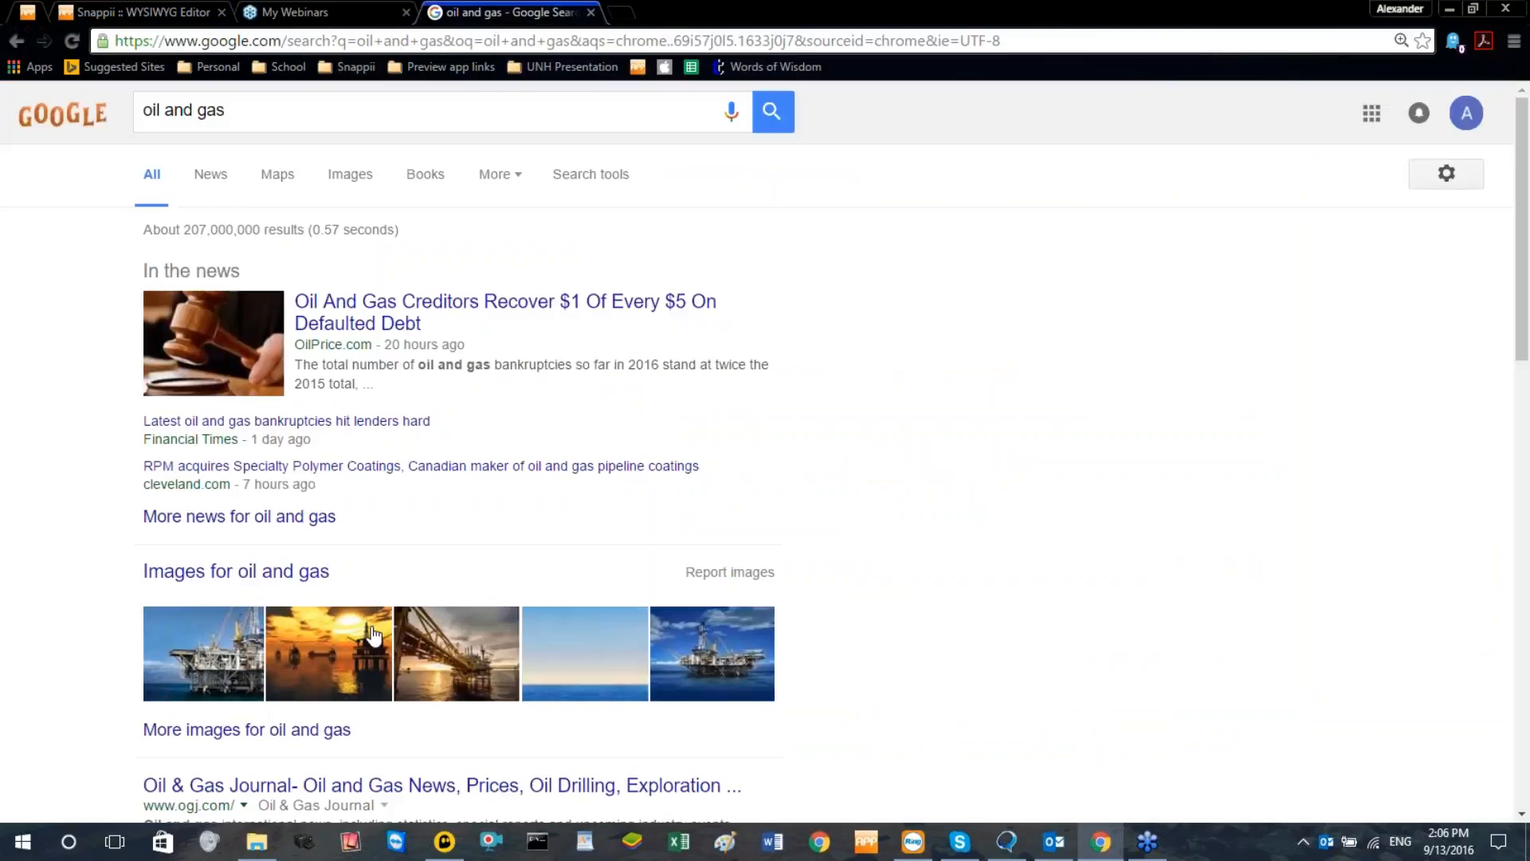
pyautogui.click(214, 641)
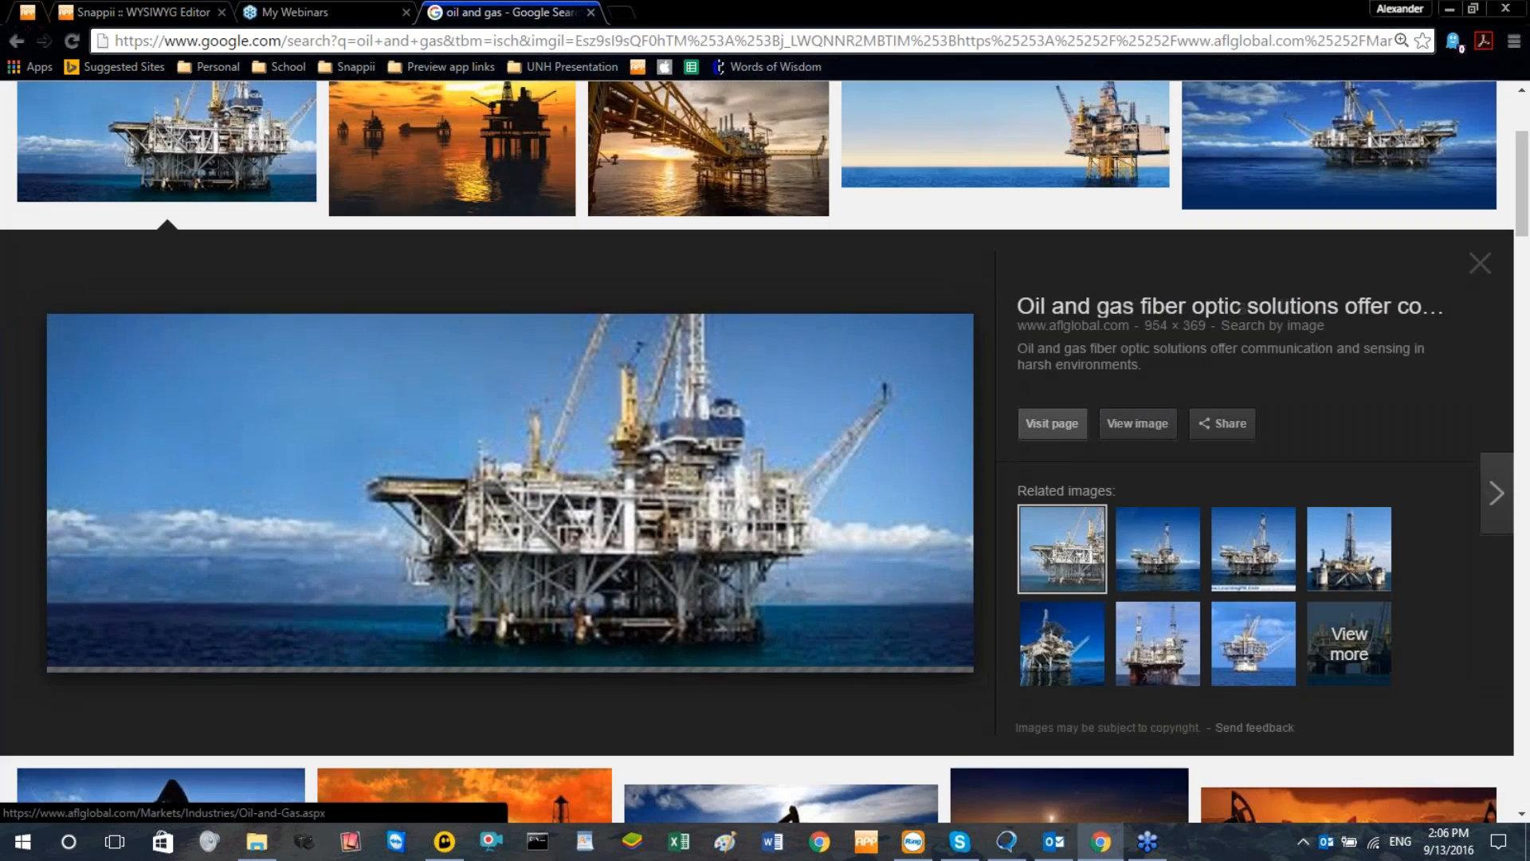
pyautogui.click(768, 447)
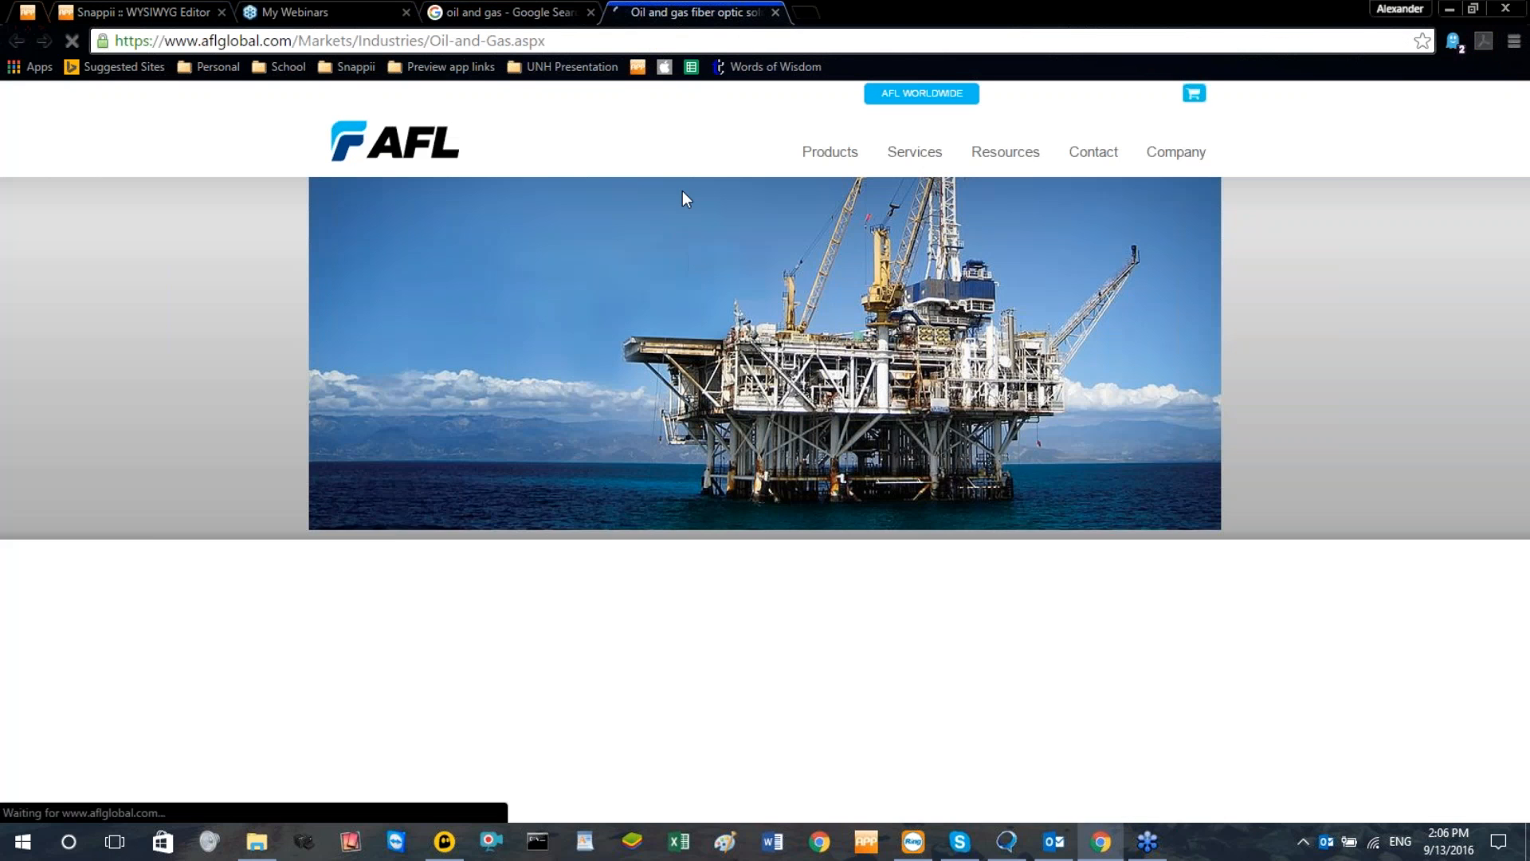
pyautogui.scroll(-15, 765, 452)
pyautogui.scroll(-4, 767, 455)
pyautogui.scroll(3, 767, 455)
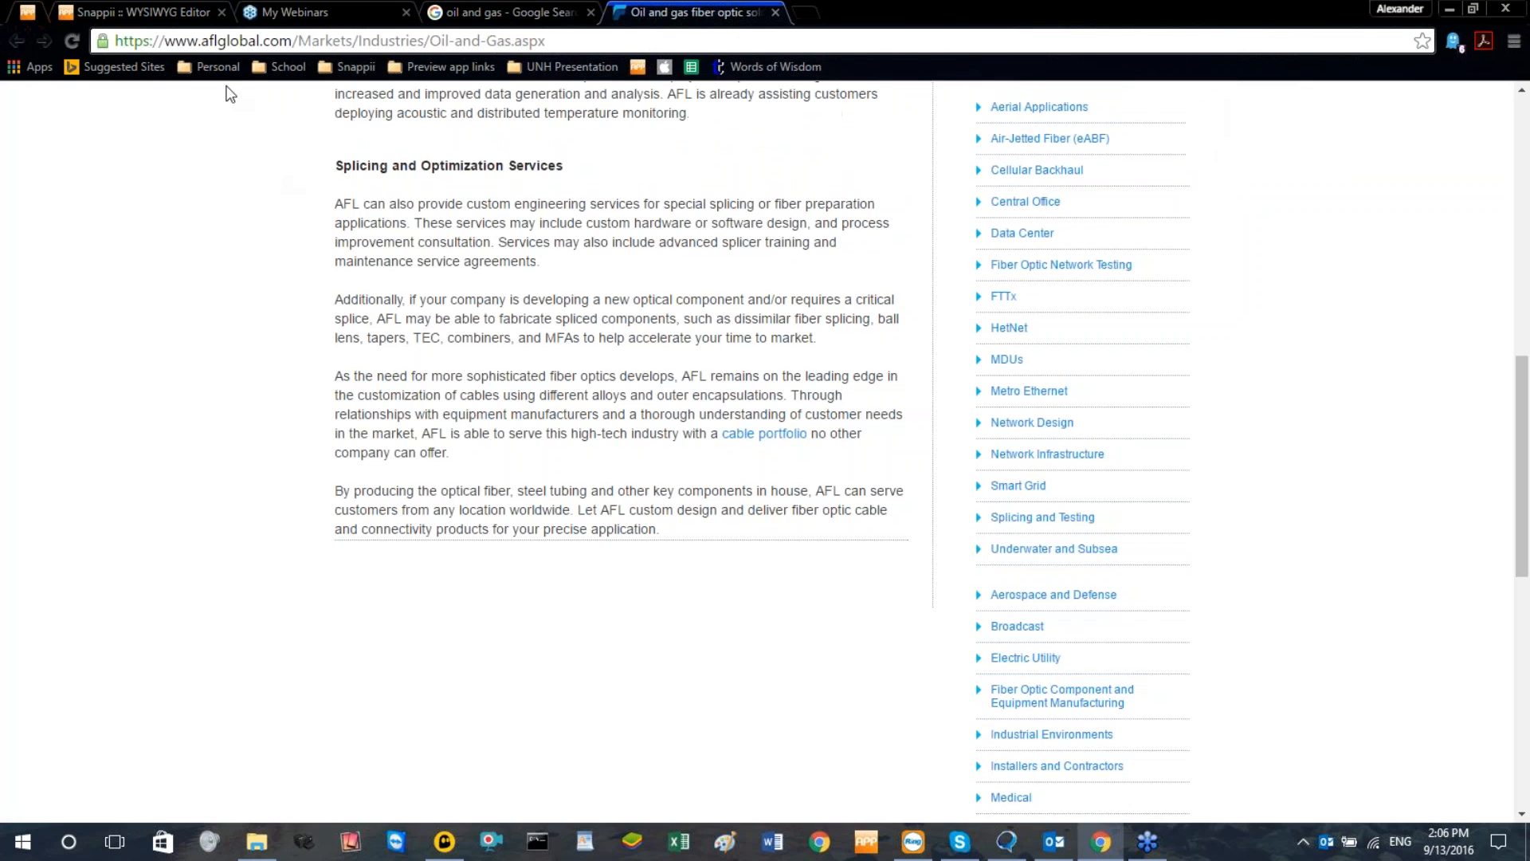
pyautogui.click(774, 12)
# Open the orange sunset oil rig image from the image results and visit its source page on mcmpacific.com
pyautogui.scroll(3, 1049, 199)
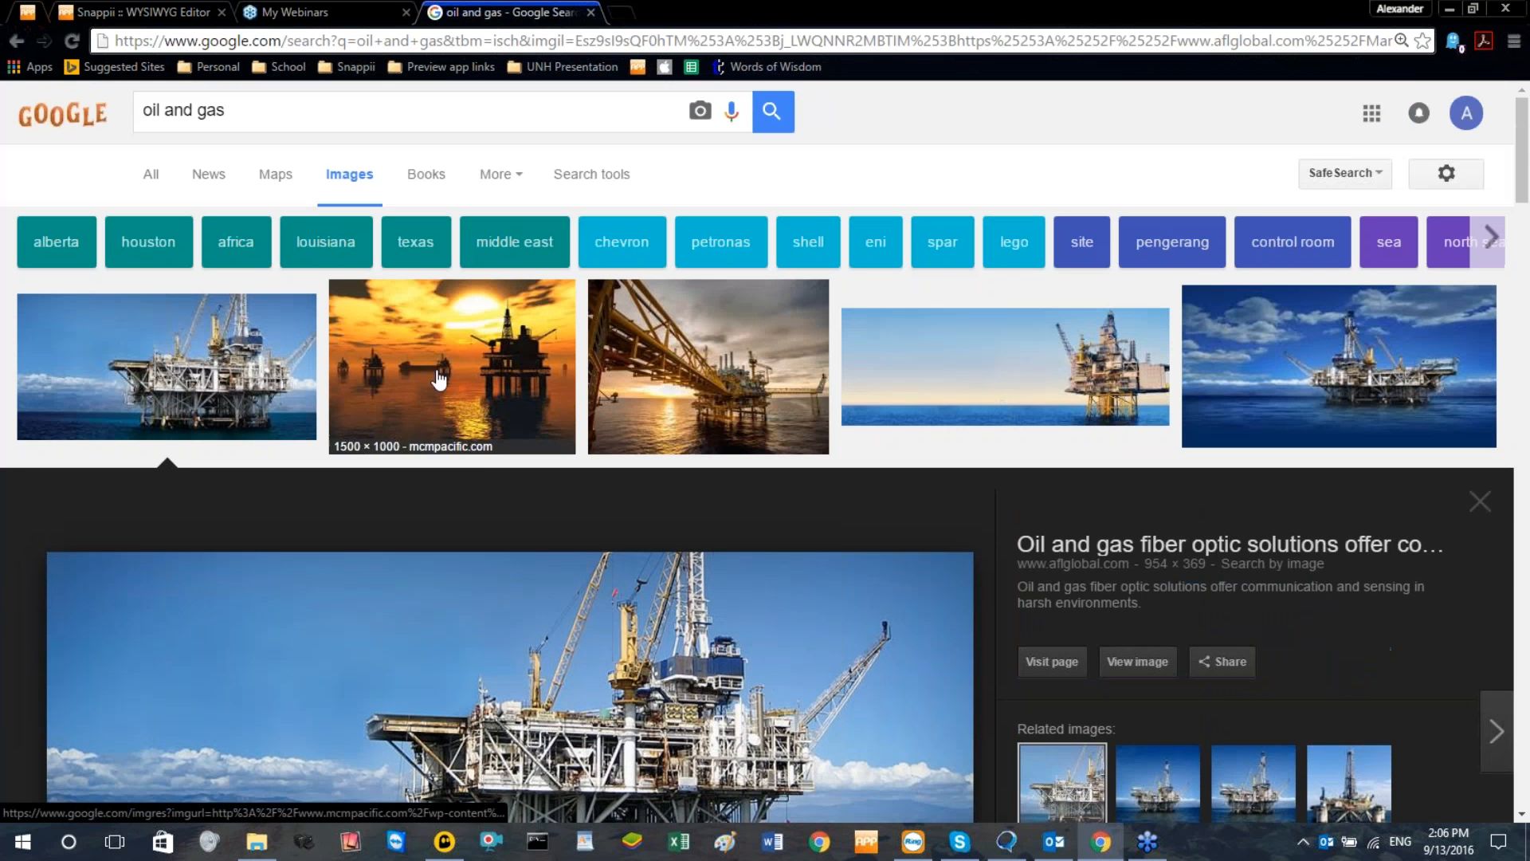
pyautogui.click(439, 380)
pyautogui.click(546, 505)
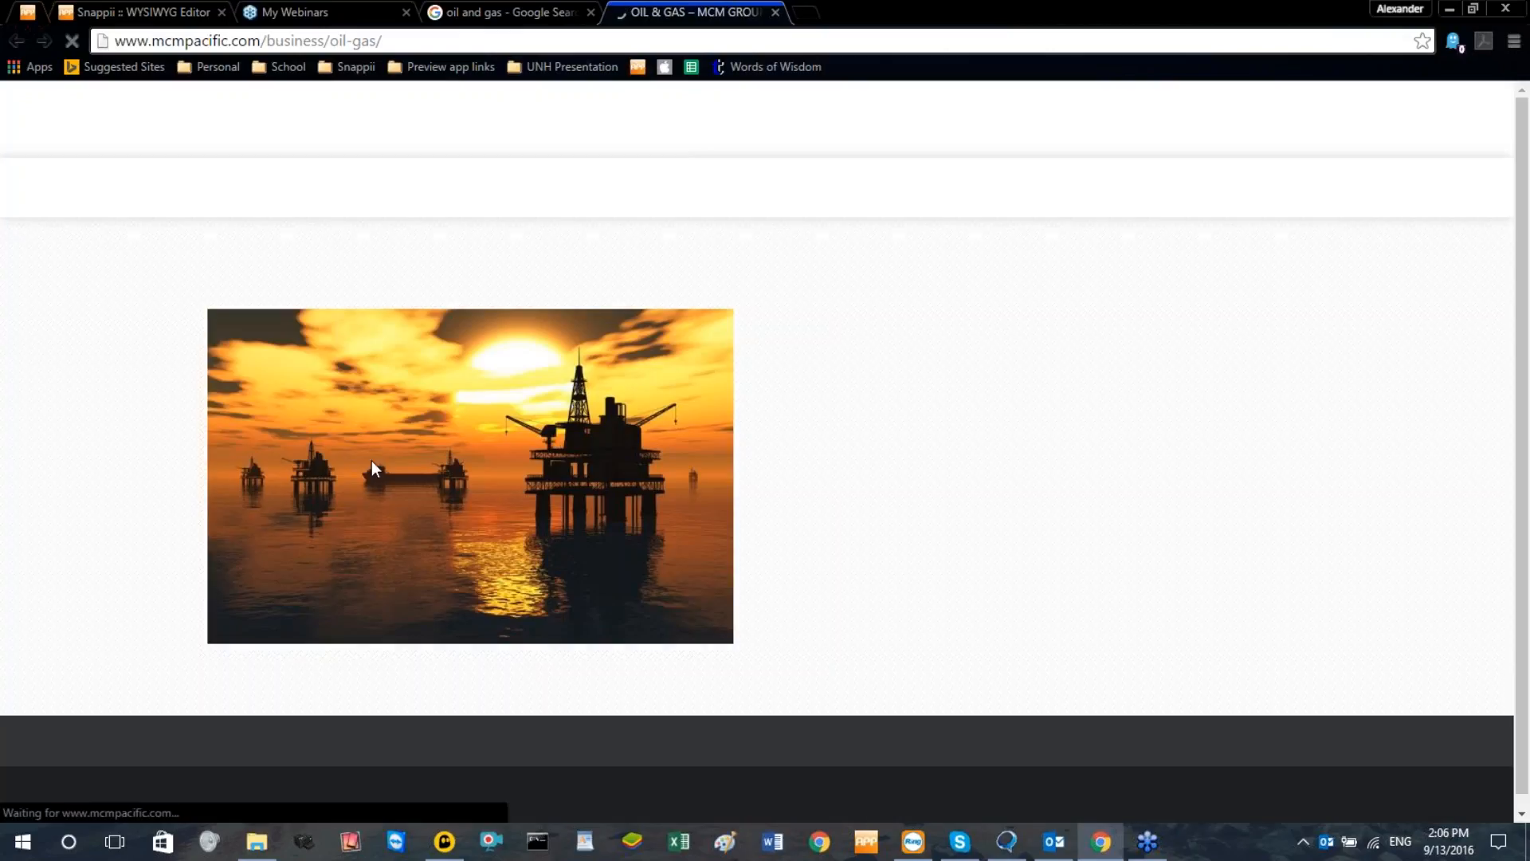
# Copy the image address of the sunset oil rig picture and switch back to the Snappii editor
pyautogui.rightClick(452, 469)
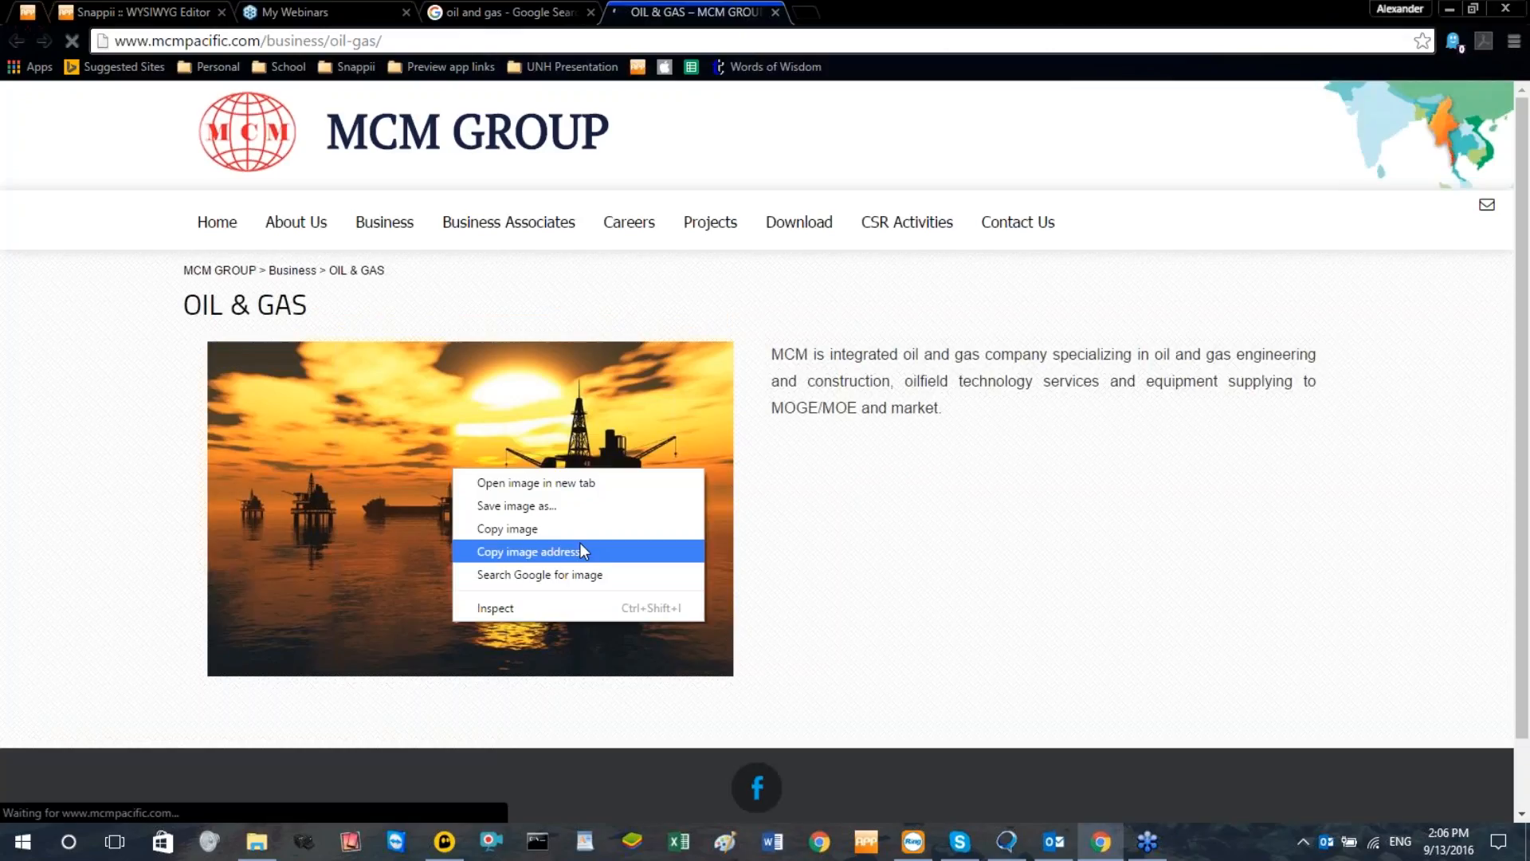
pyautogui.click(613, 552)
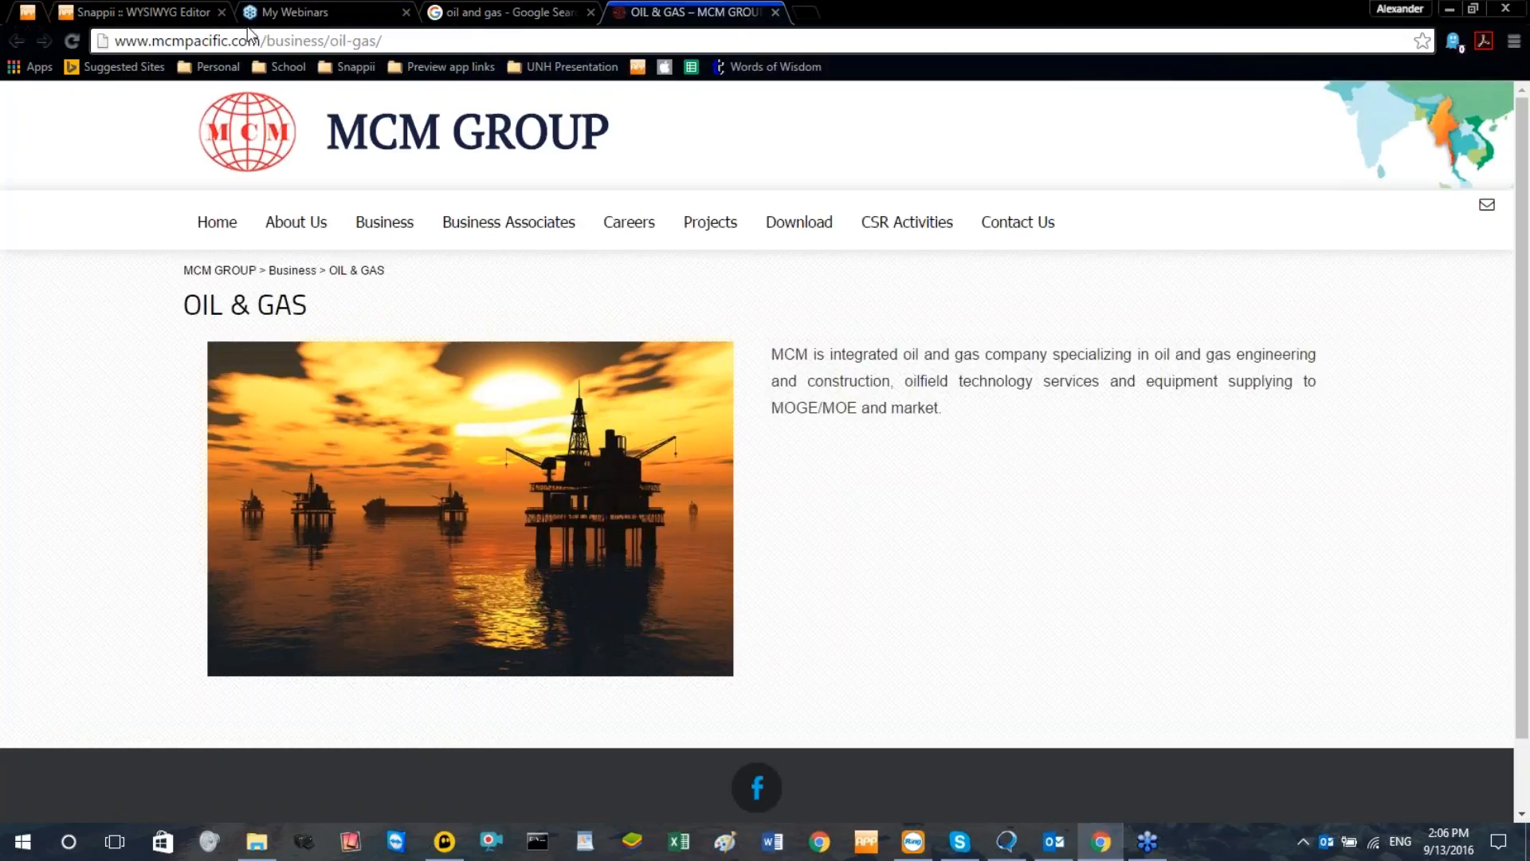
pyautogui.click(129, 13)
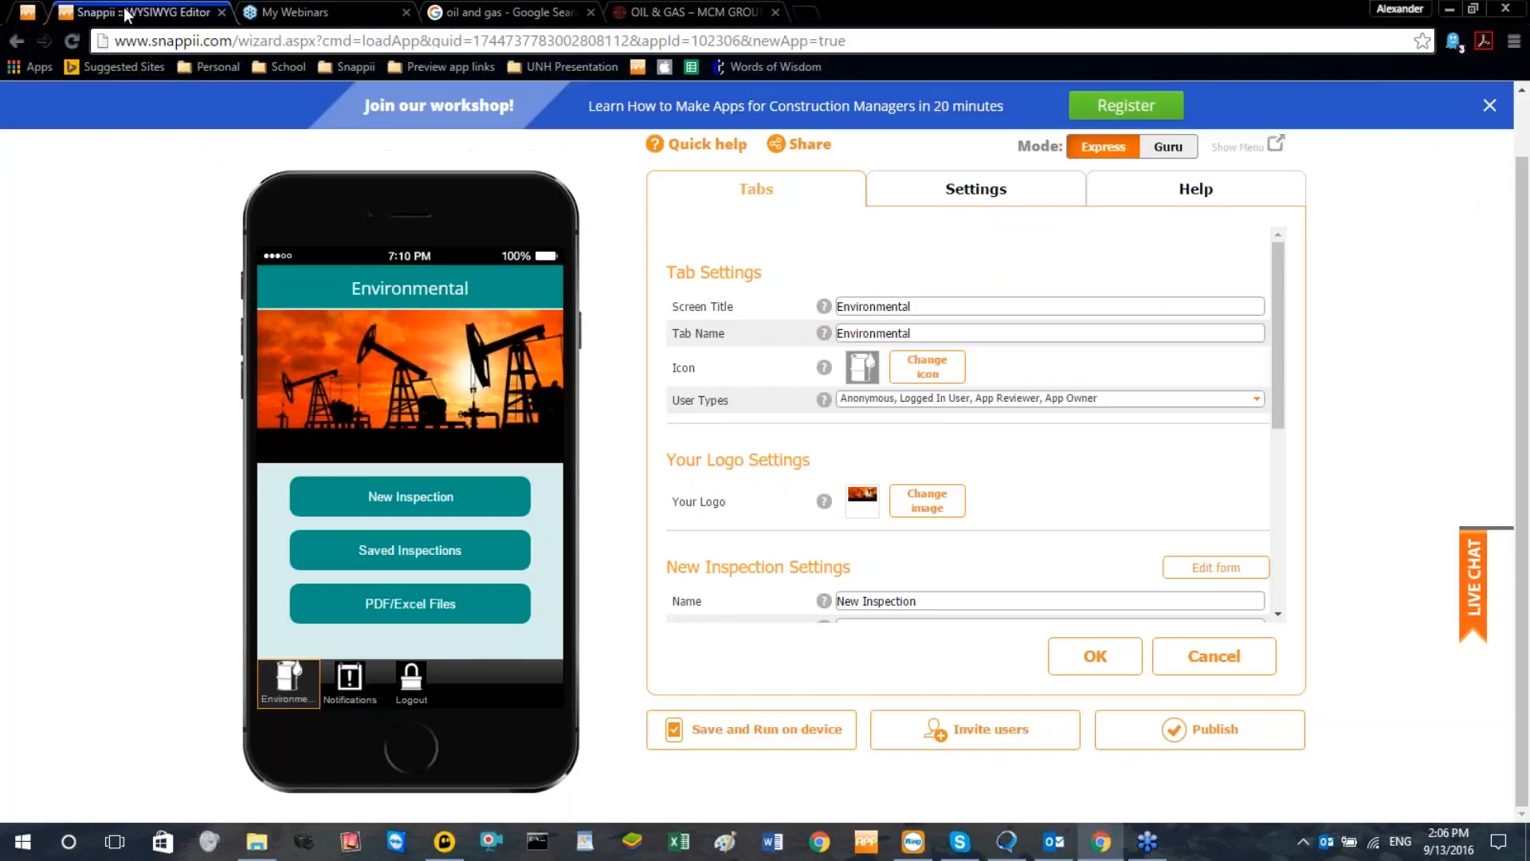
# Replace the Environmental tab's logo with the oil rig image from the copied image URL and save the tab settings
pyautogui.click(927, 510)
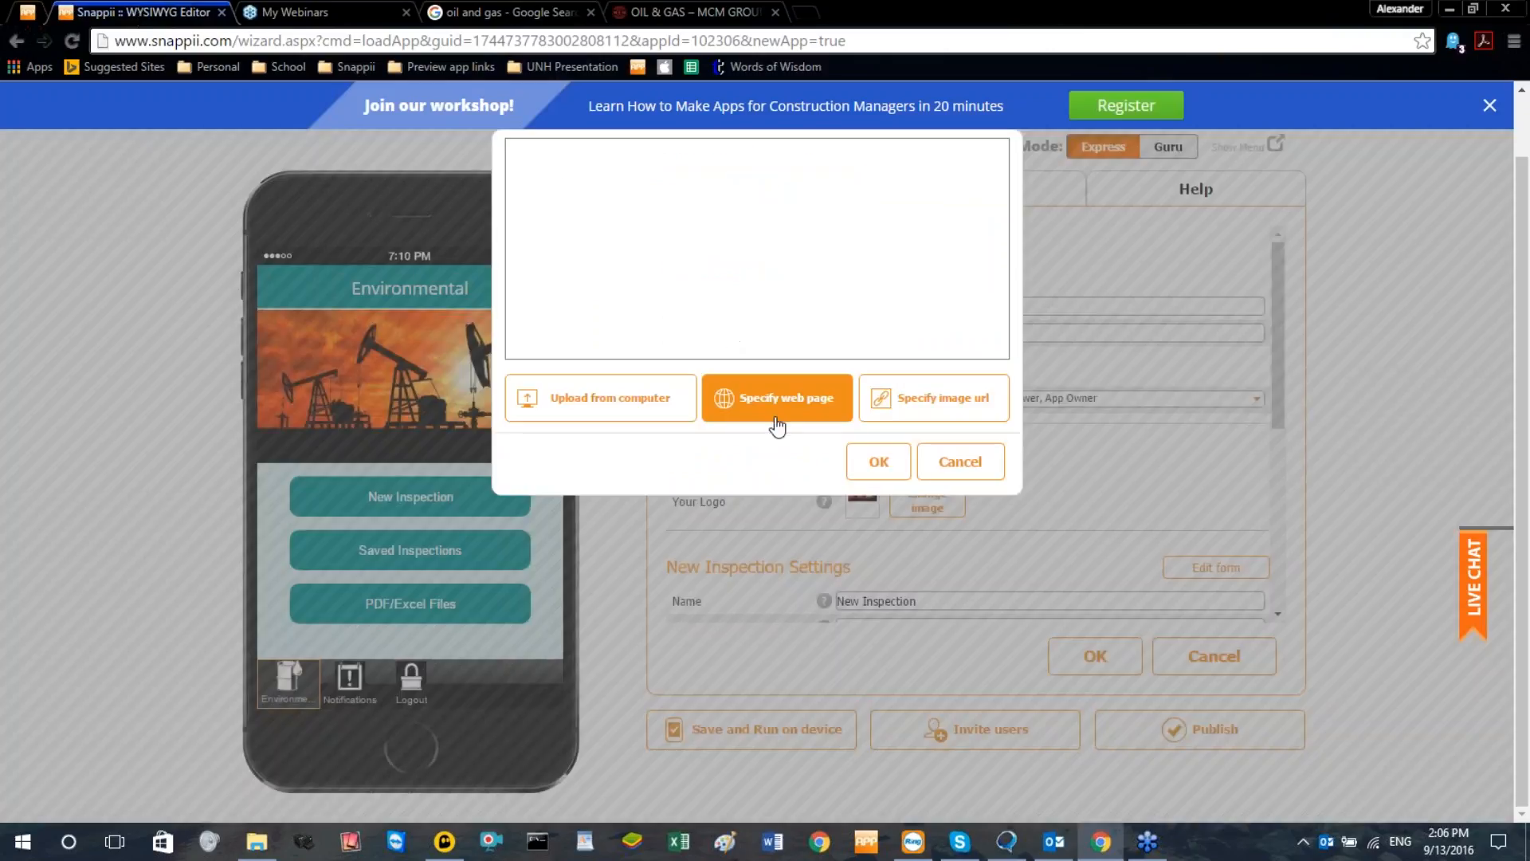
pyautogui.click(873, 413)
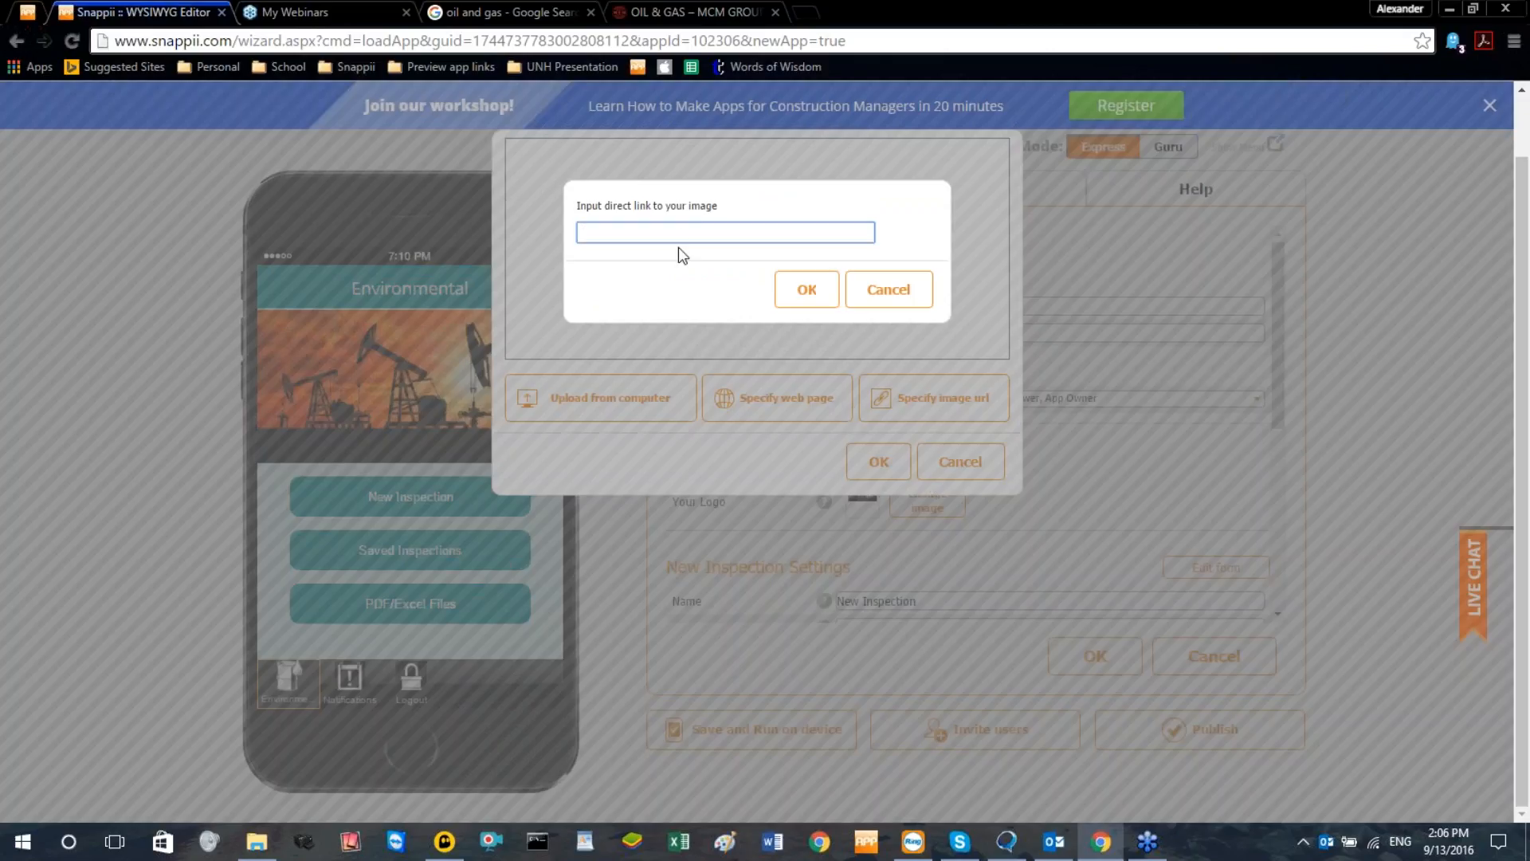
pyautogui.hotkey('ctrl', 'v')
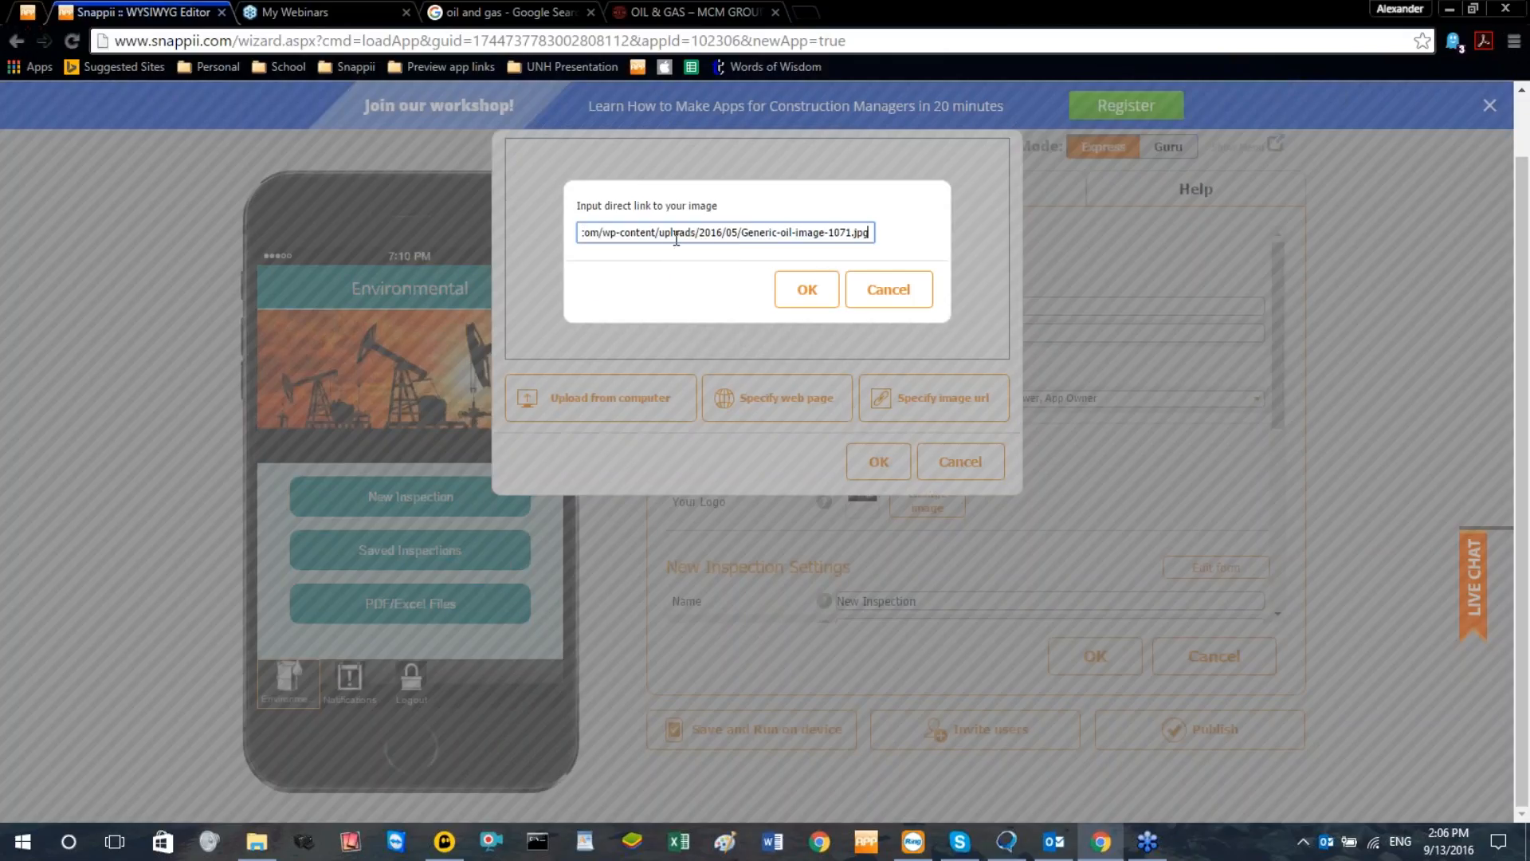
pyautogui.click(804, 297)
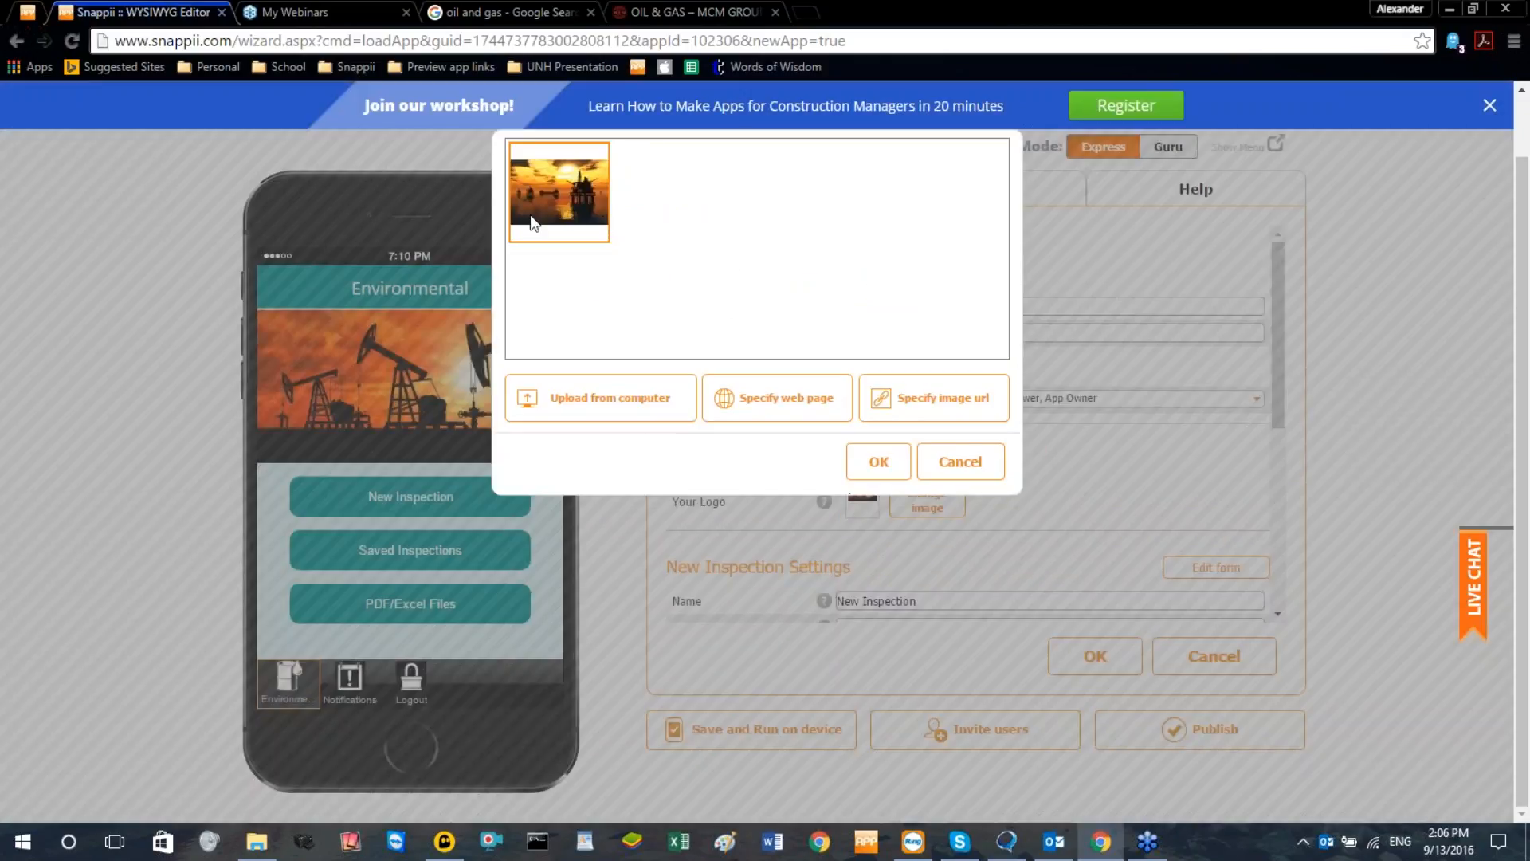
pyautogui.click(878, 462)
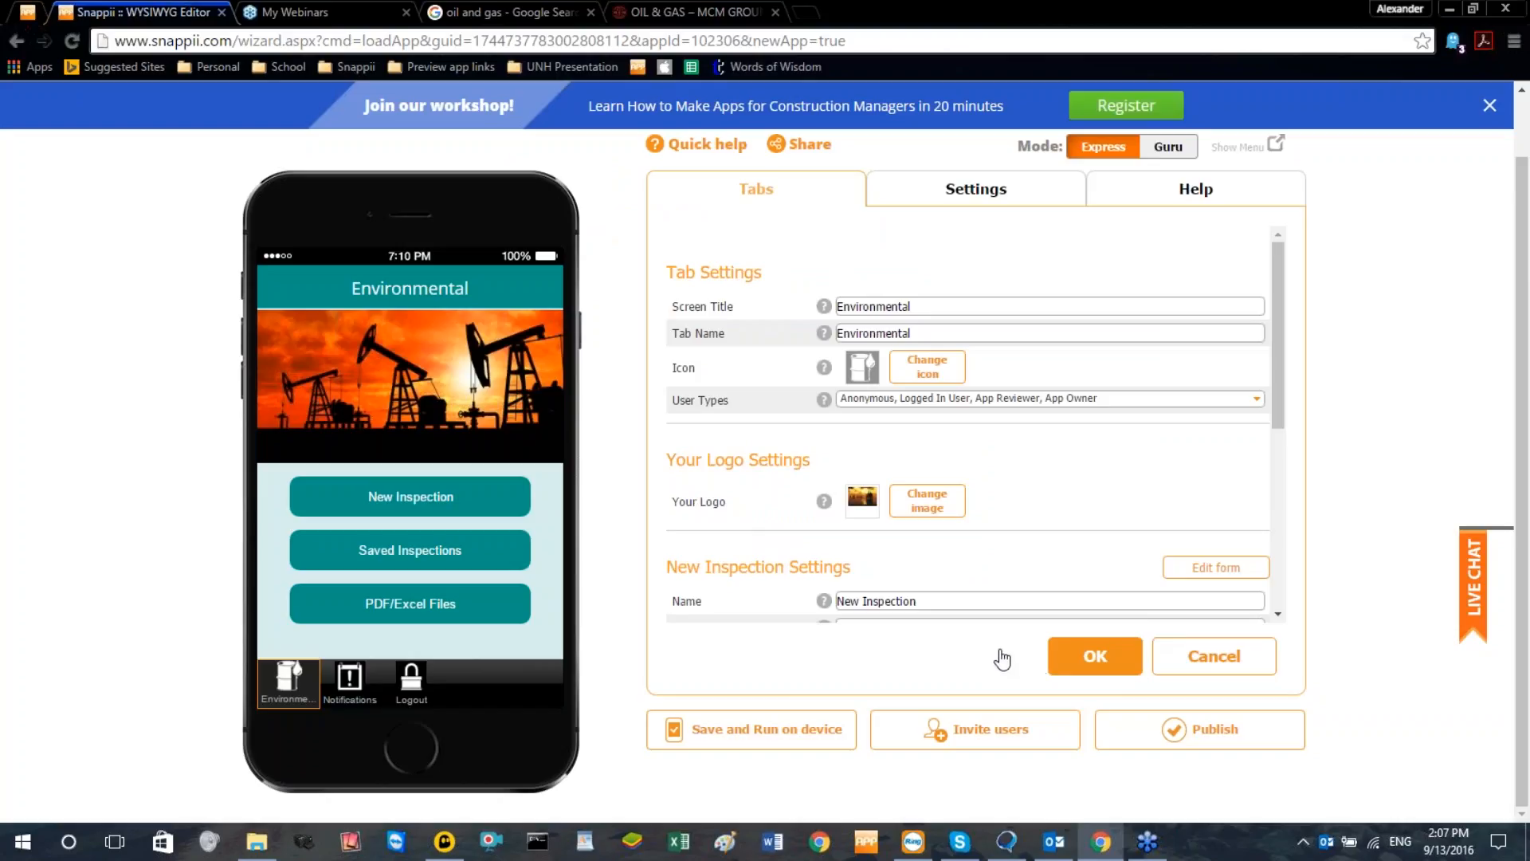
pyautogui.click(1092, 660)
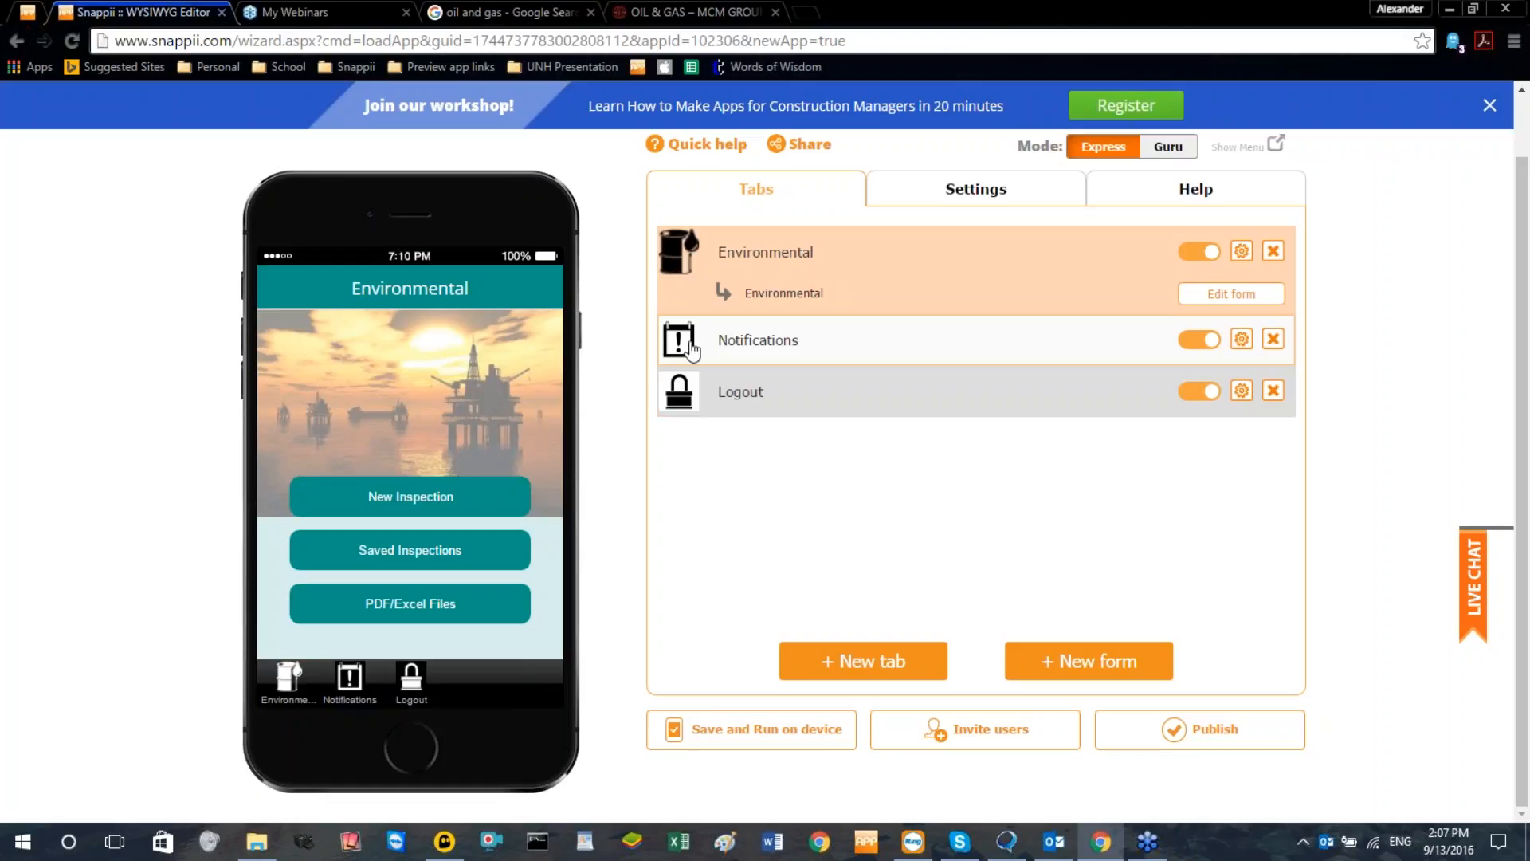
# Switch the editor to Guru mode and move the oil rig image slightly down on the Environmental screen
pyautogui.scroll(1, 690, 371)
pyautogui.click(1168, 213)
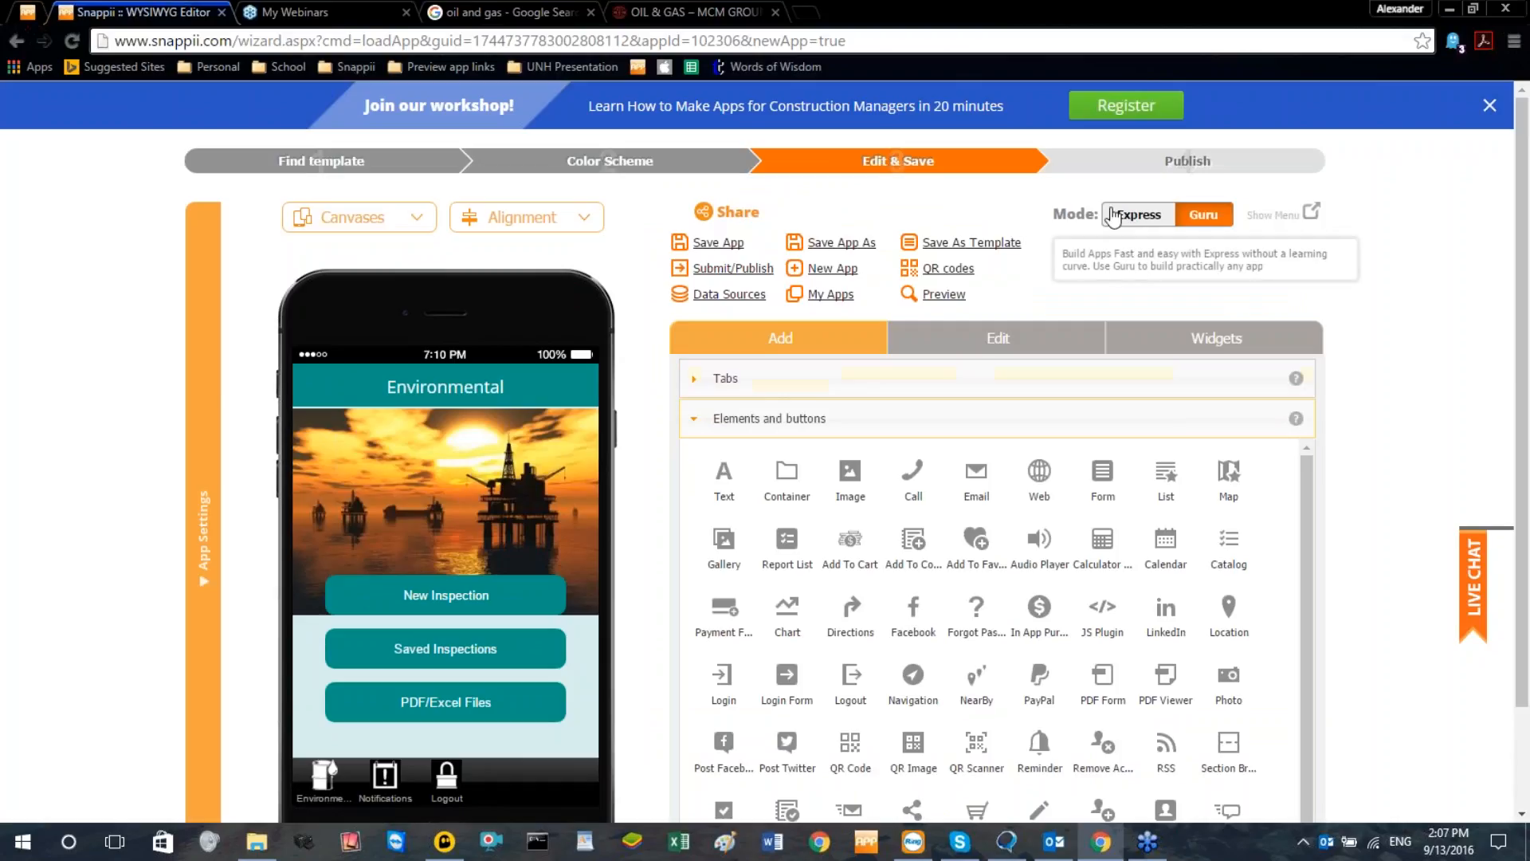
pyautogui.click(501, 485)
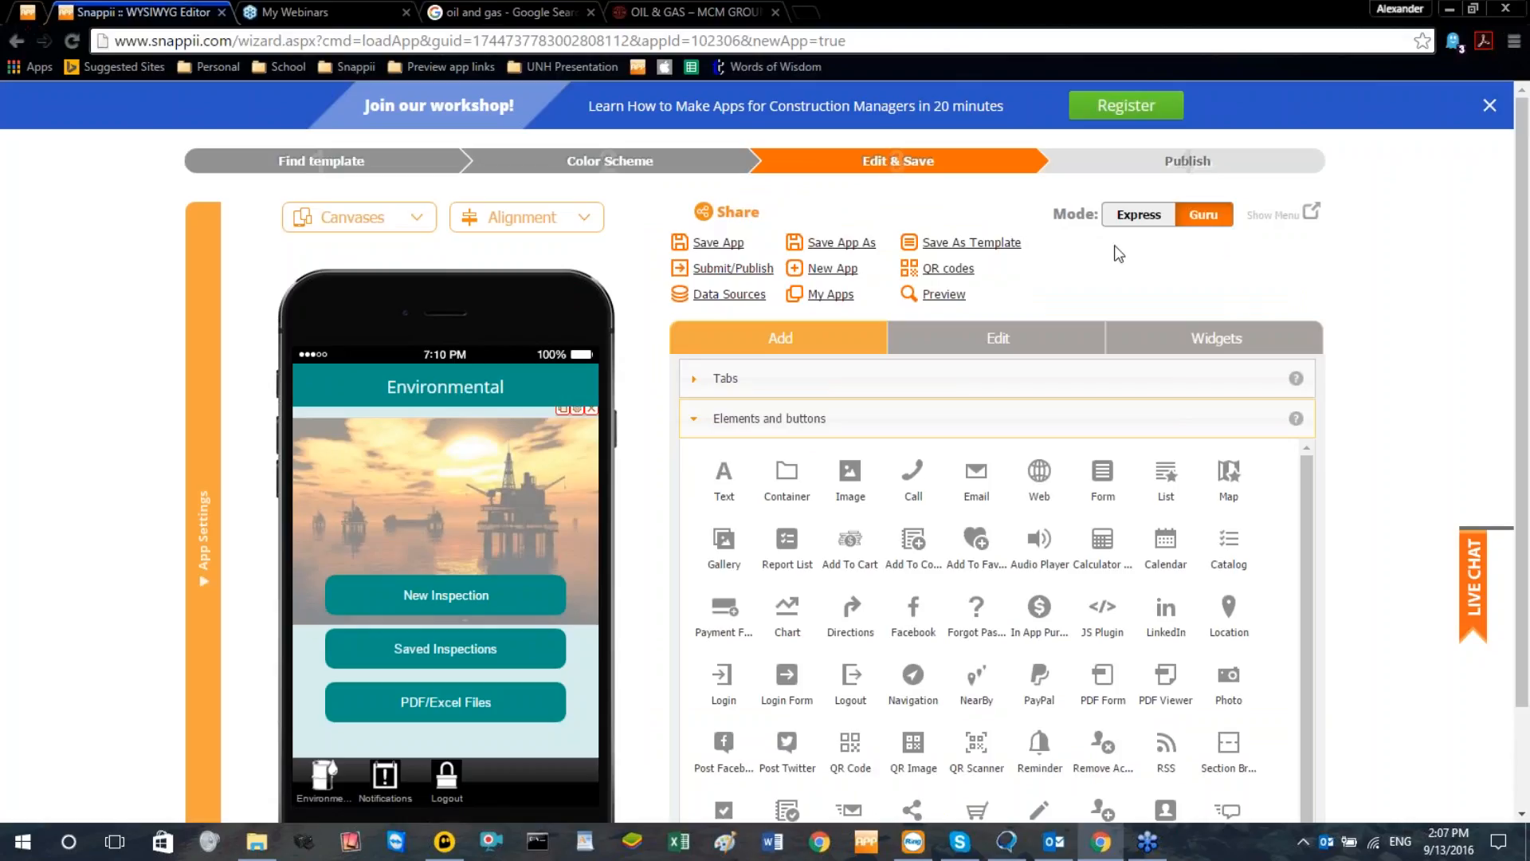
pyautogui.click(500, 464)
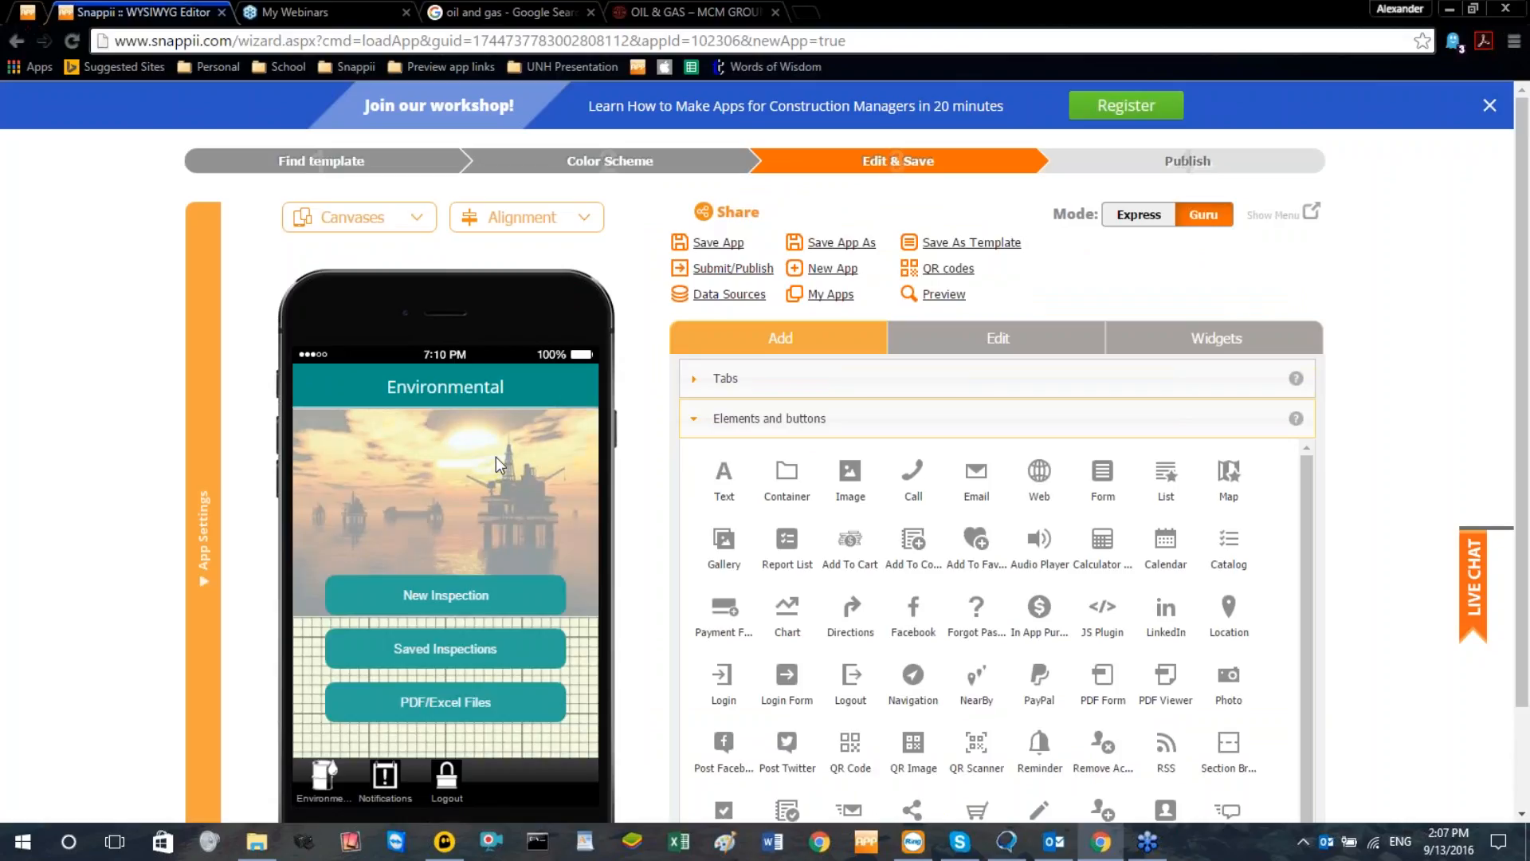
pyautogui.moveTo(496, 469)
pyautogui.mouseDown()
pyautogui.moveTo(488, 499)
pyautogui.moveTo(491, 487)
pyautogui.mouseUp()
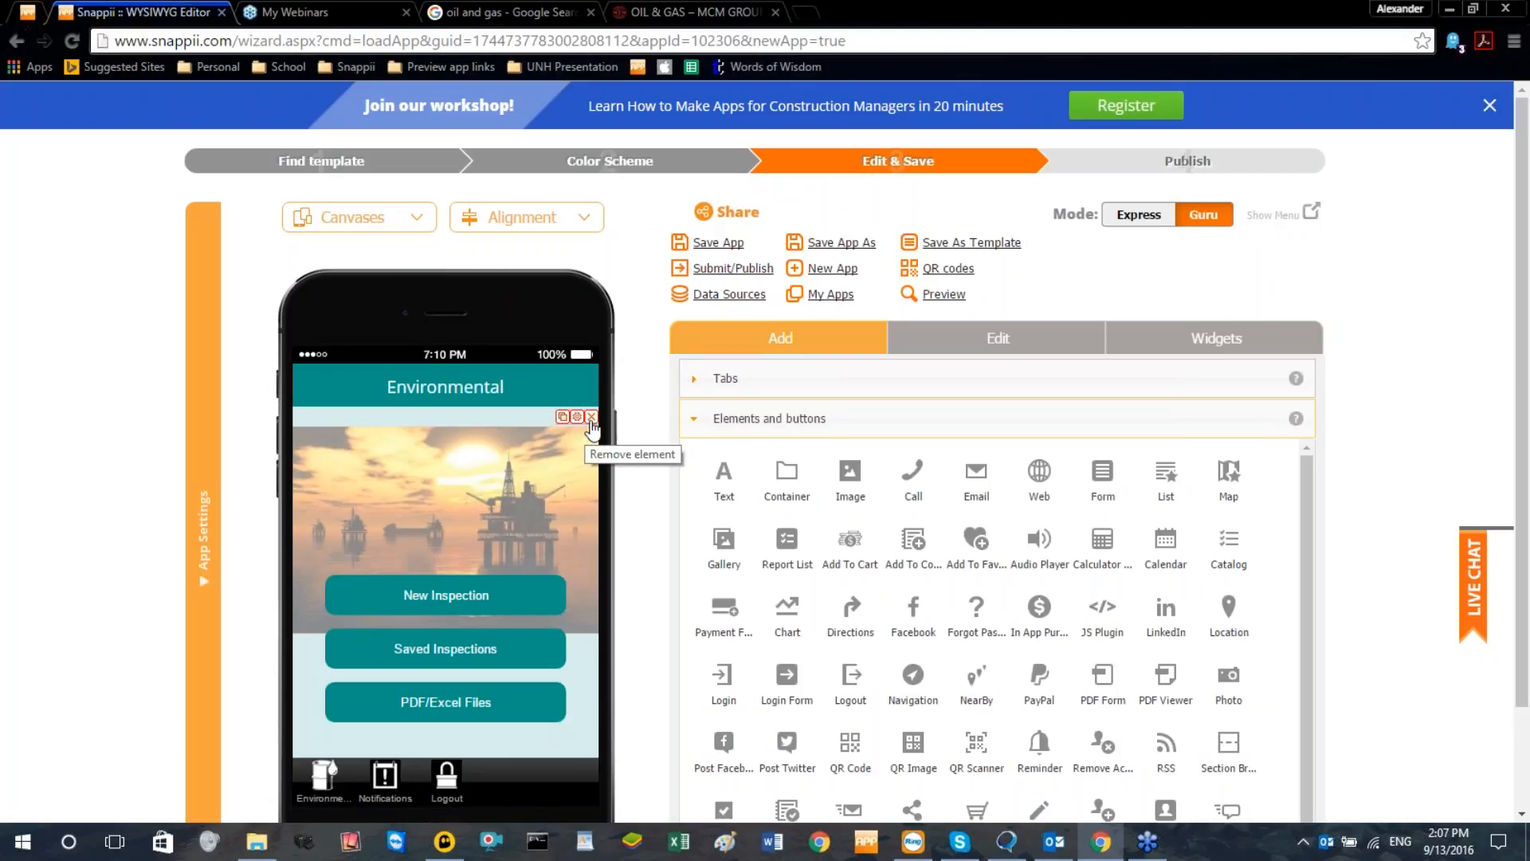
# Turn off the oil rig image's original aspect ratio and set its height to 180
pyautogui.click(577, 417)
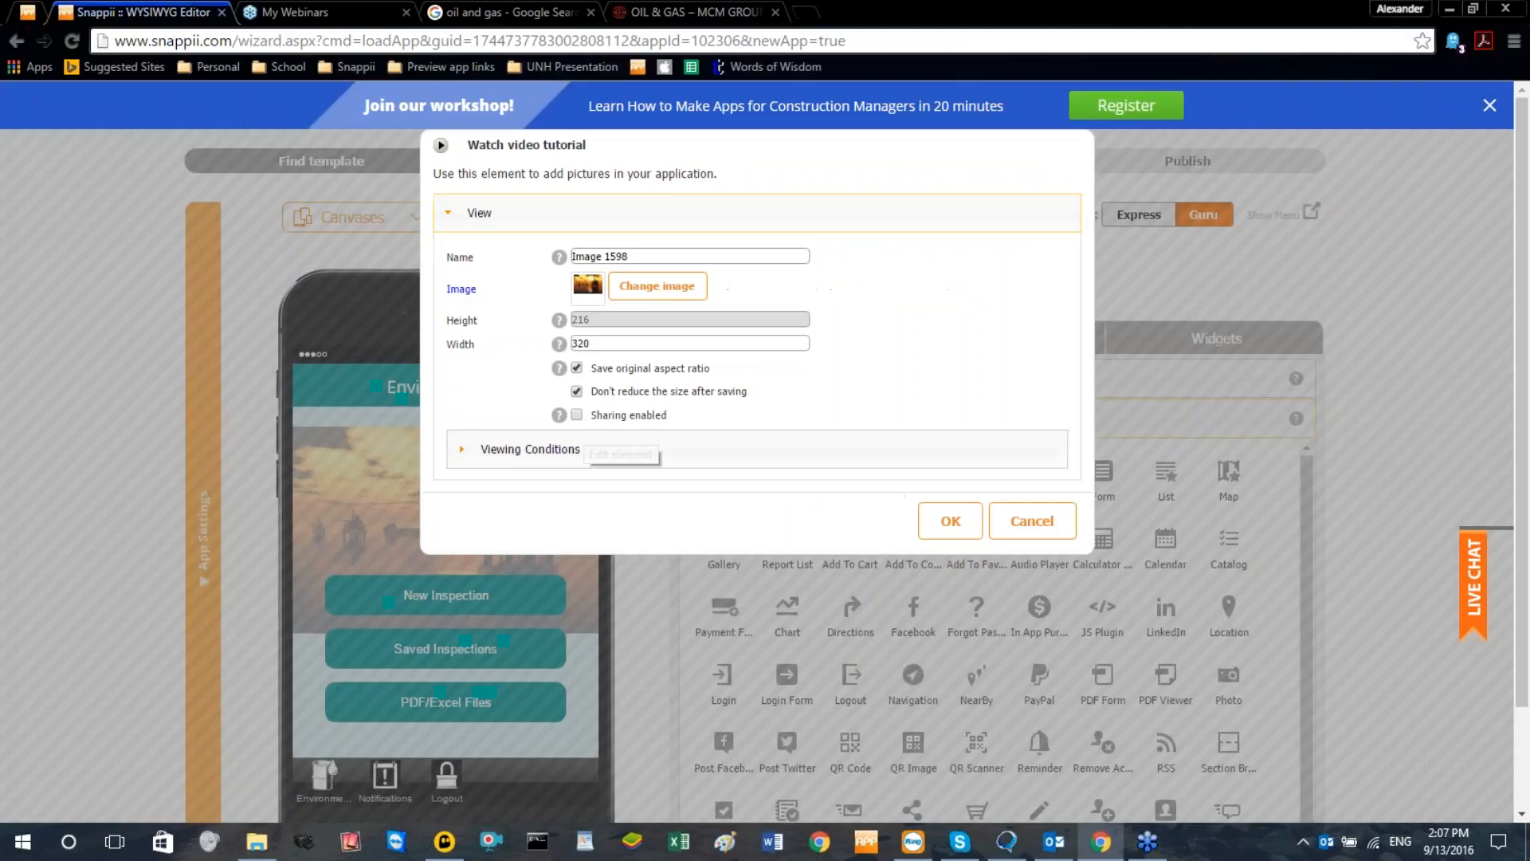
pyautogui.click(578, 369)
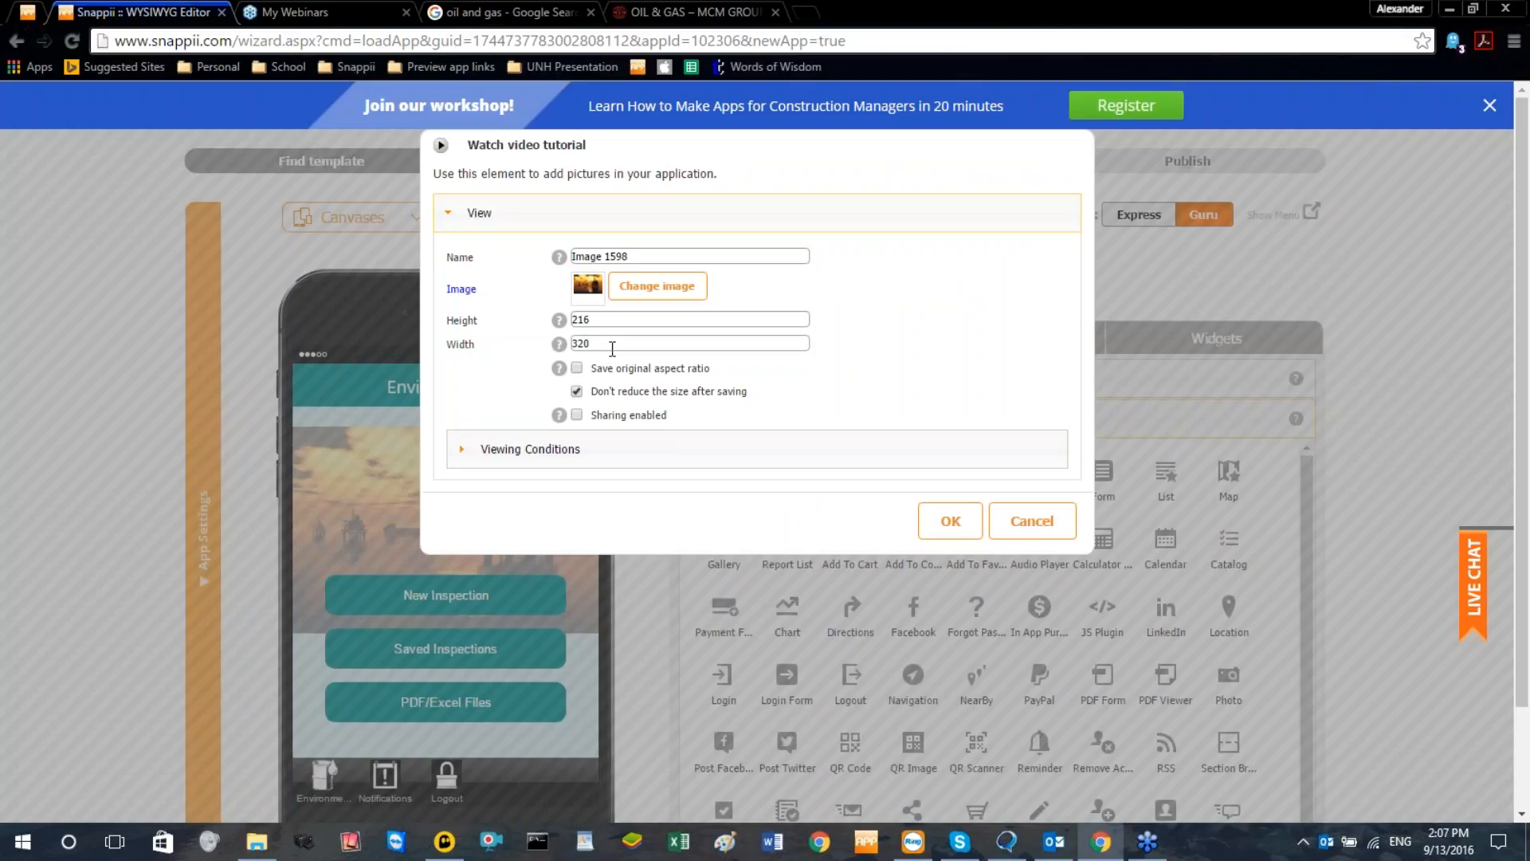
pyautogui.doubleClick(582, 319)
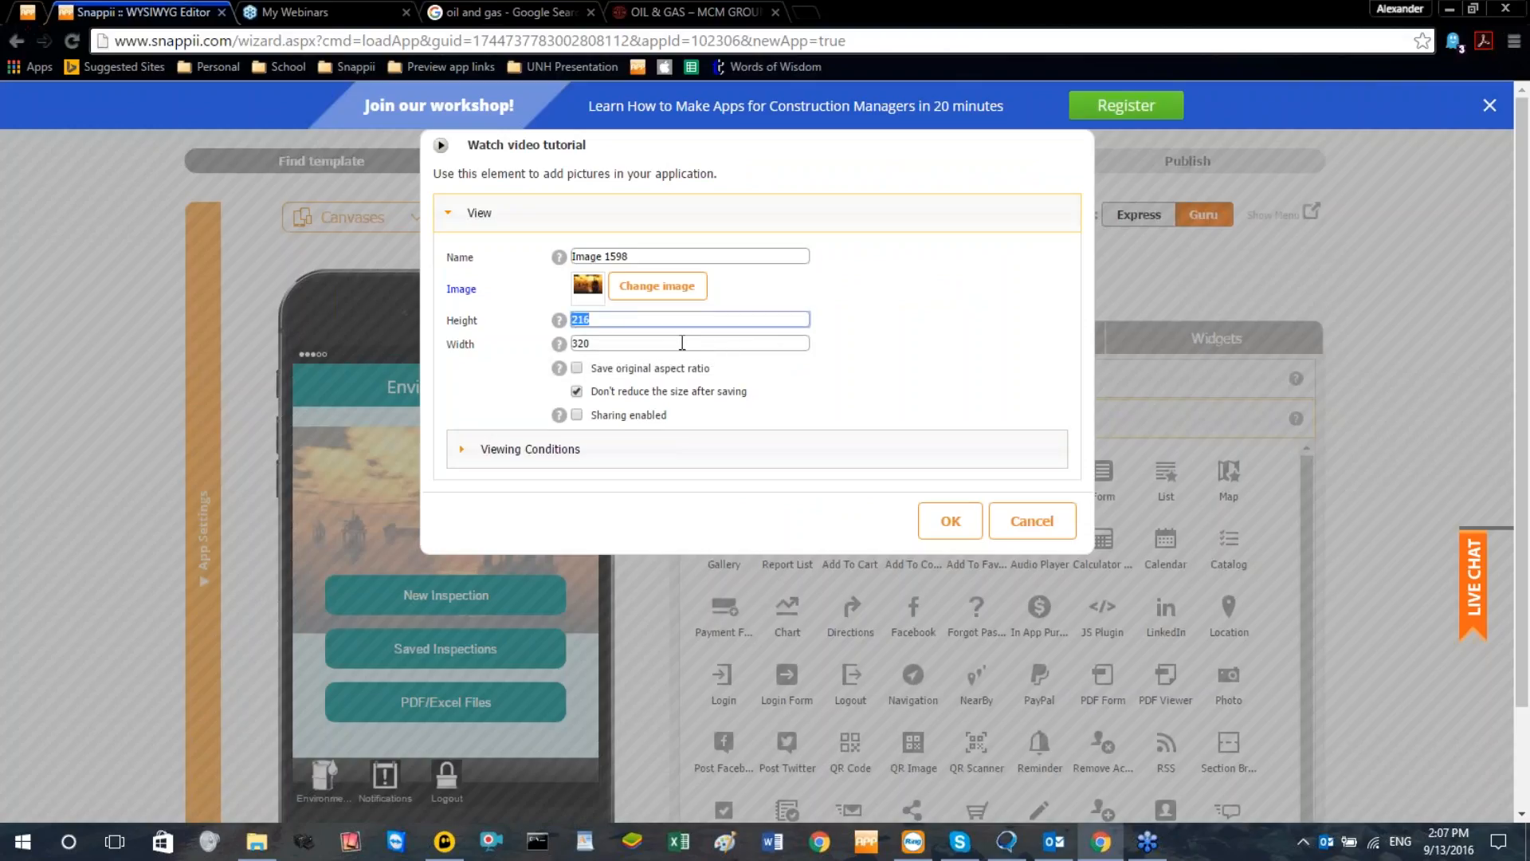
pyautogui.write('180')
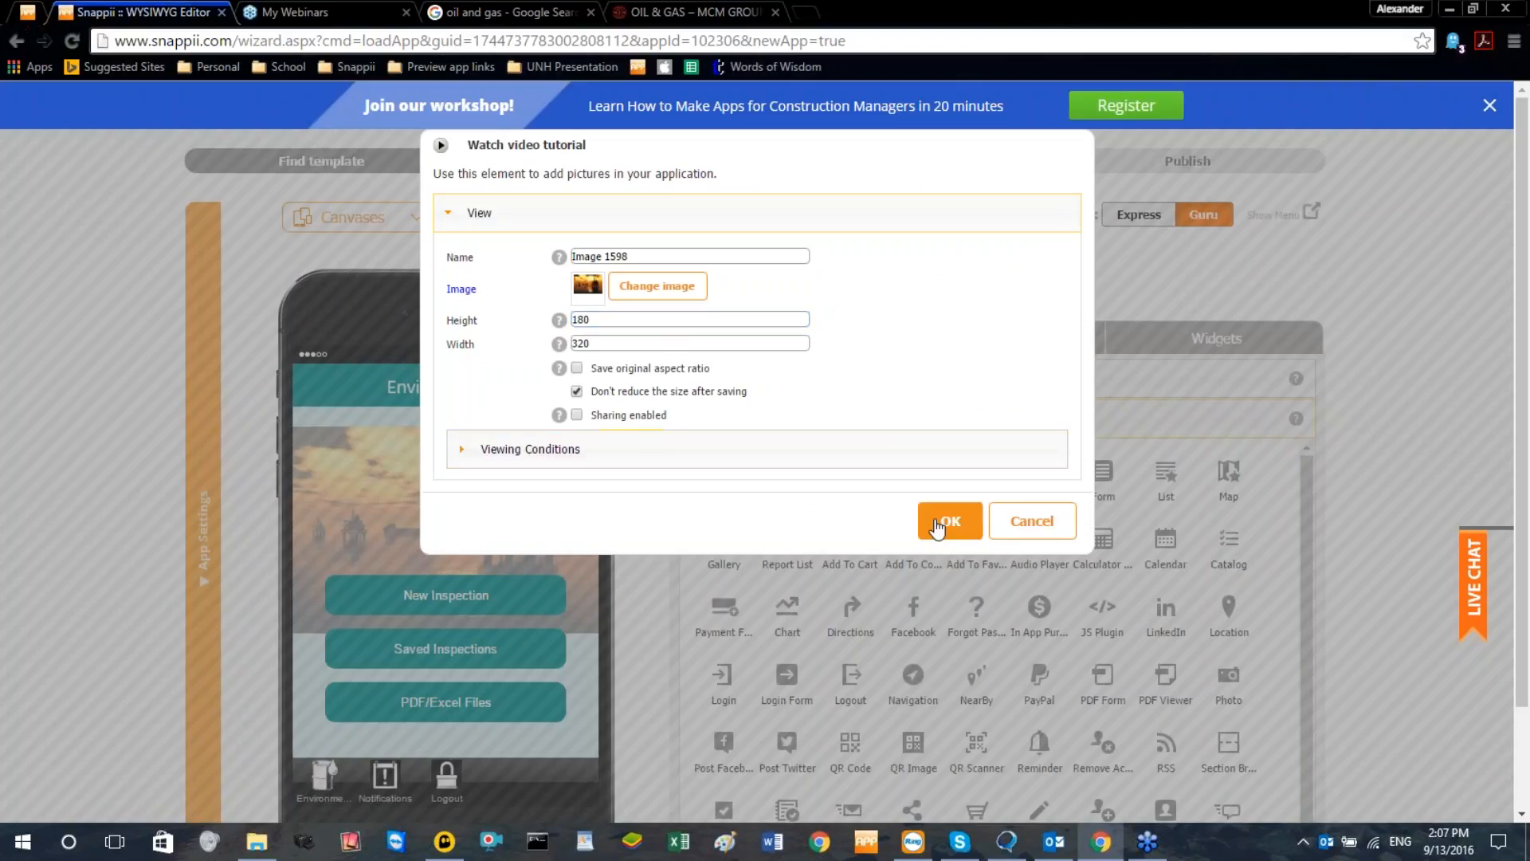
pyautogui.click(937, 526)
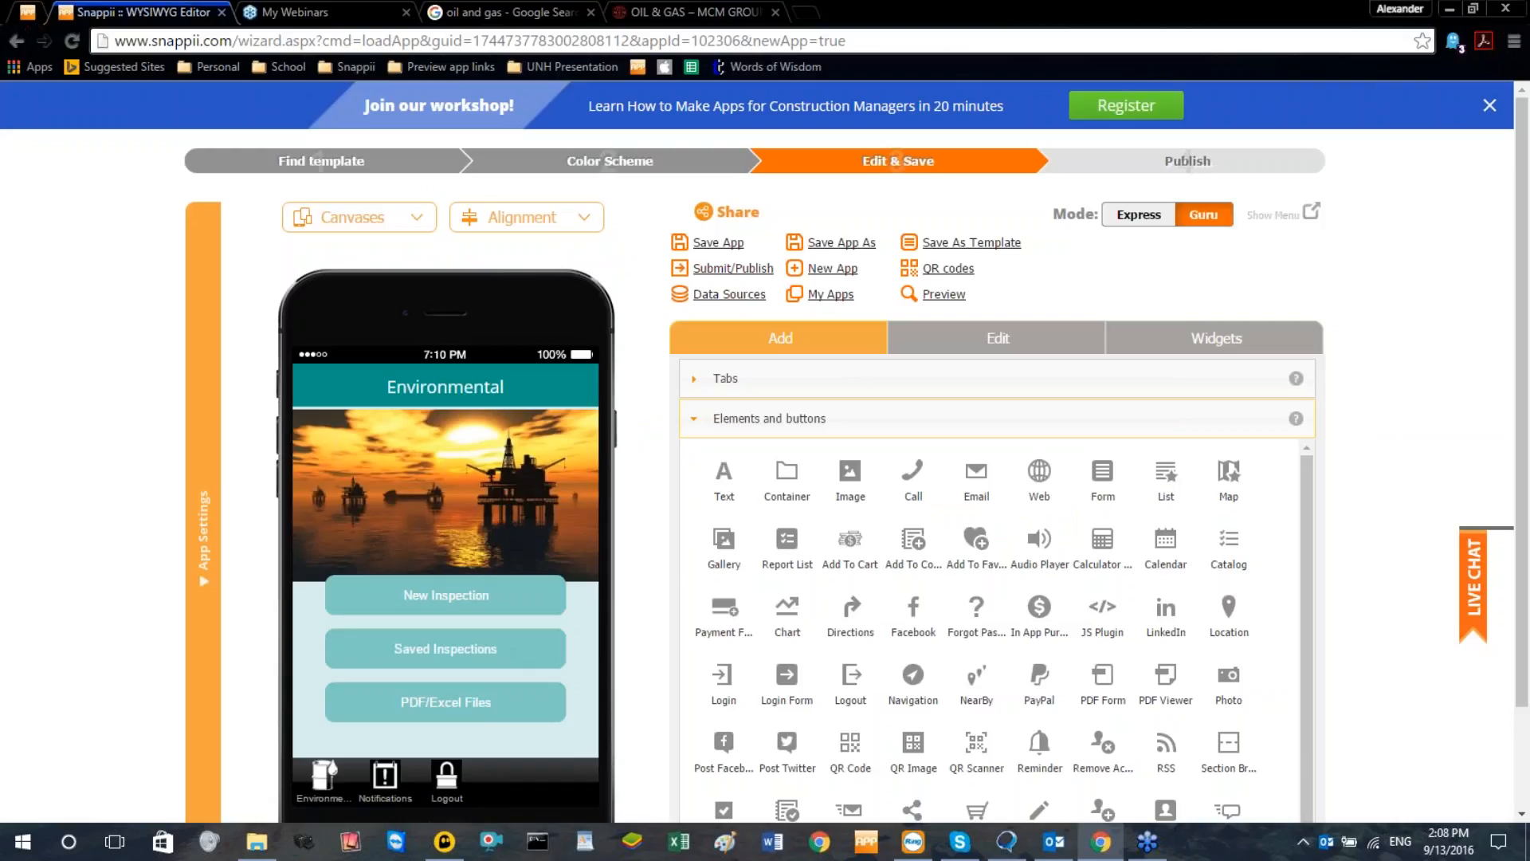
# Move the three inspection buttons down so they sit below the image, and return to Express mode
pyautogui.moveTo(451, 595); pyautogui.dragTo(488, 638)
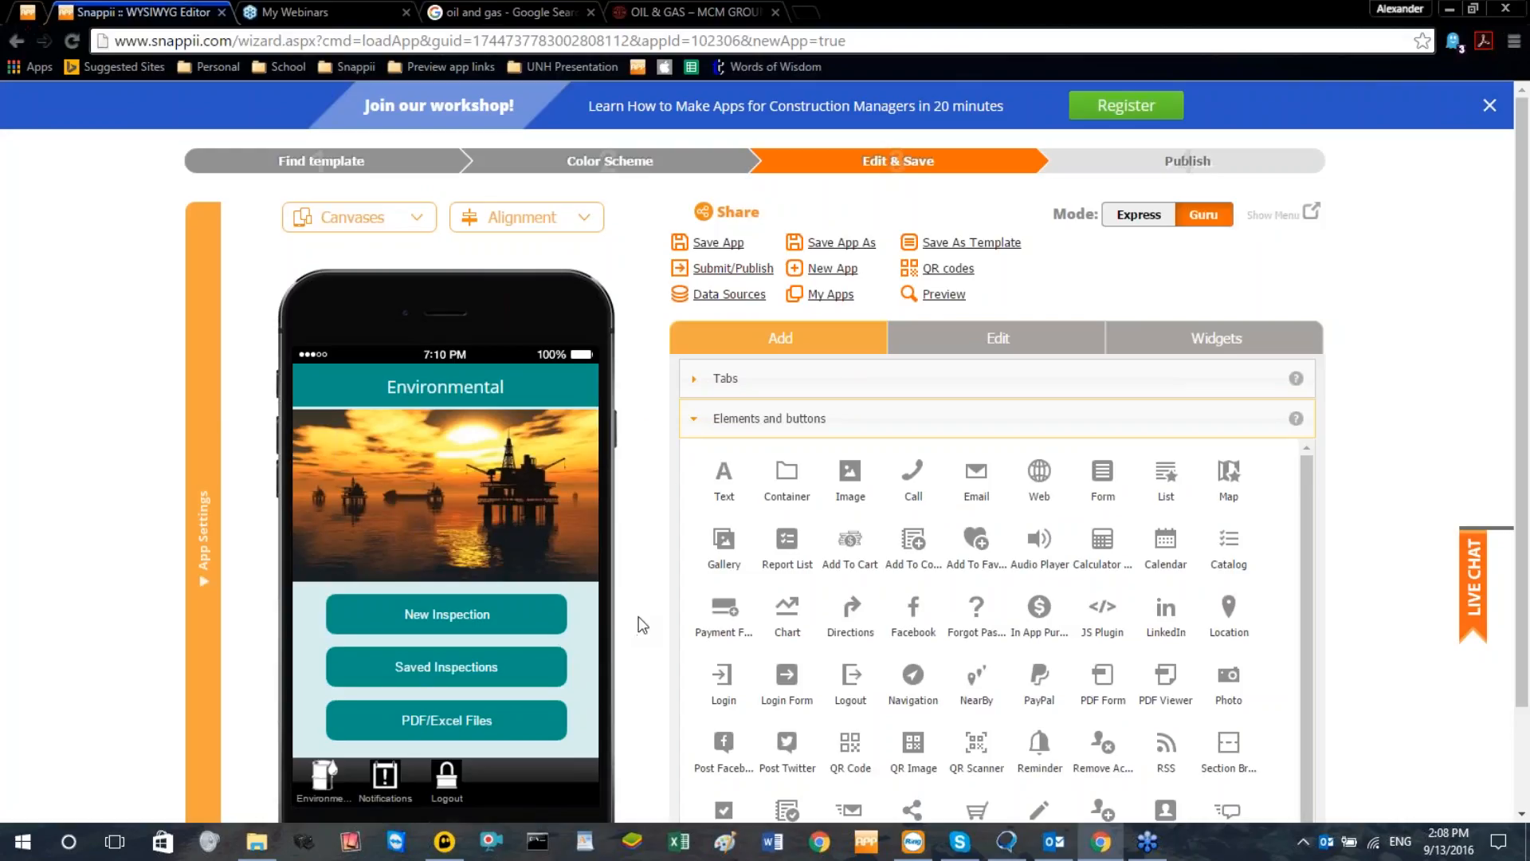
pyautogui.click(1138, 214)
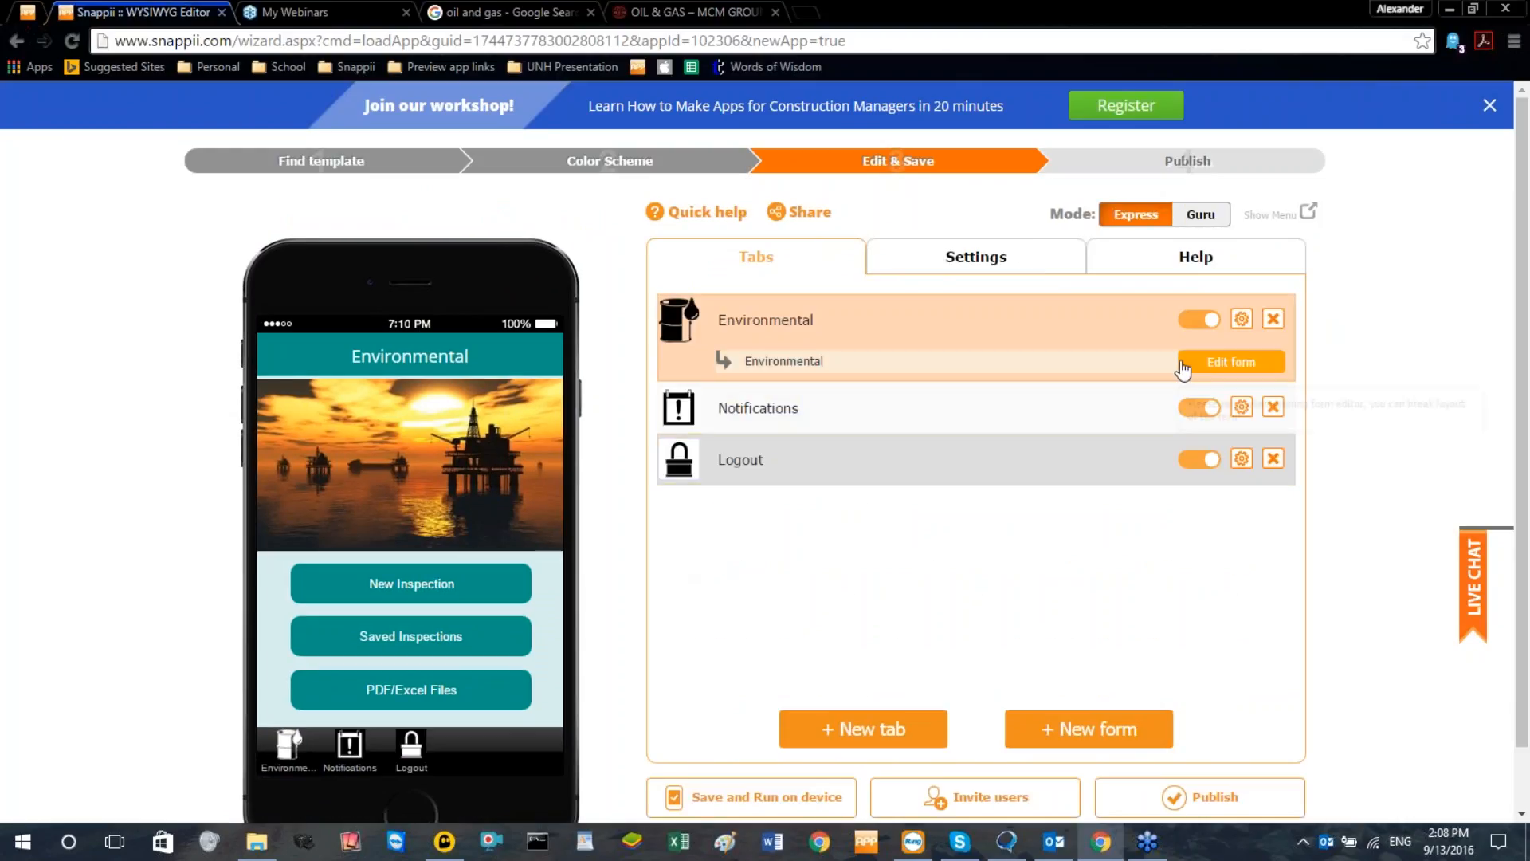
# Open the Environmental form in the form editor and look through the fields on its three pages
pyautogui.click(1198, 368)
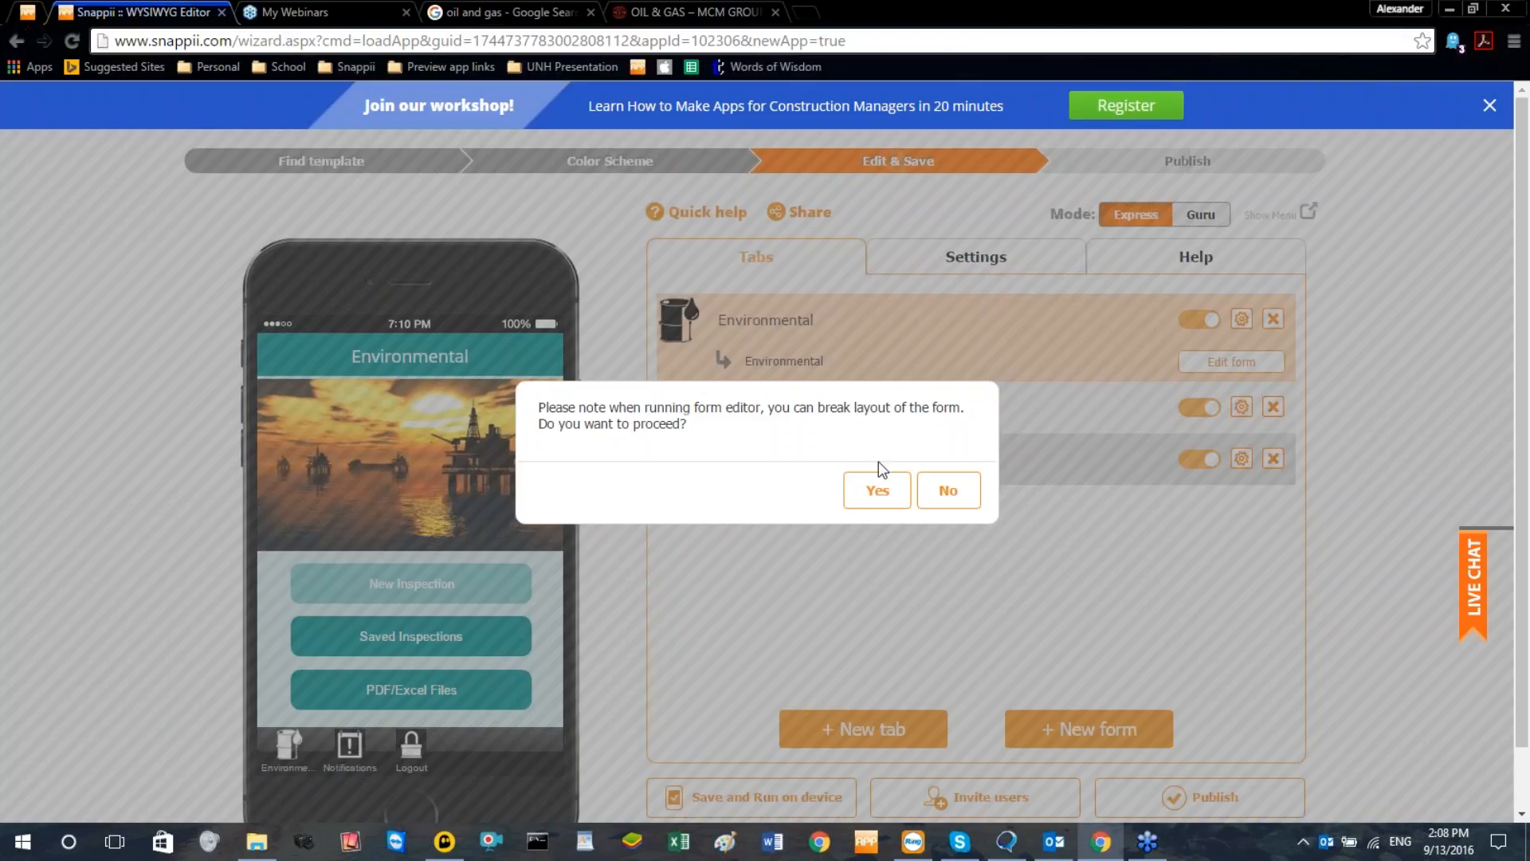
pyautogui.click(874, 485)
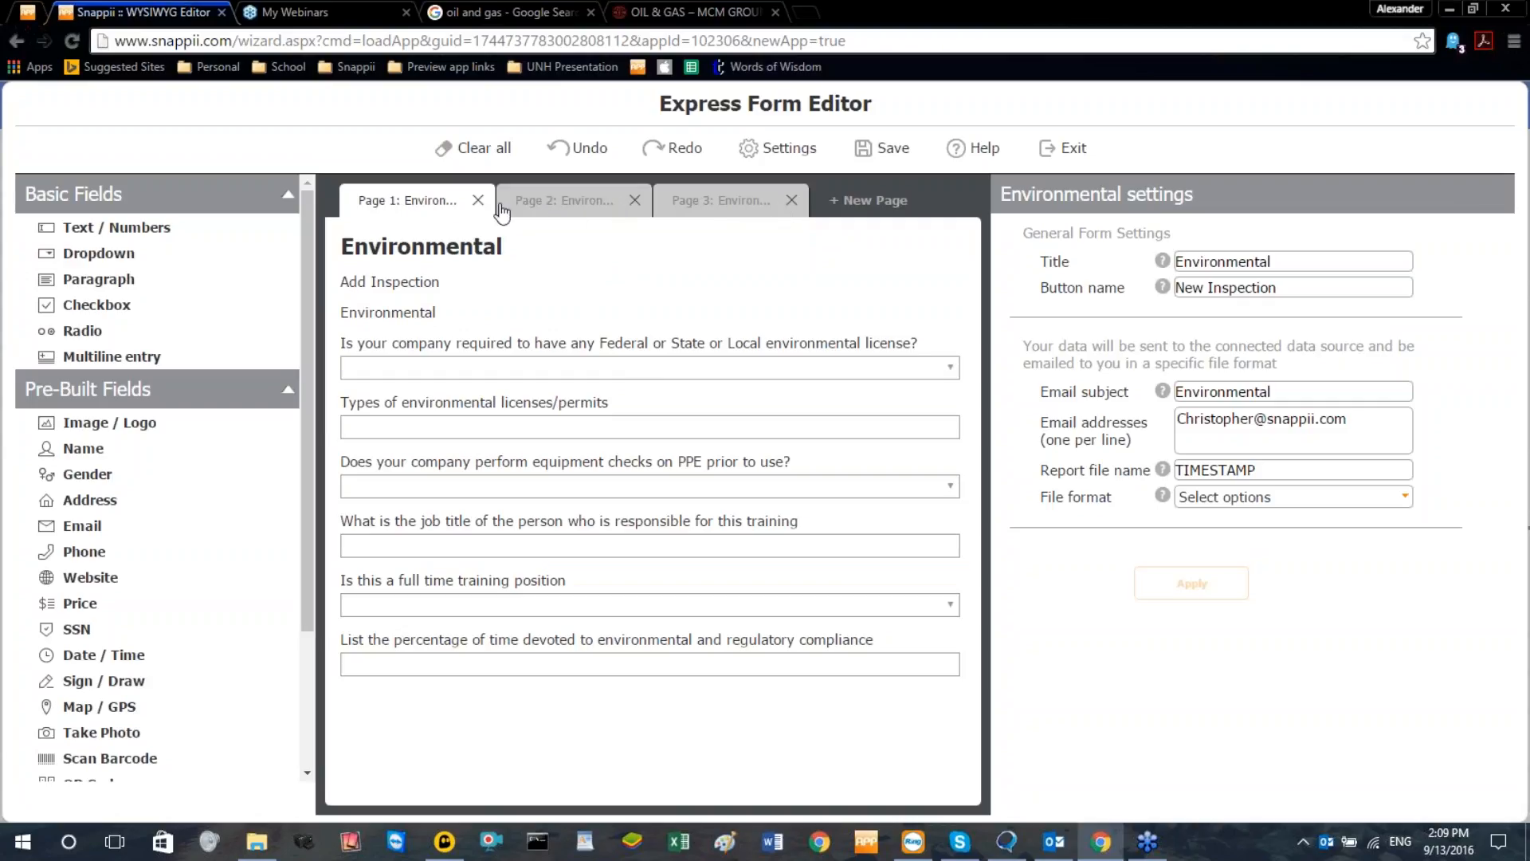
pyautogui.click(590, 214)
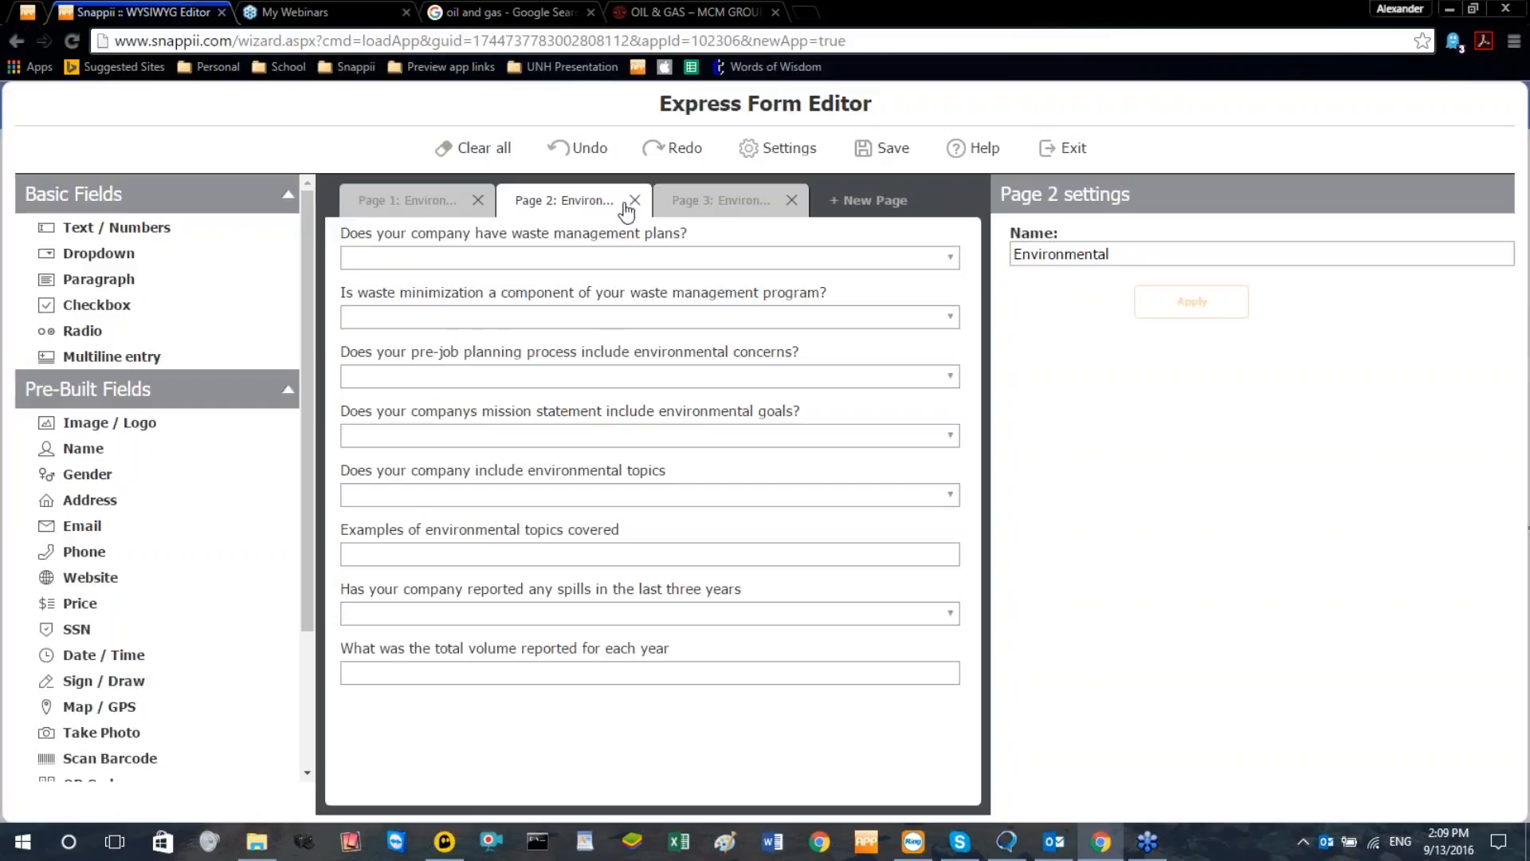
pyautogui.click(701, 210)
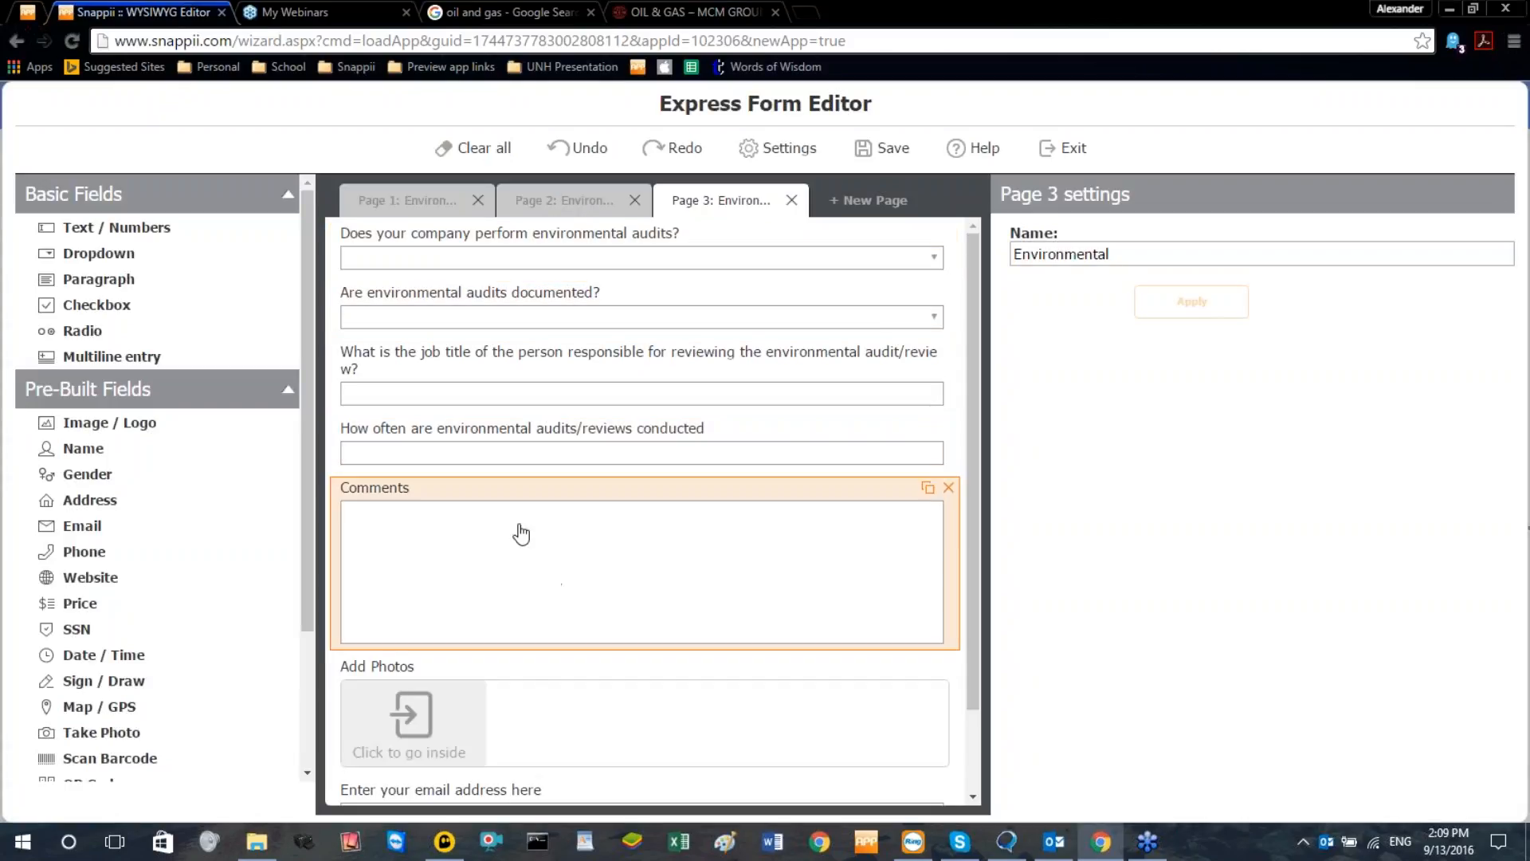
pyautogui.click(542, 213)
pyautogui.click(408, 200)
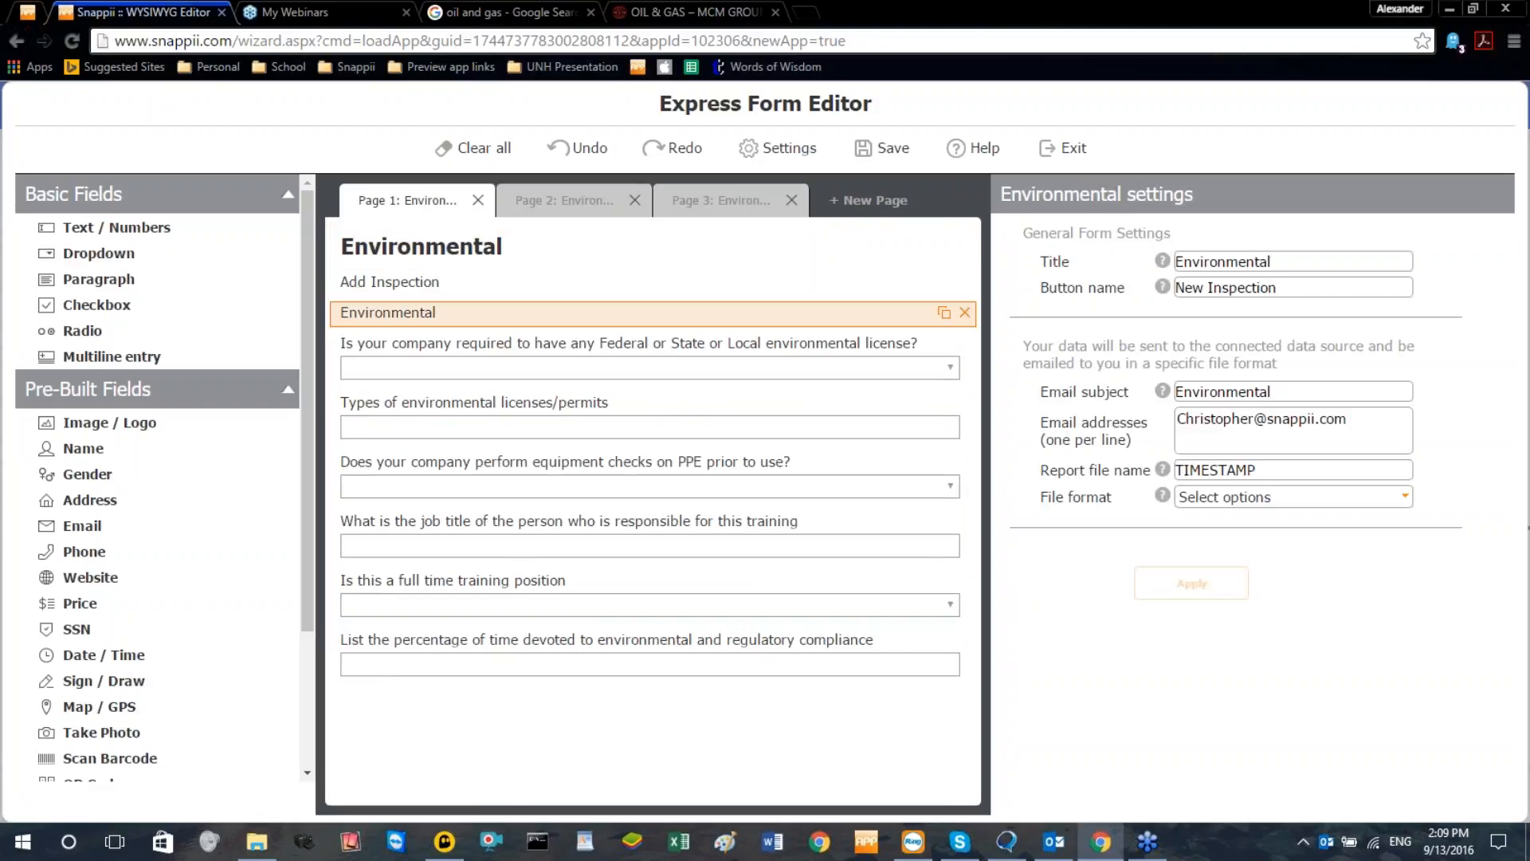
pyautogui.click(588, 212)
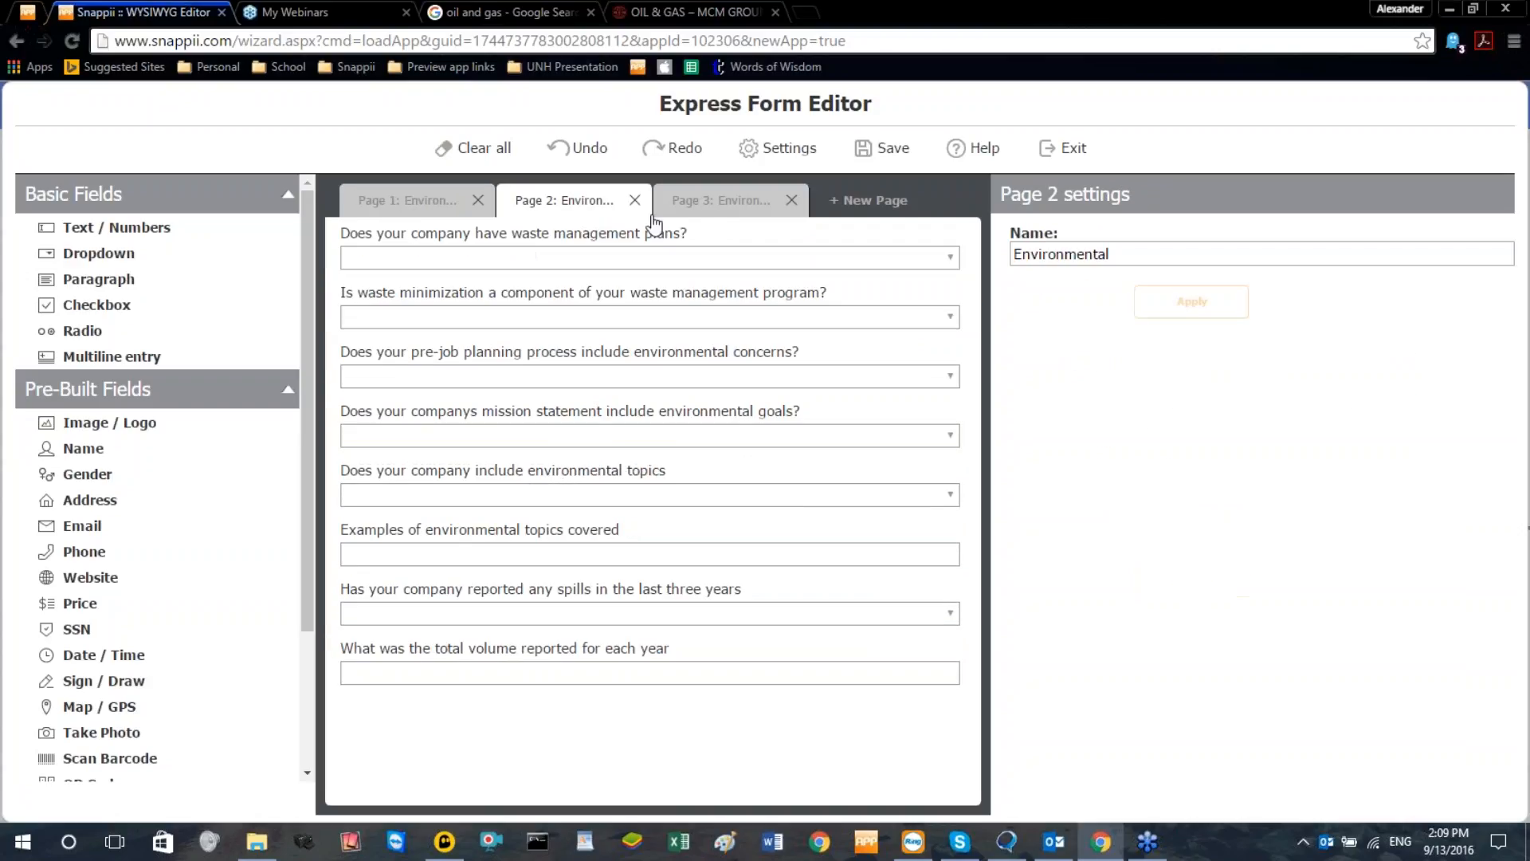
pyautogui.click(724, 212)
pyautogui.scroll(-2, 673, 477)
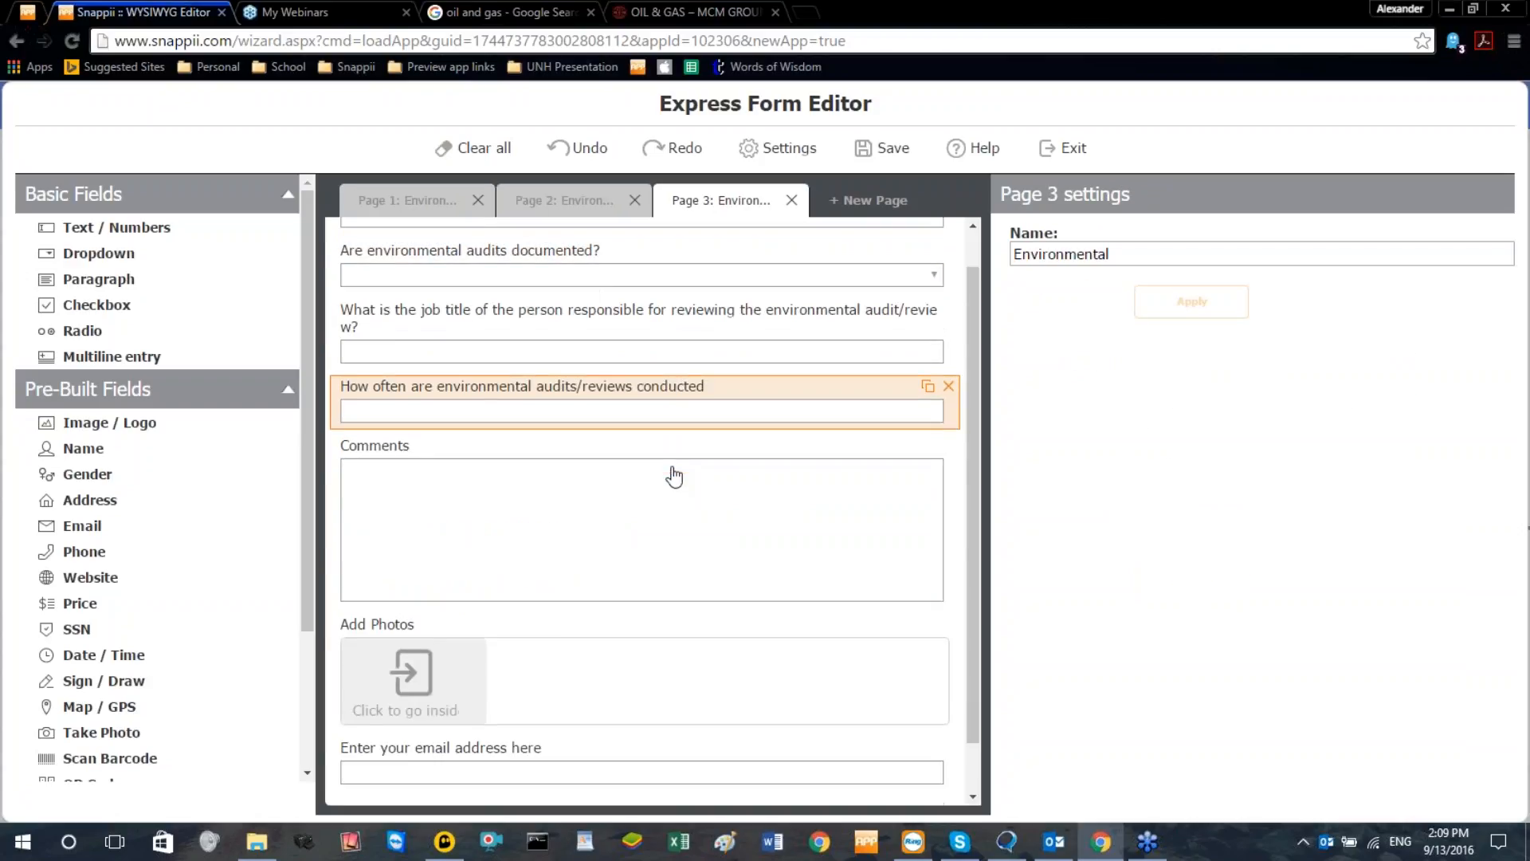
pyautogui.scroll(2, 687, 560)
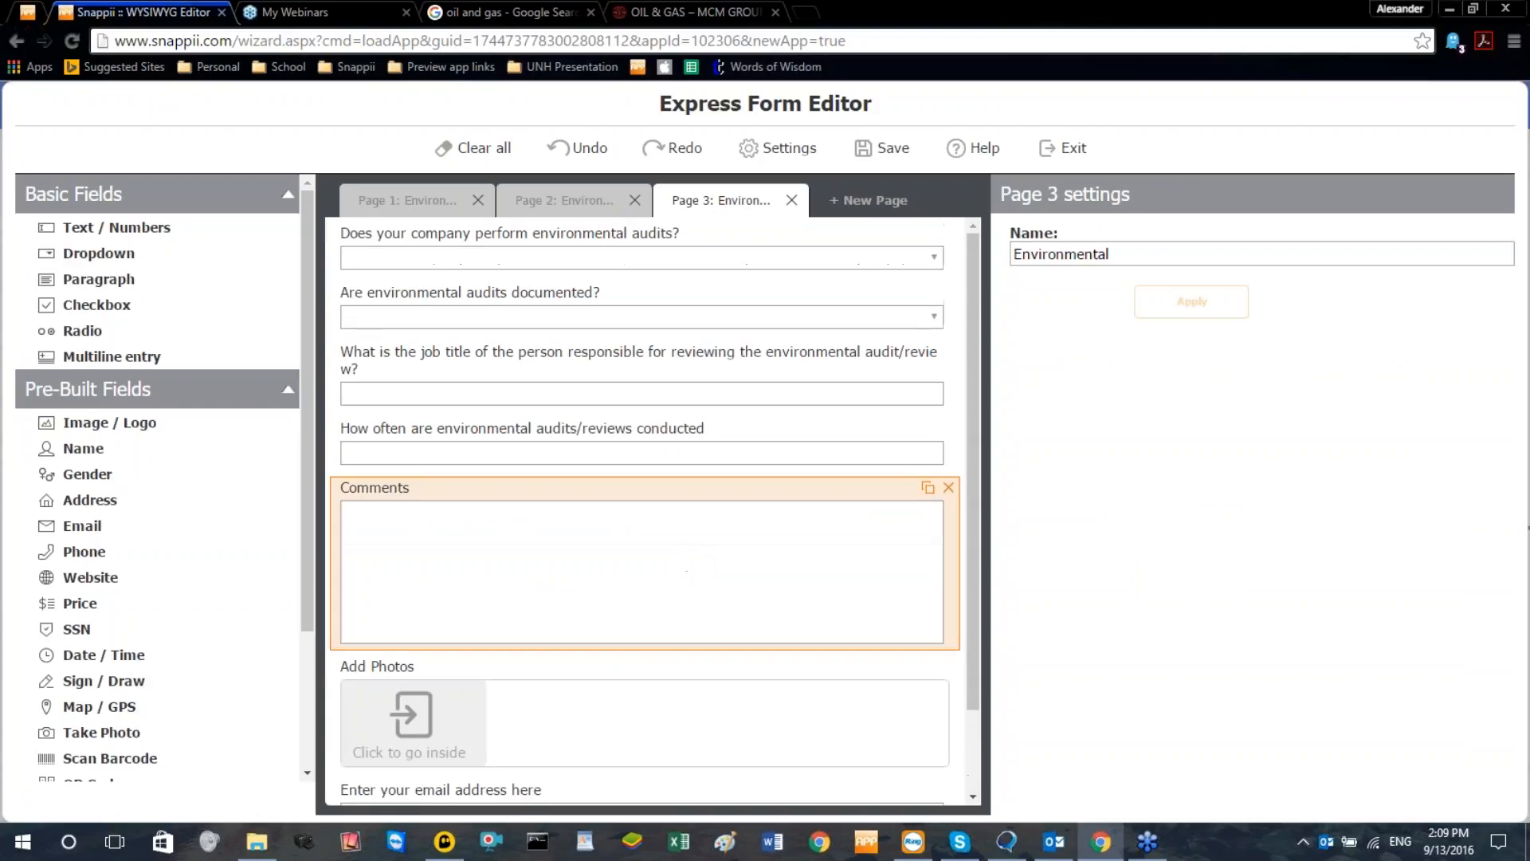
# Return to the form's first page and set its email subject to "Completed Environmental Inspection"
pyautogui.click(487, 209)
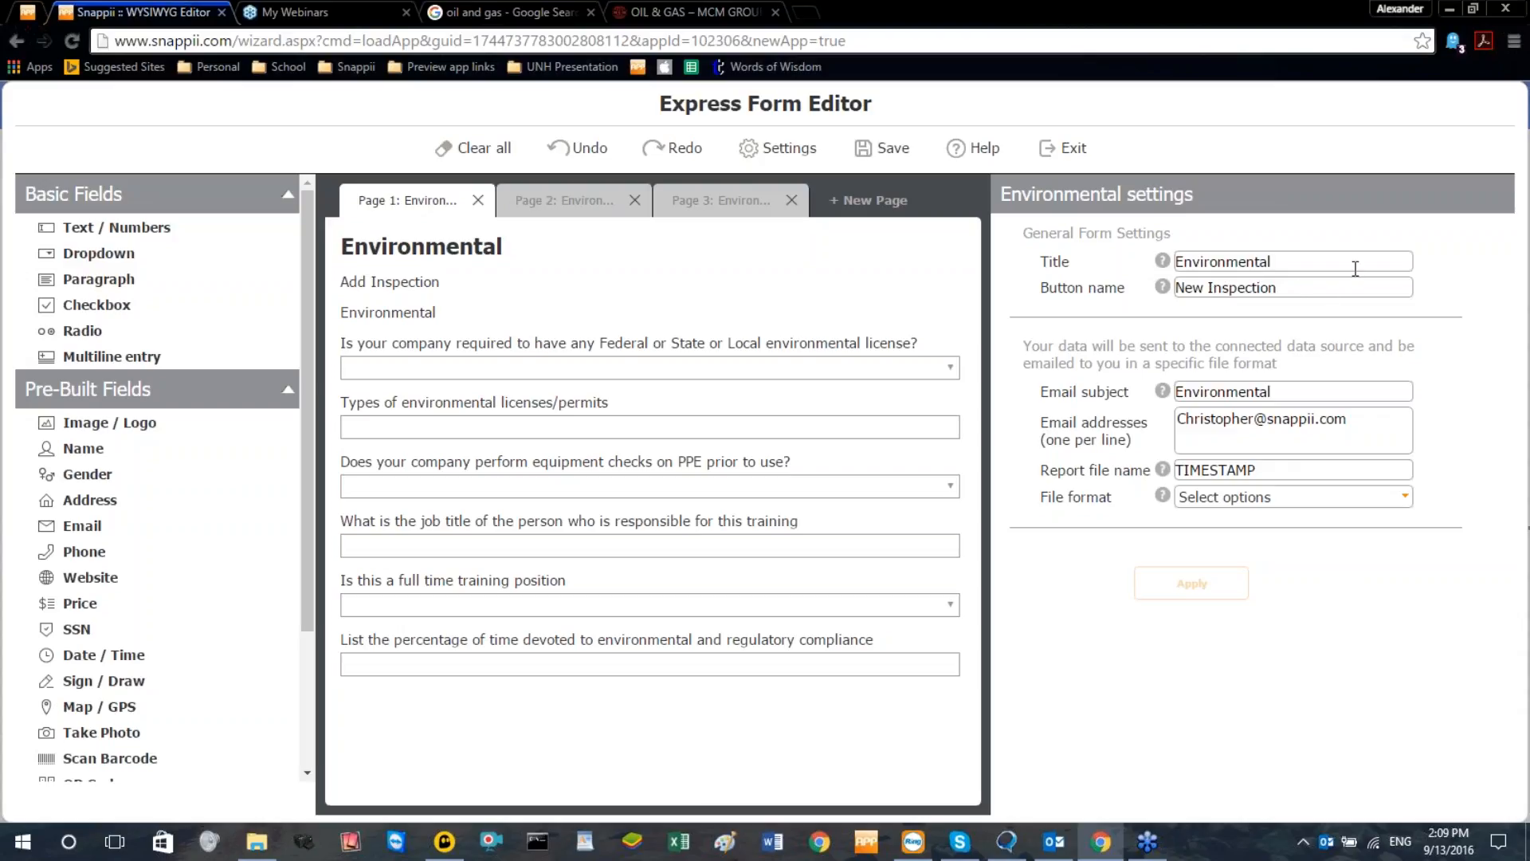
pyautogui.click(1301, 392)
pyautogui.write('Inspection')
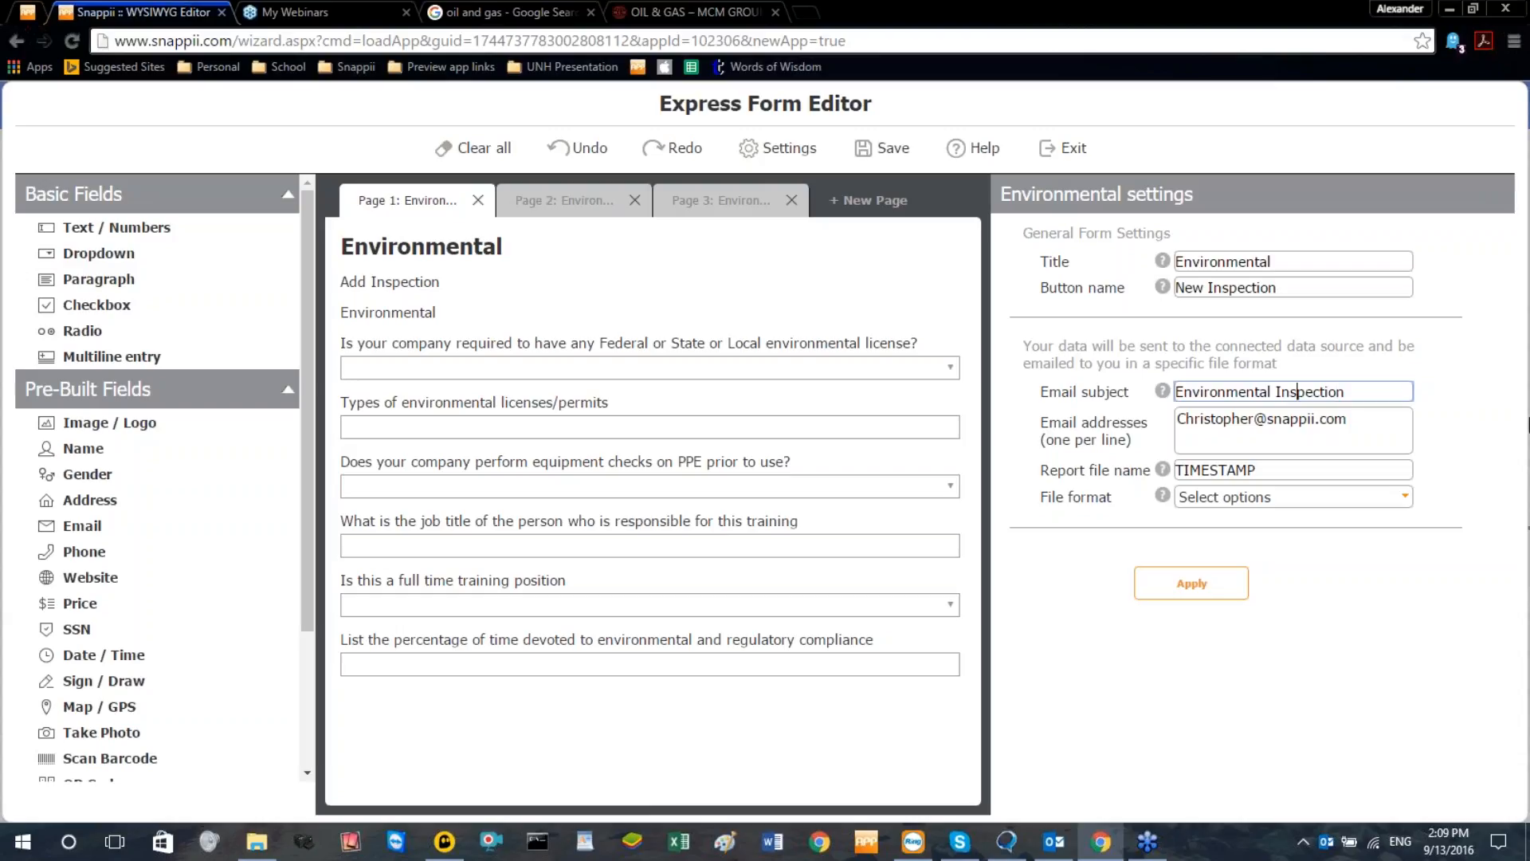
pyautogui.write('Completed')
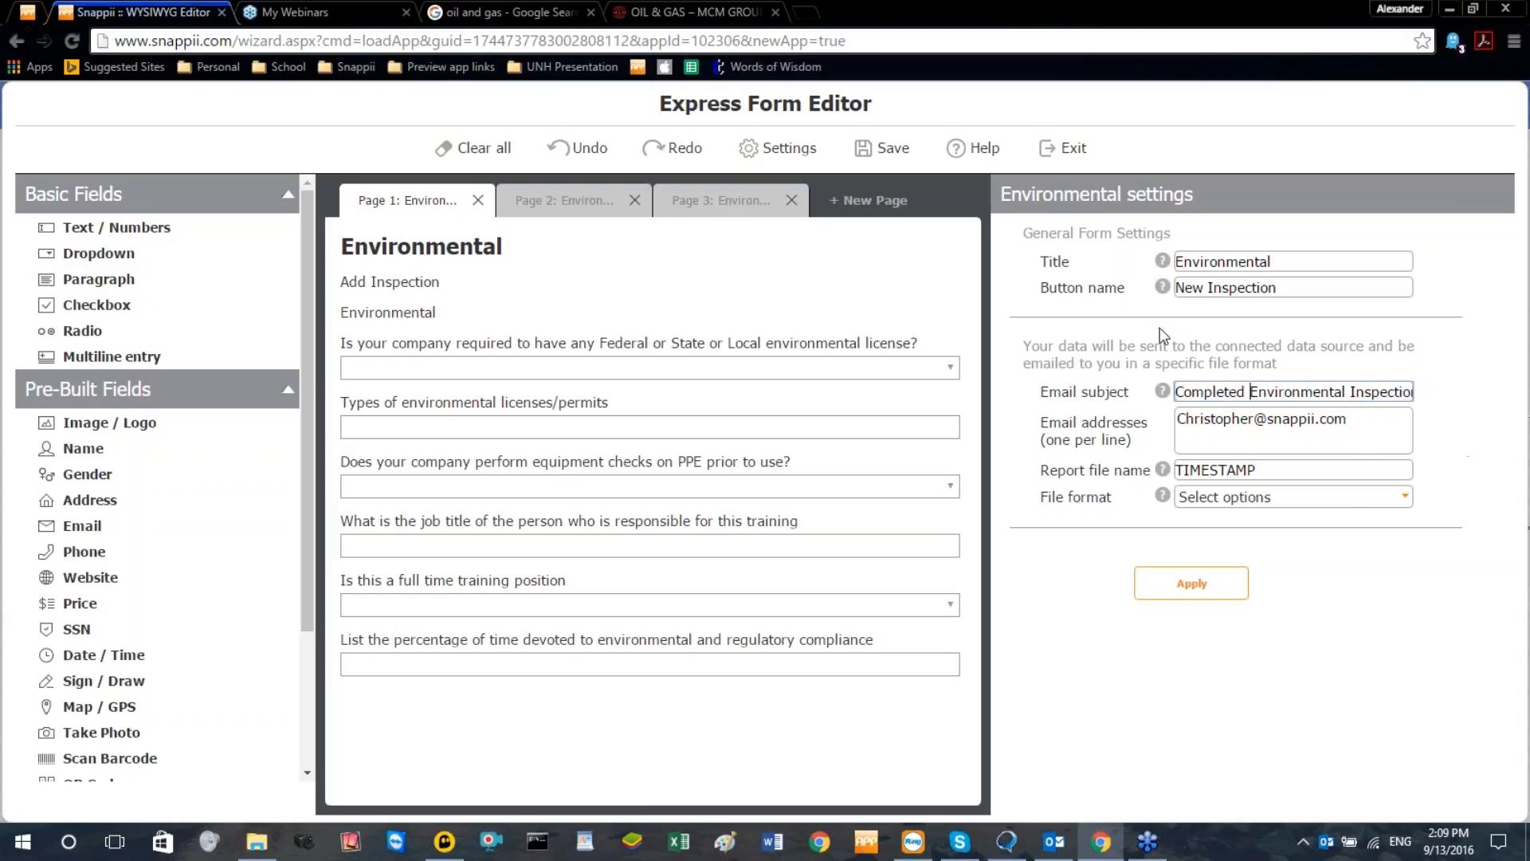
pyautogui.press('Tab')
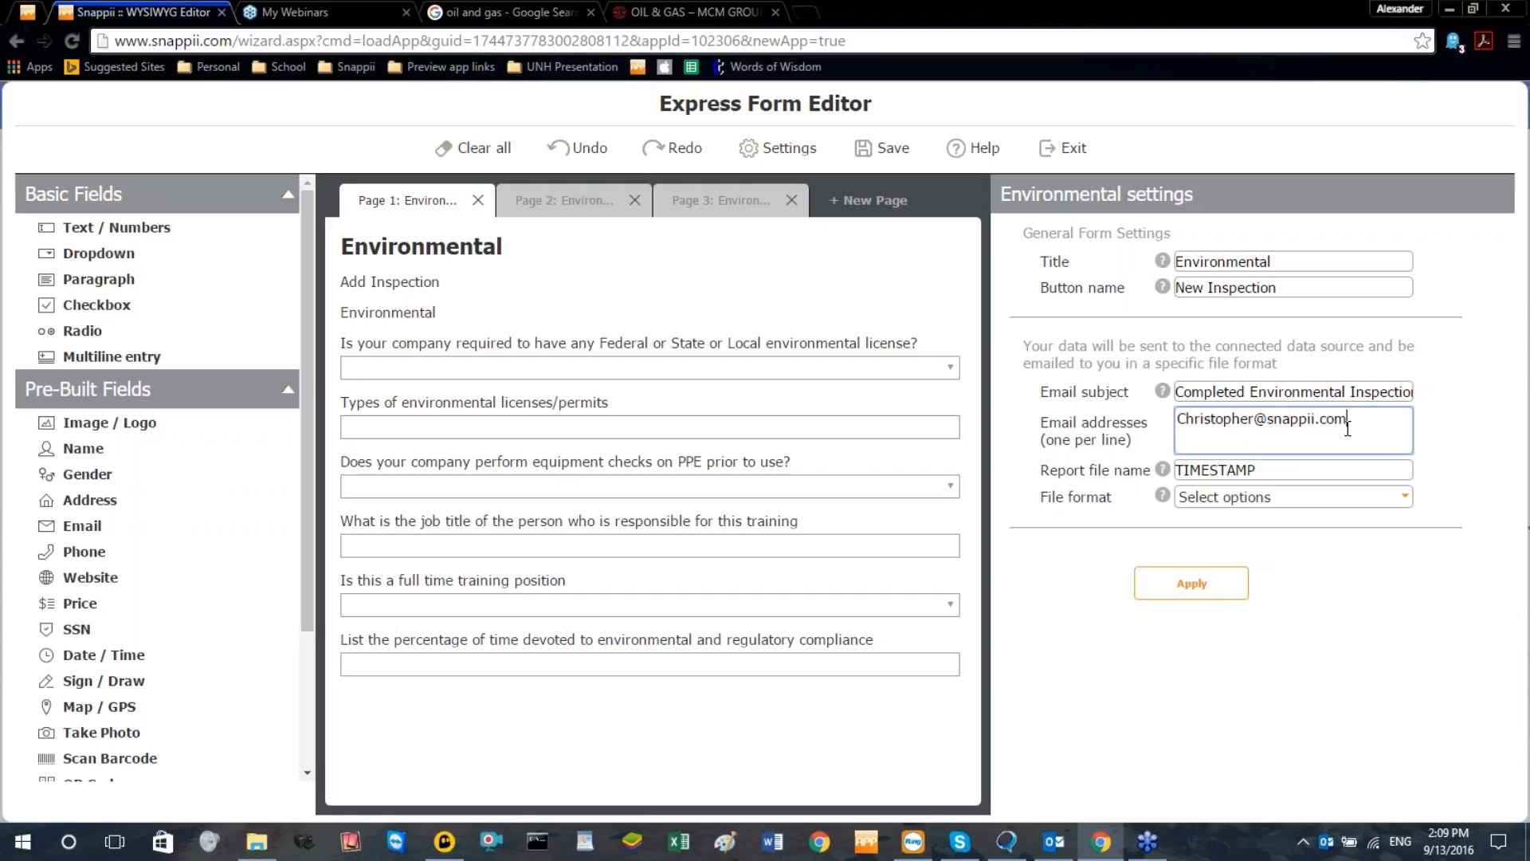
pyautogui.moveTo(1378, 422); pyautogui.dragTo(1145, 428)
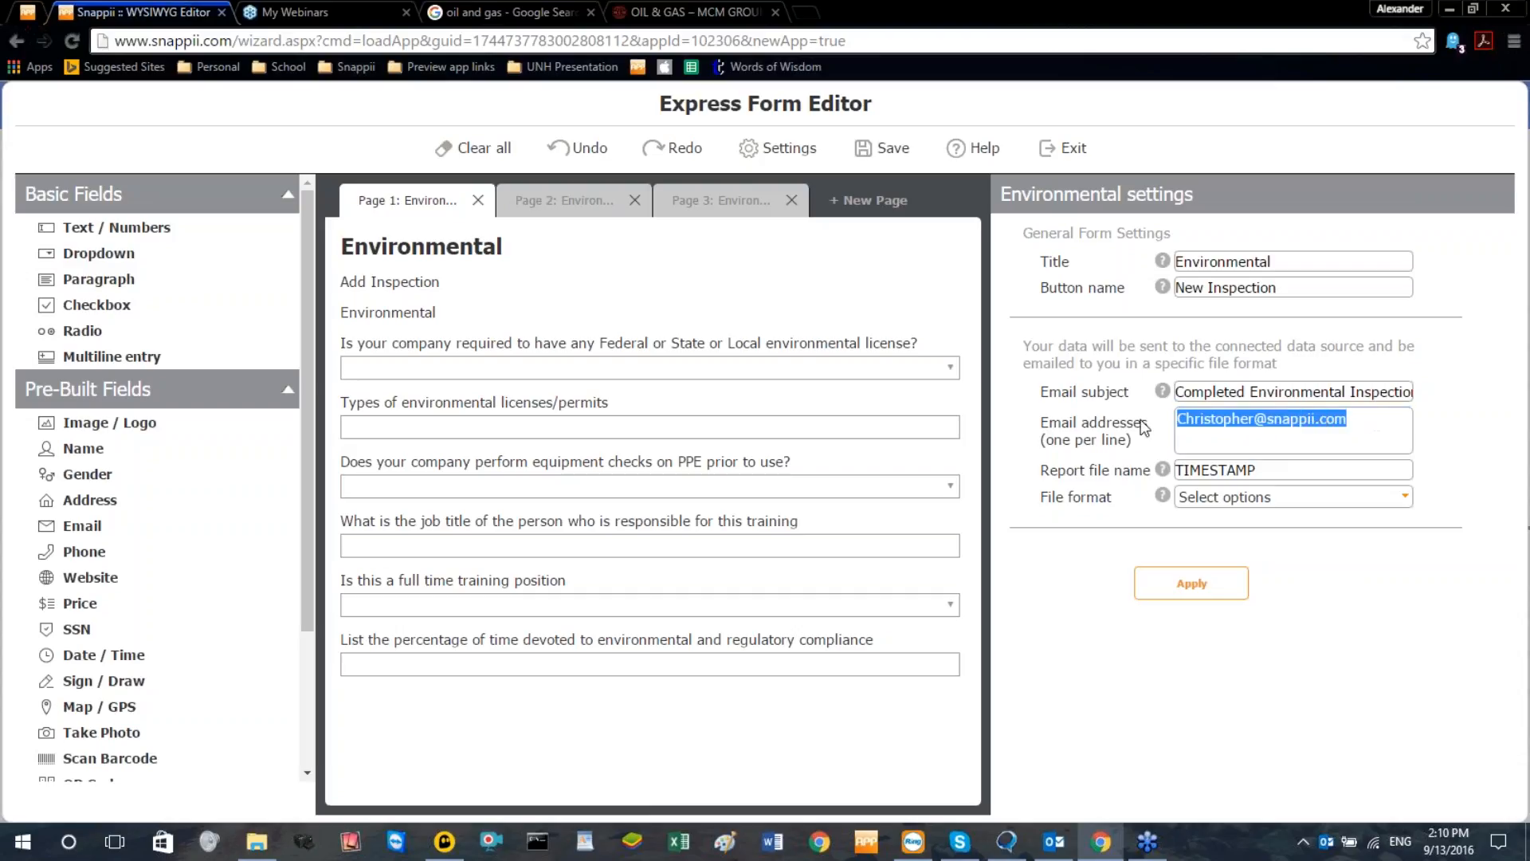
pyautogui.click(1214, 451)
pyautogui.moveTo(1184, 422); pyautogui.dragTo(1355, 421)
pyautogui.click(1384, 421)
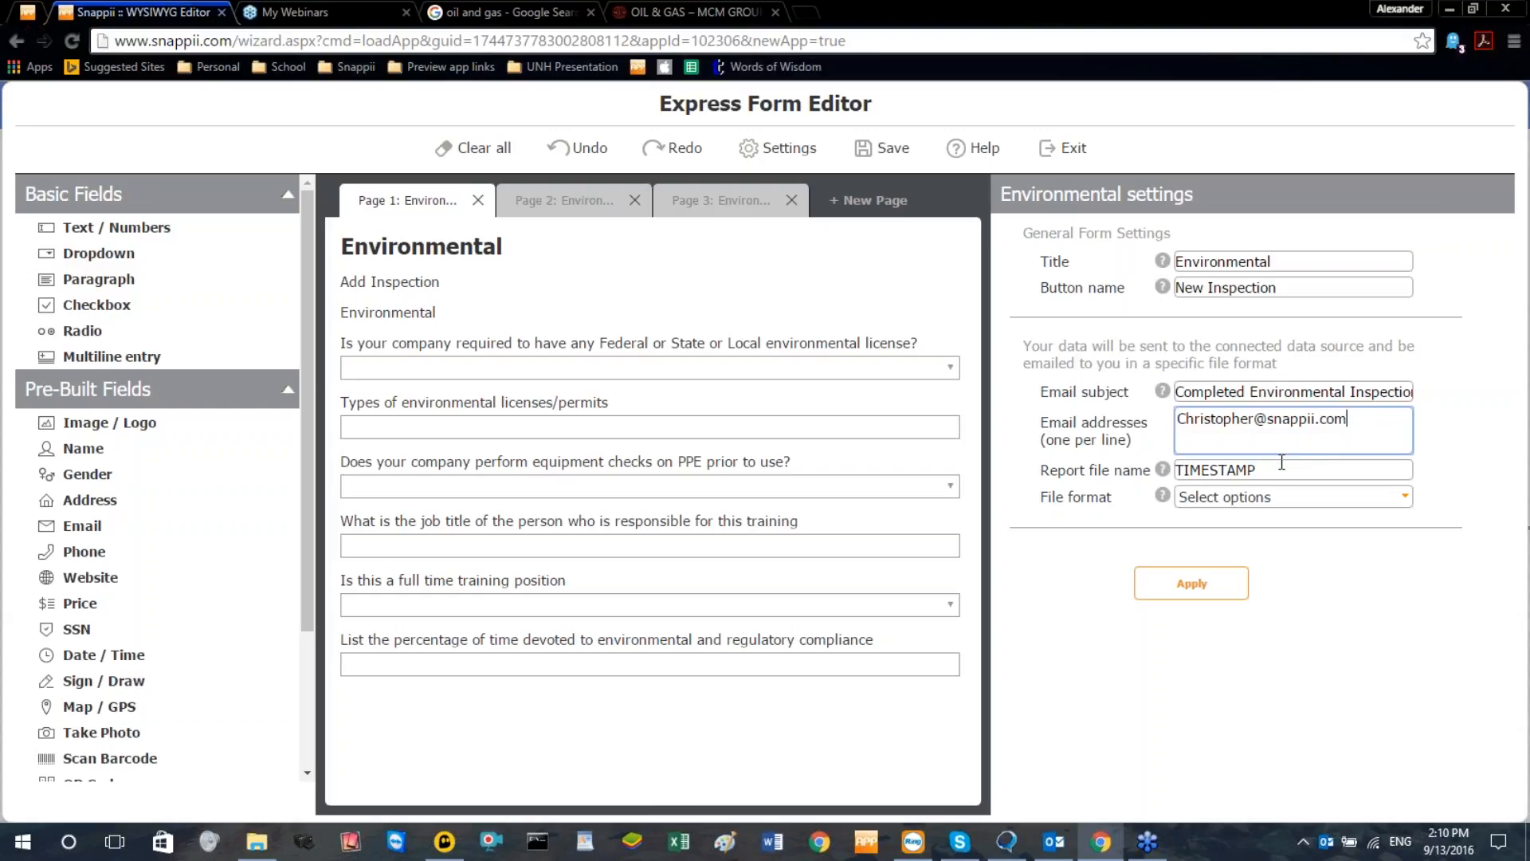
# Set the report file name to "USERNAME @ TIMESTAMP" and check the help on report naming variables
pyautogui.click(1257, 474)
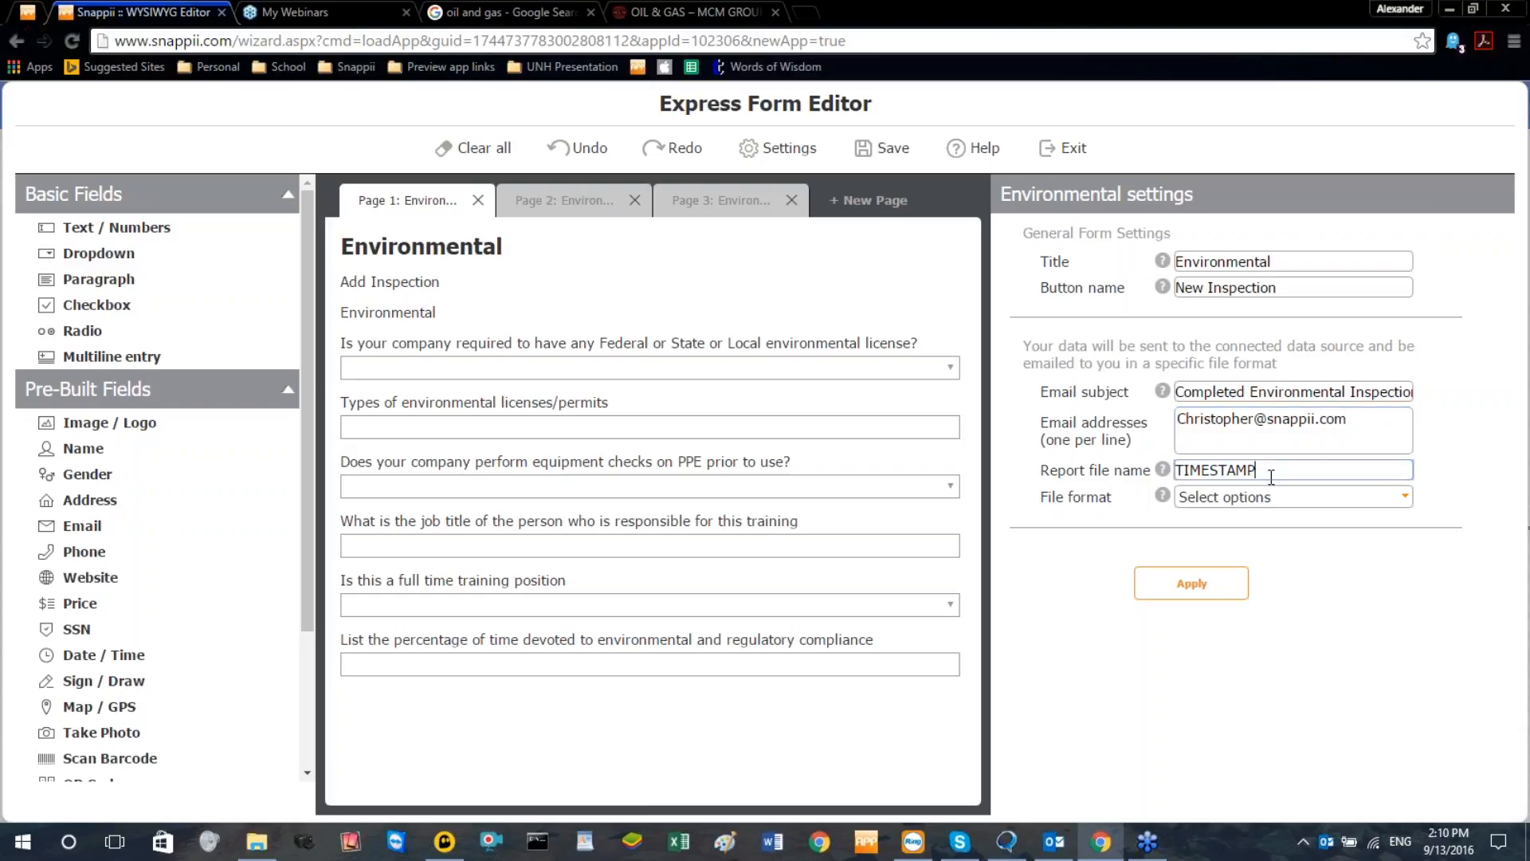
pyautogui.click(1177, 470)
pyautogui.write('USERNAME @')
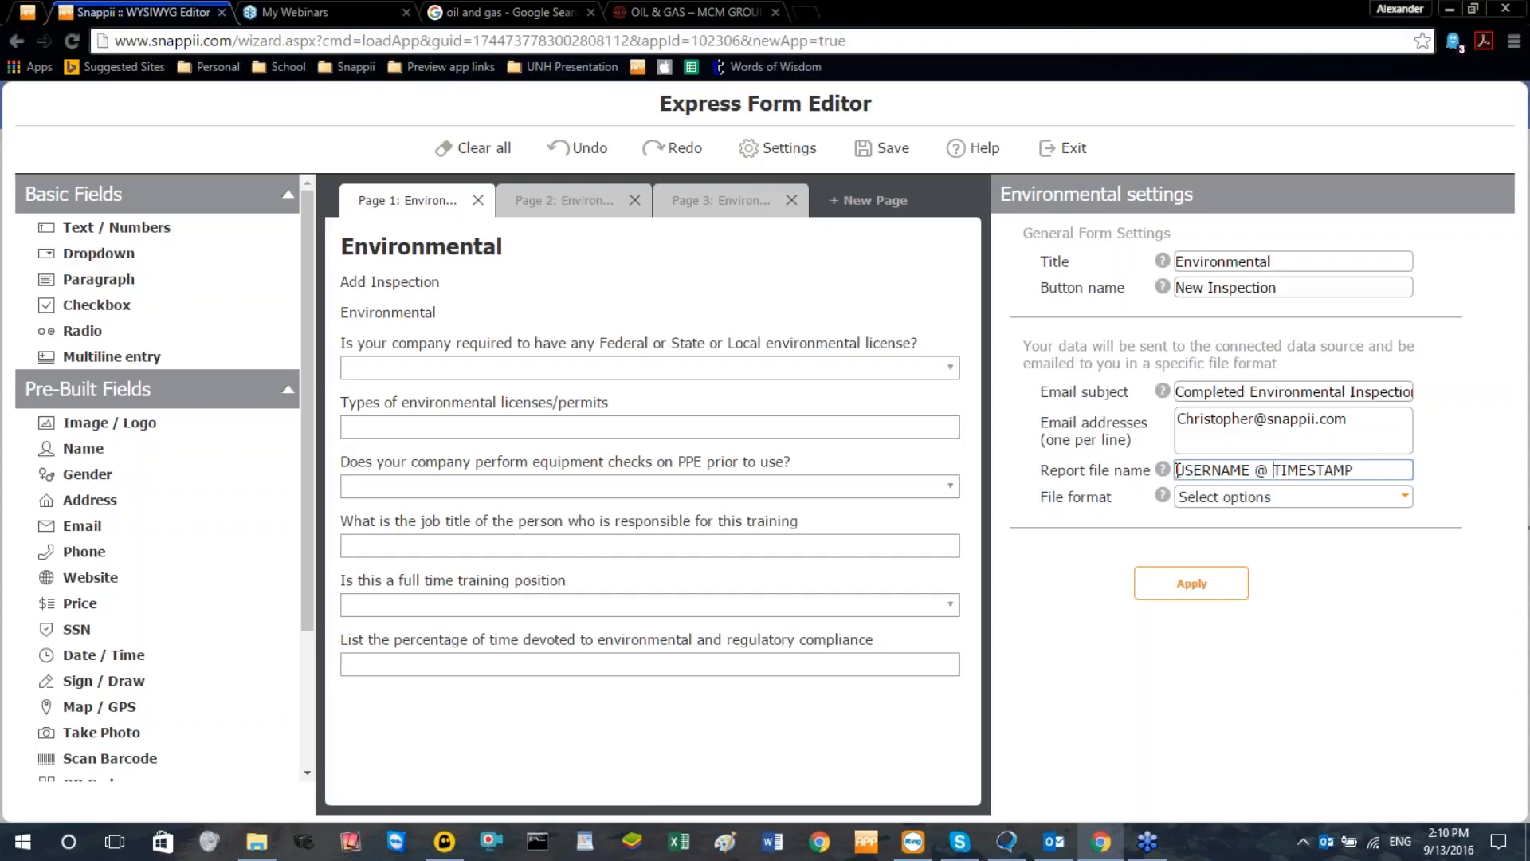
pyautogui.moveTo(1177, 470); pyautogui.dragTo(1372, 470)
pyautogui.click(1274, 470)
pyautogui.click(1163, 469)
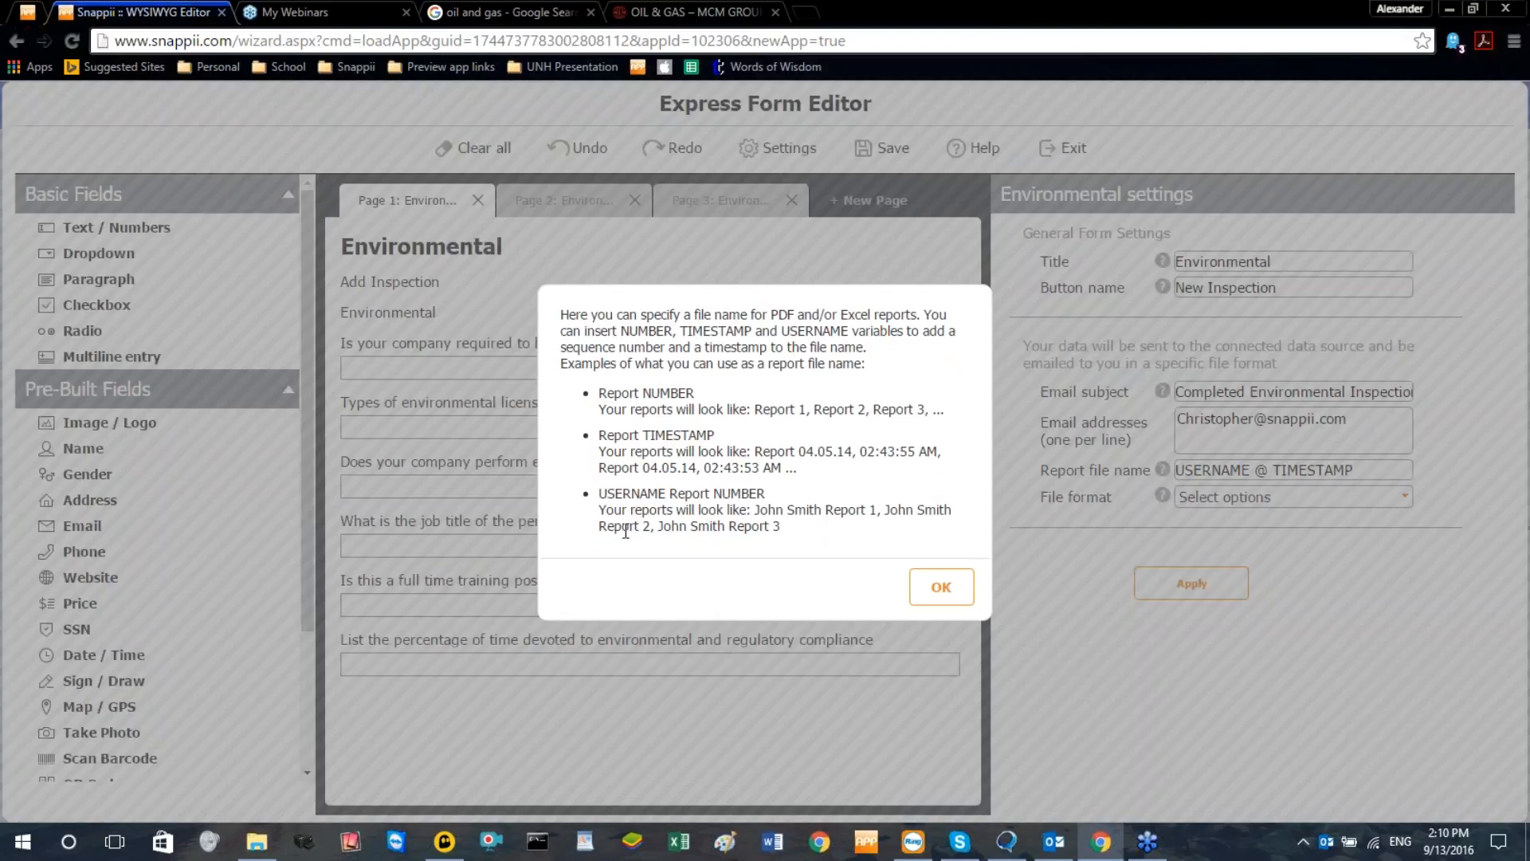
pyautogui.click(941, 587)
# Choose PDF as the file format of the emailed inspection report
pyautogui.click(1279, 502)
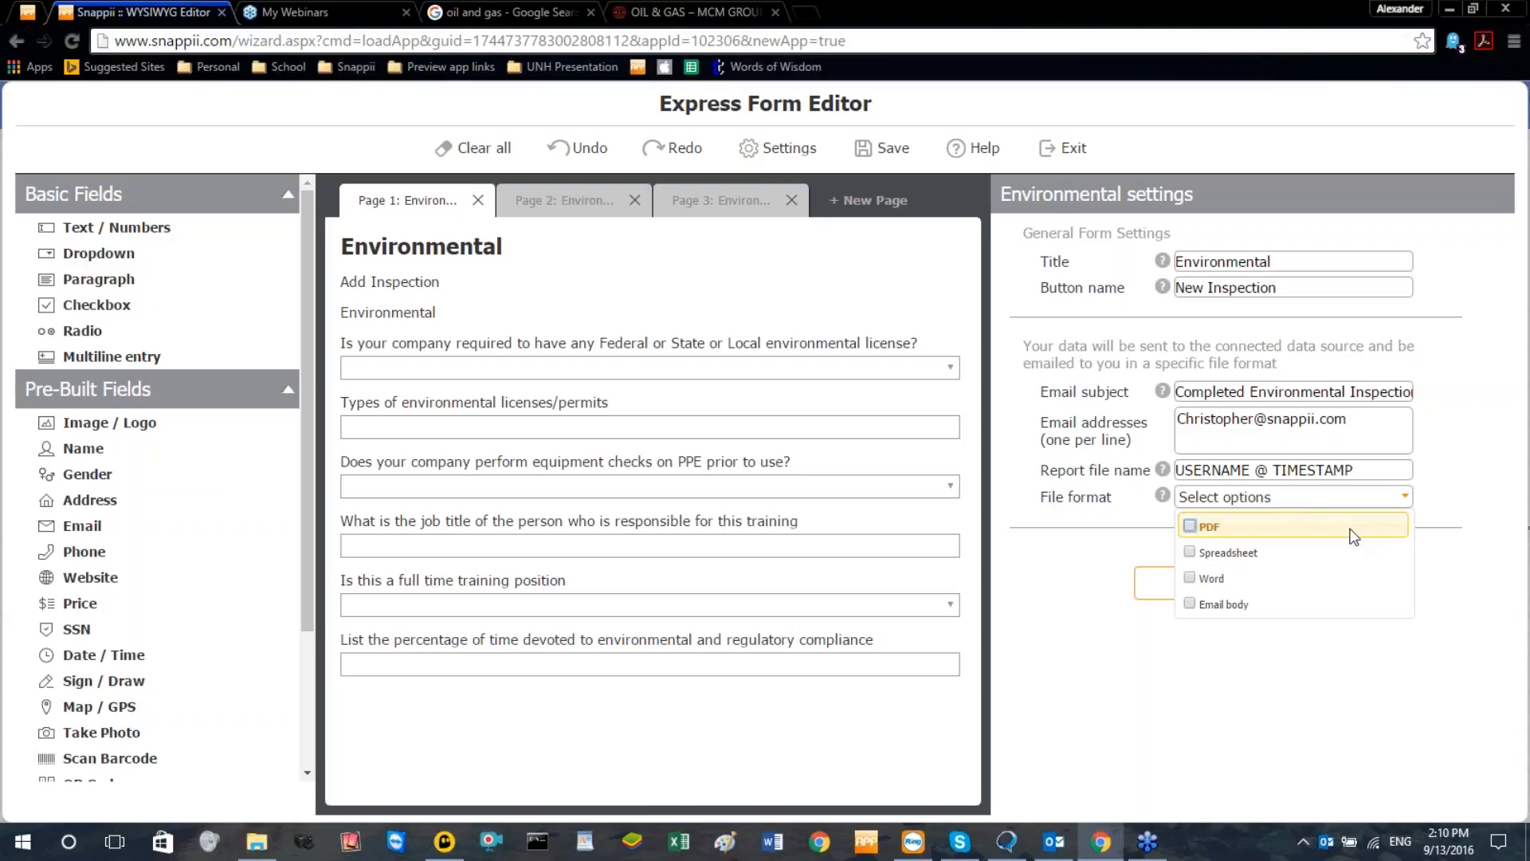
pyautogui.click(1194, 527)
pyautogui.click(1050, 543)
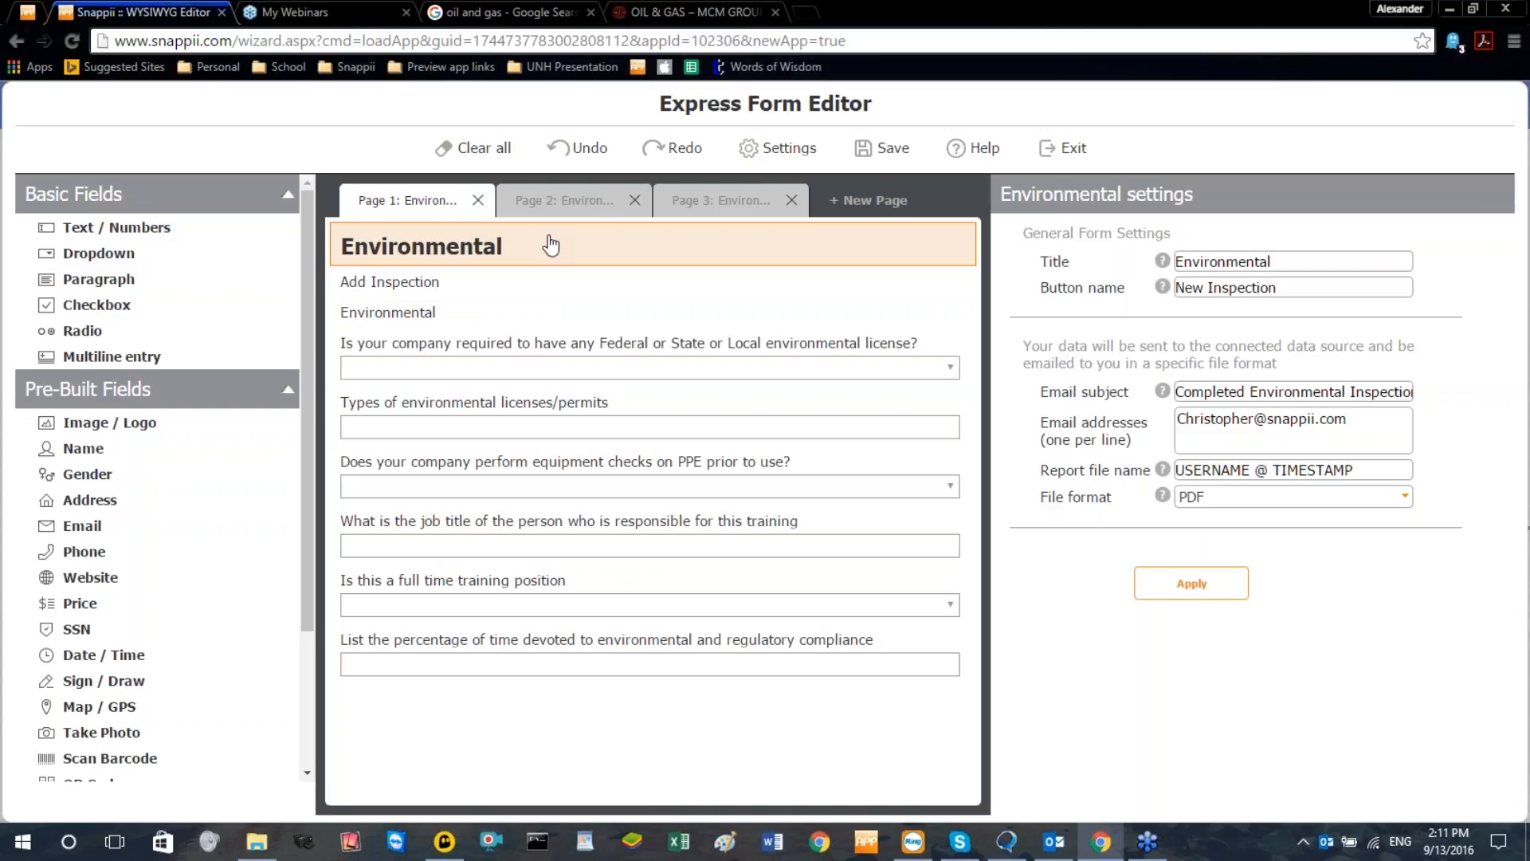
# Add a fourth page to the form and name it "Inspector Information"
pyautogui.click(863, 211)
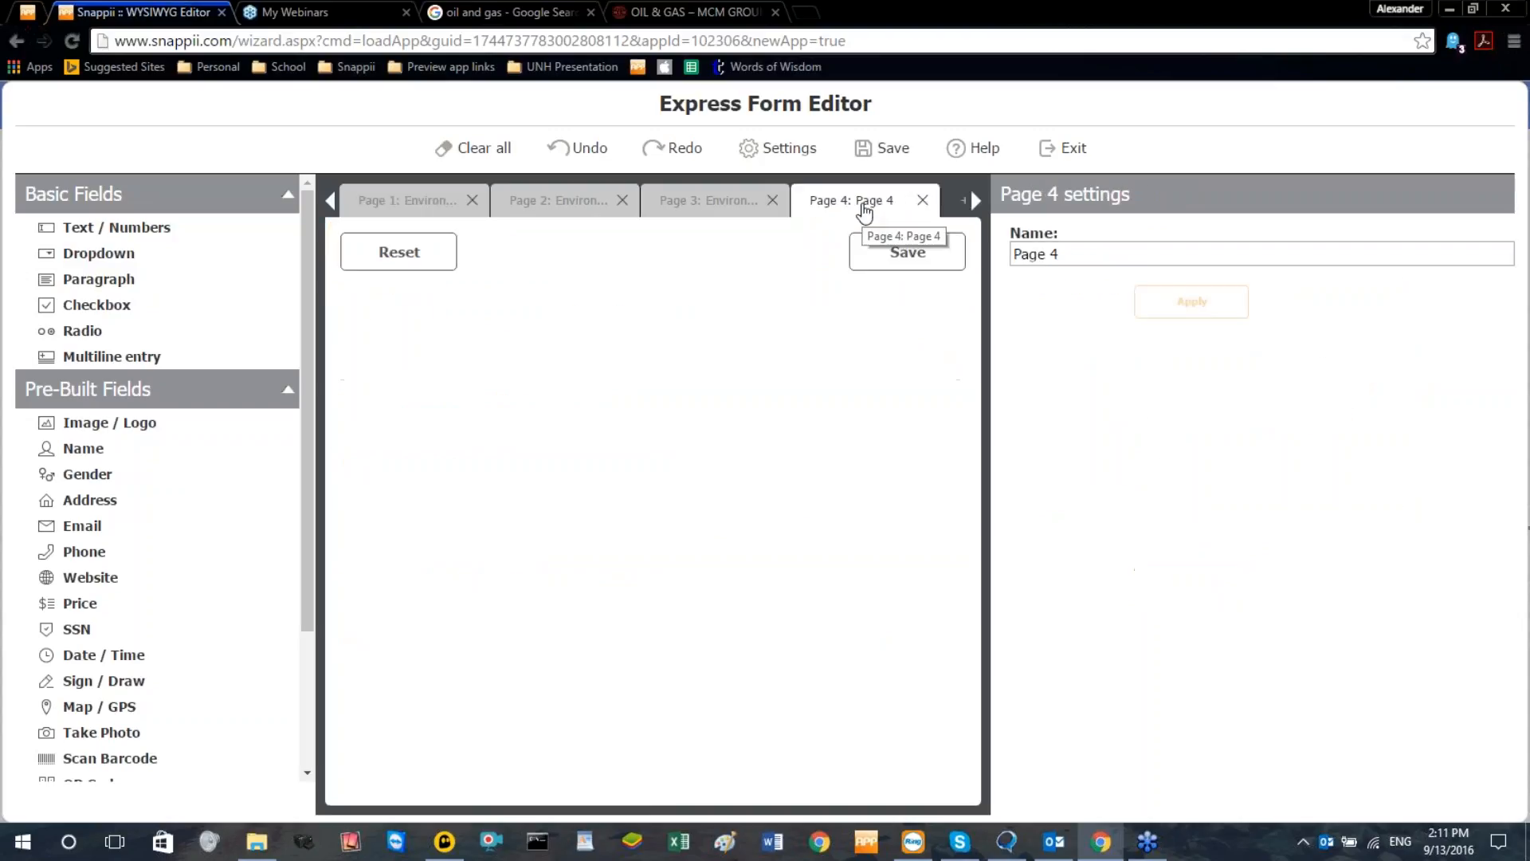
pyautogui.click(1086, 257)
pyautogui.write('Inpu')
pyautogui.press('BackSpace')
pyautogui.press('BackSpace')
pyautogui.write('spector Information')
pyautogui.click(1239, 302)
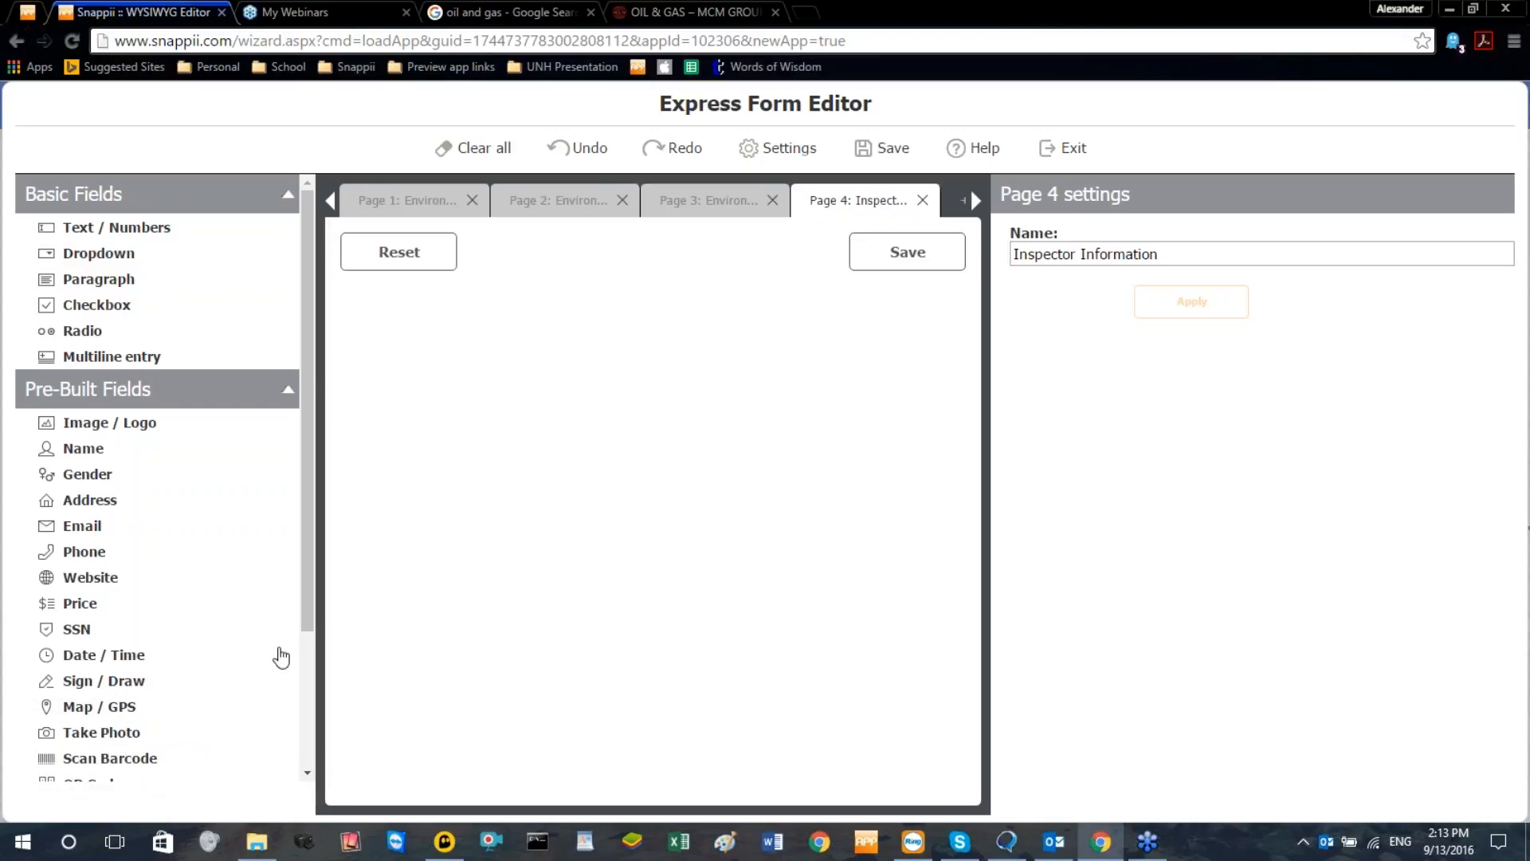
# Add a pre-built Name field to the Inspector Information page and title it "Inspector Name"
pyautogui.scroll(-2, 275, 654)
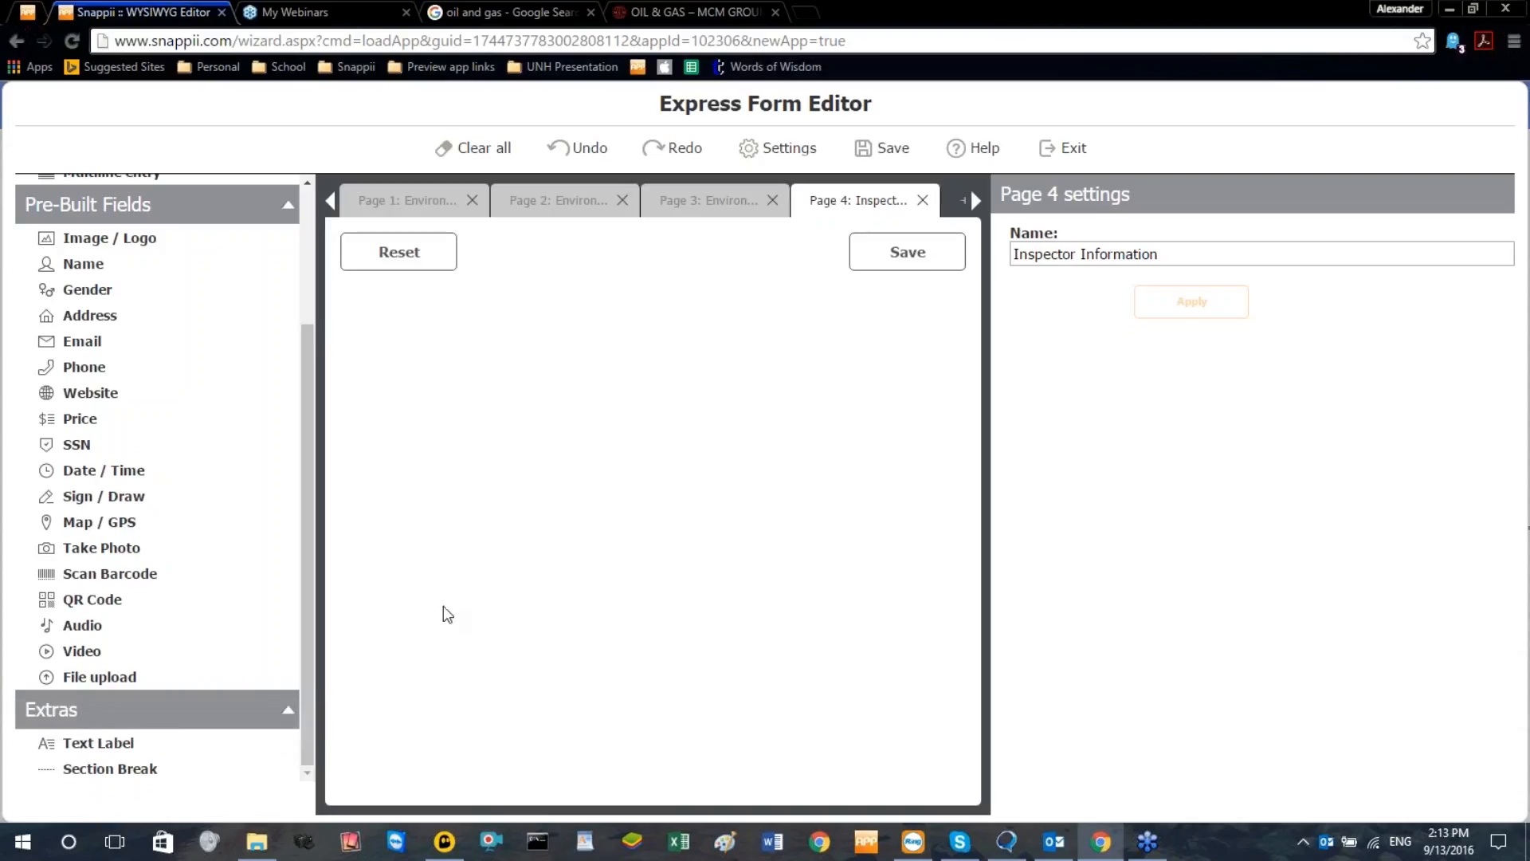
pyautogui.scroll(1, 267, 613)
pyautogui.scroll(2, 267, 614)
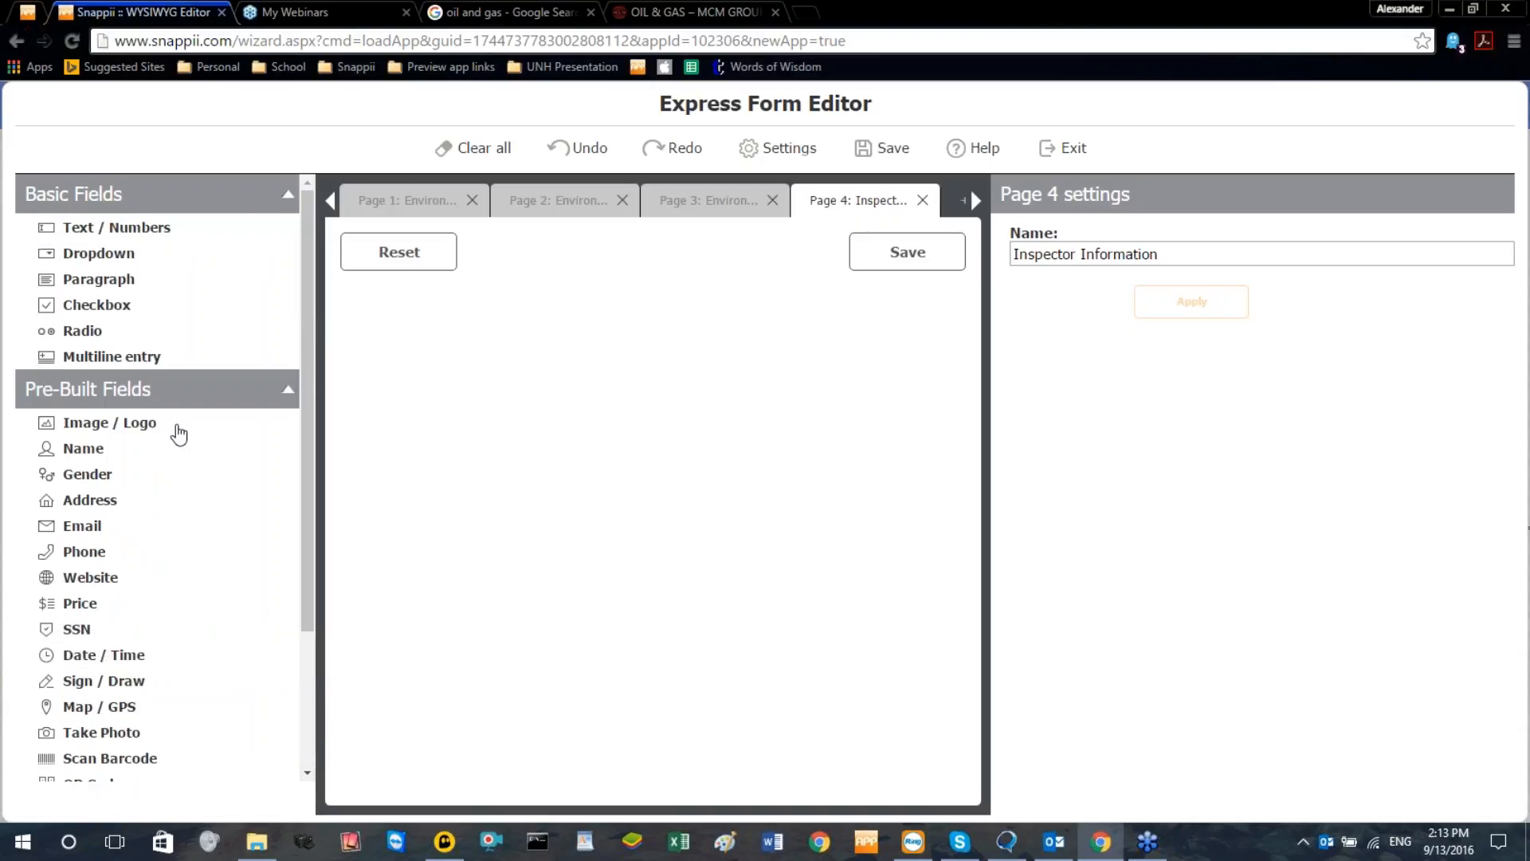
pyautogui.moveTo(98, 451); pyautogui.dragTo(530, 473)
pyautogui.doubleClick(1163, 231)
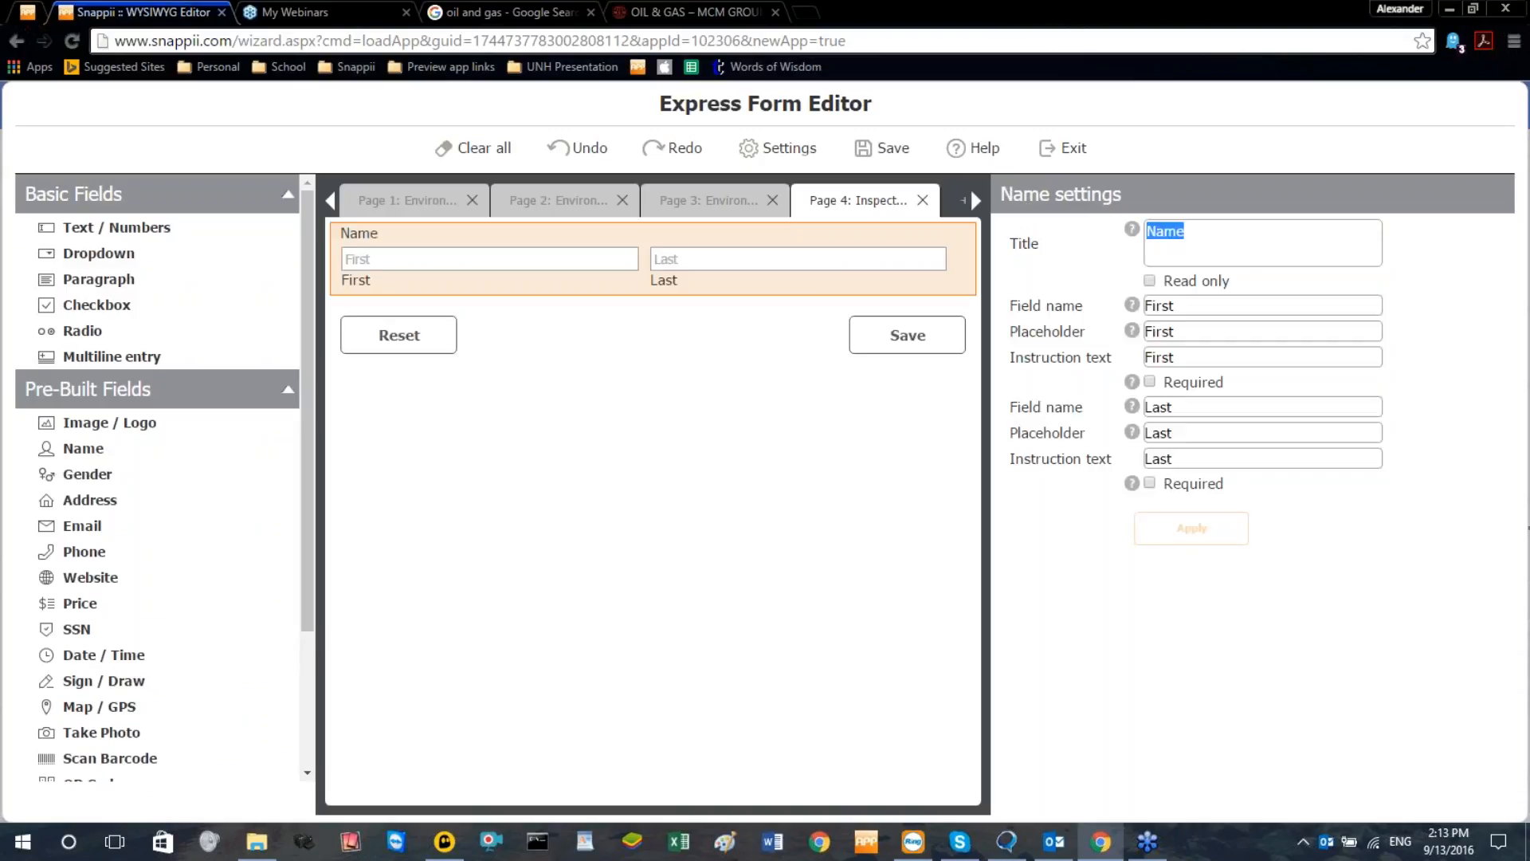
pyautogui.write('Insp')
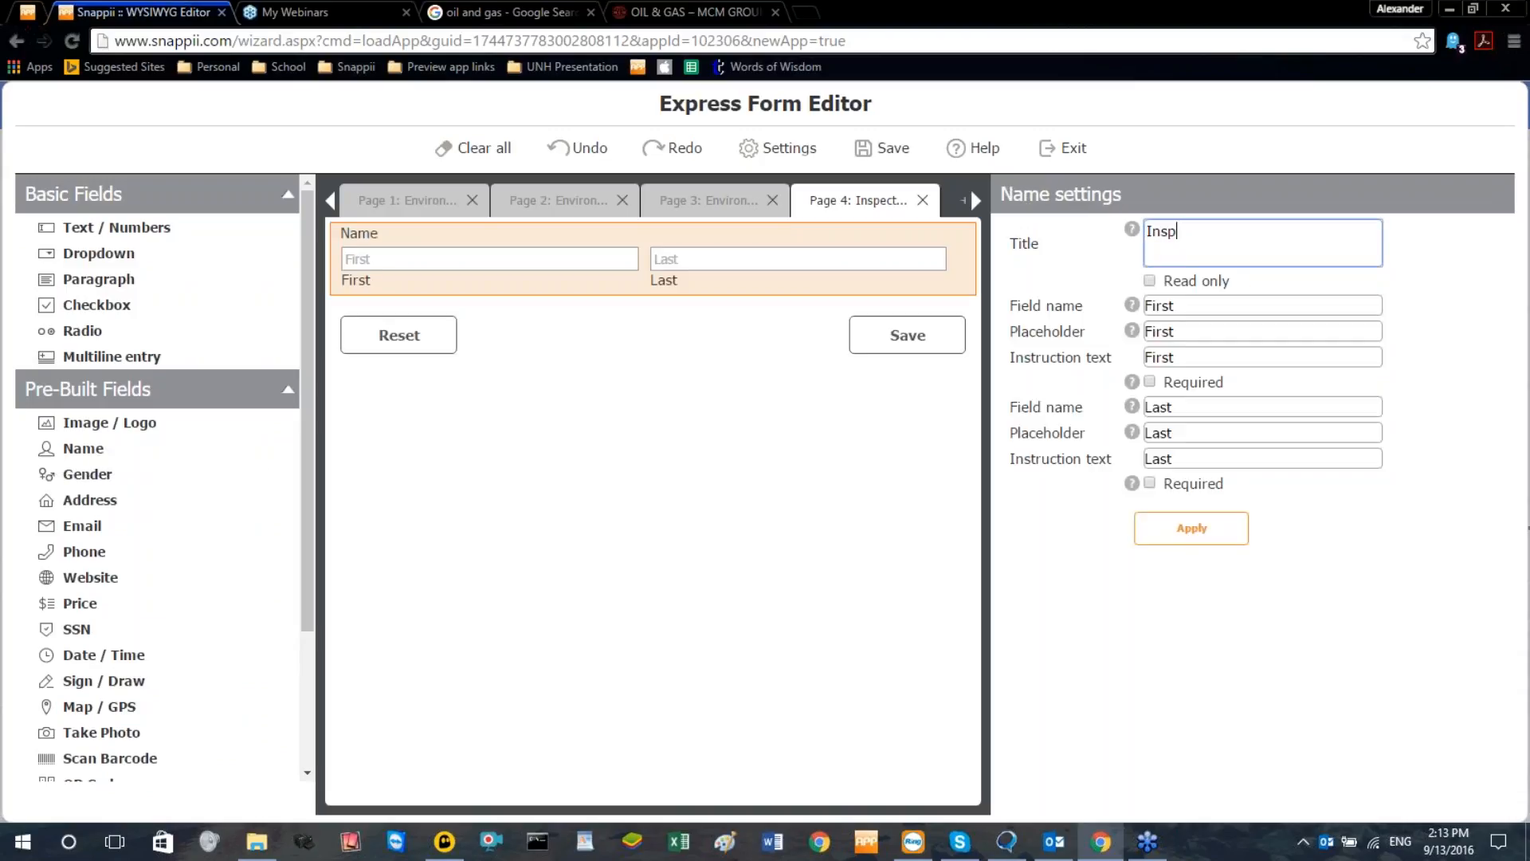
pyautogui.write('rctor Name')
pyautogui.click(1084, 263)
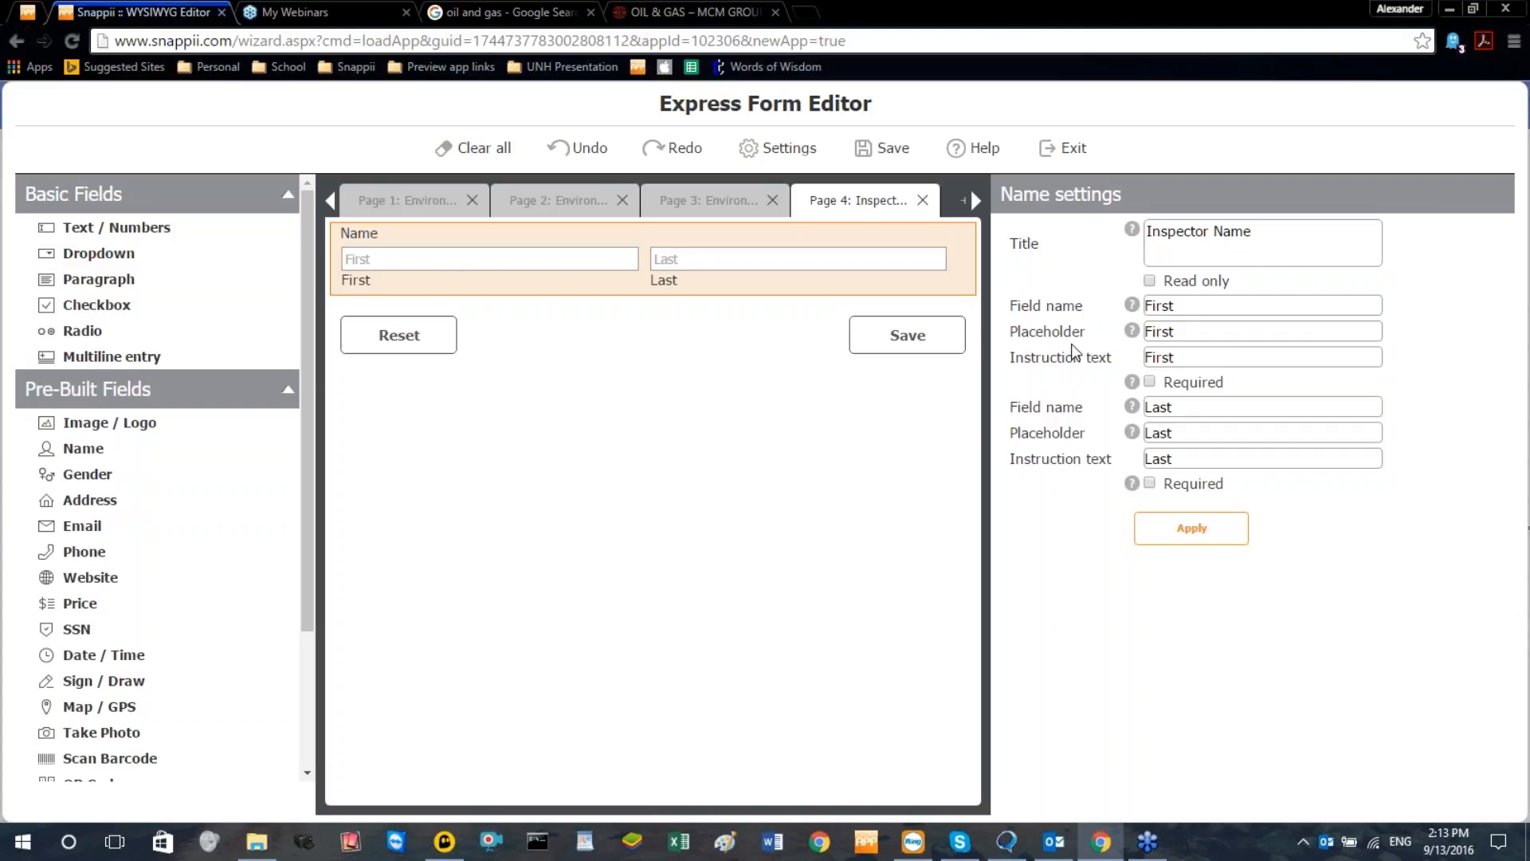
# Change the field name of the first-name box to "Inspector First Name"
pyautogui.click(1144, 308)
pyautogui.write('Inspecr')
pyautogui.press('BackSpace')
pyautogui.write('tor')
pyautogui.press('BackSpace')
pyautogui.press('End')
pyautogui.write('Name')
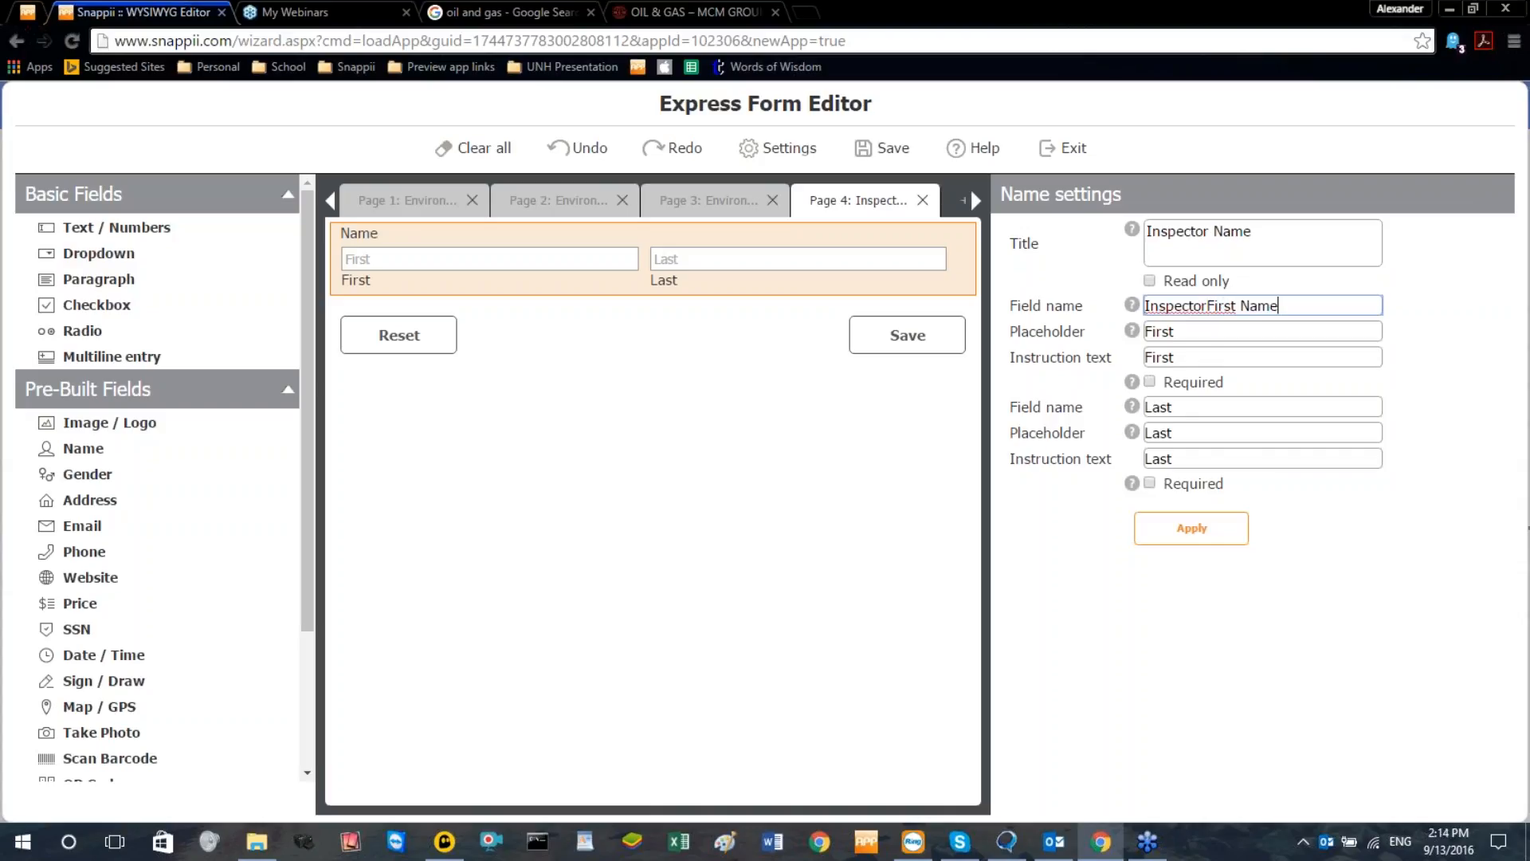
pyautogui.click(1210, 305)
# Change the field name of the last-name box to "Inspector Last Name", reusing the word "Inspector"
pyautogui.moveTo(1212, 305); pyautogui.dragTo(1106, 298)
pyautogui.hotkey('ctrl', 'c')
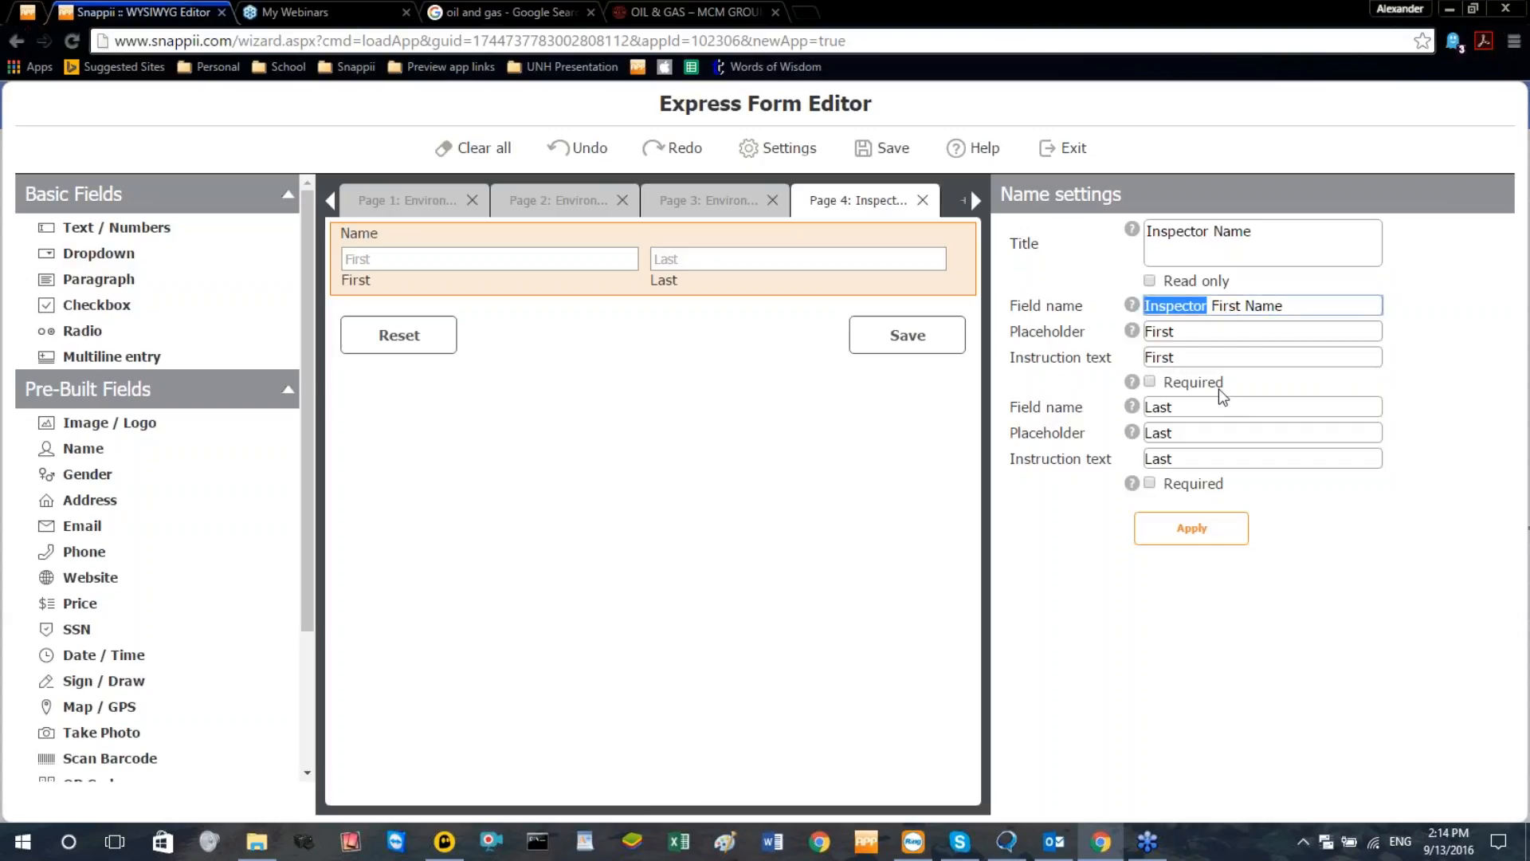
pyautogui.click(1148, 407)
pyautogui.hotkey('ctrl', 'v')
pyautogui.click(1268, 405)
pyautogui.write('name')
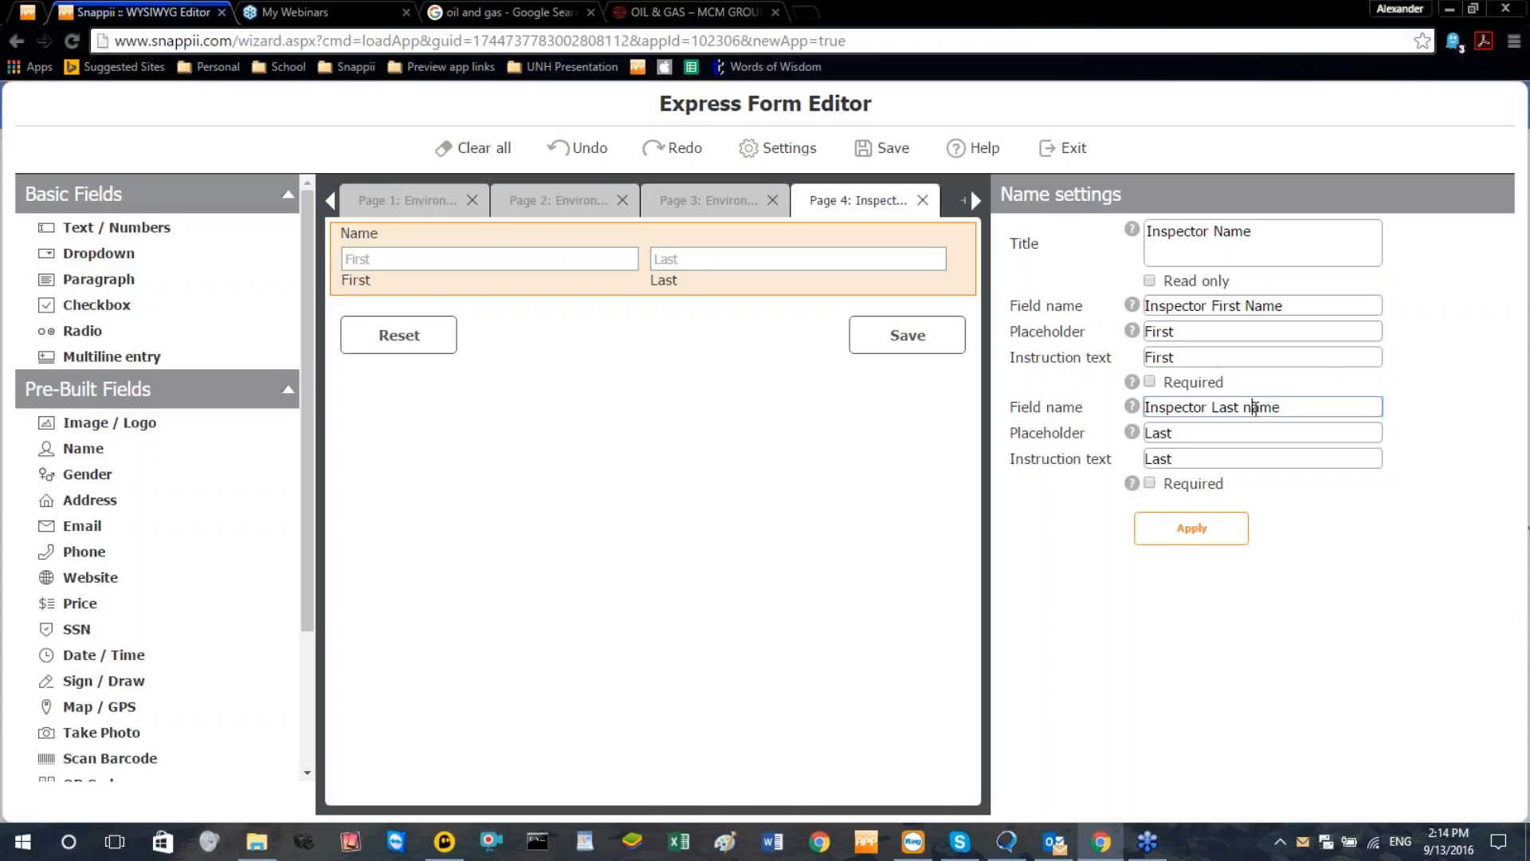
pyautogui.press('BackSpace')
pyautogui.write('N')
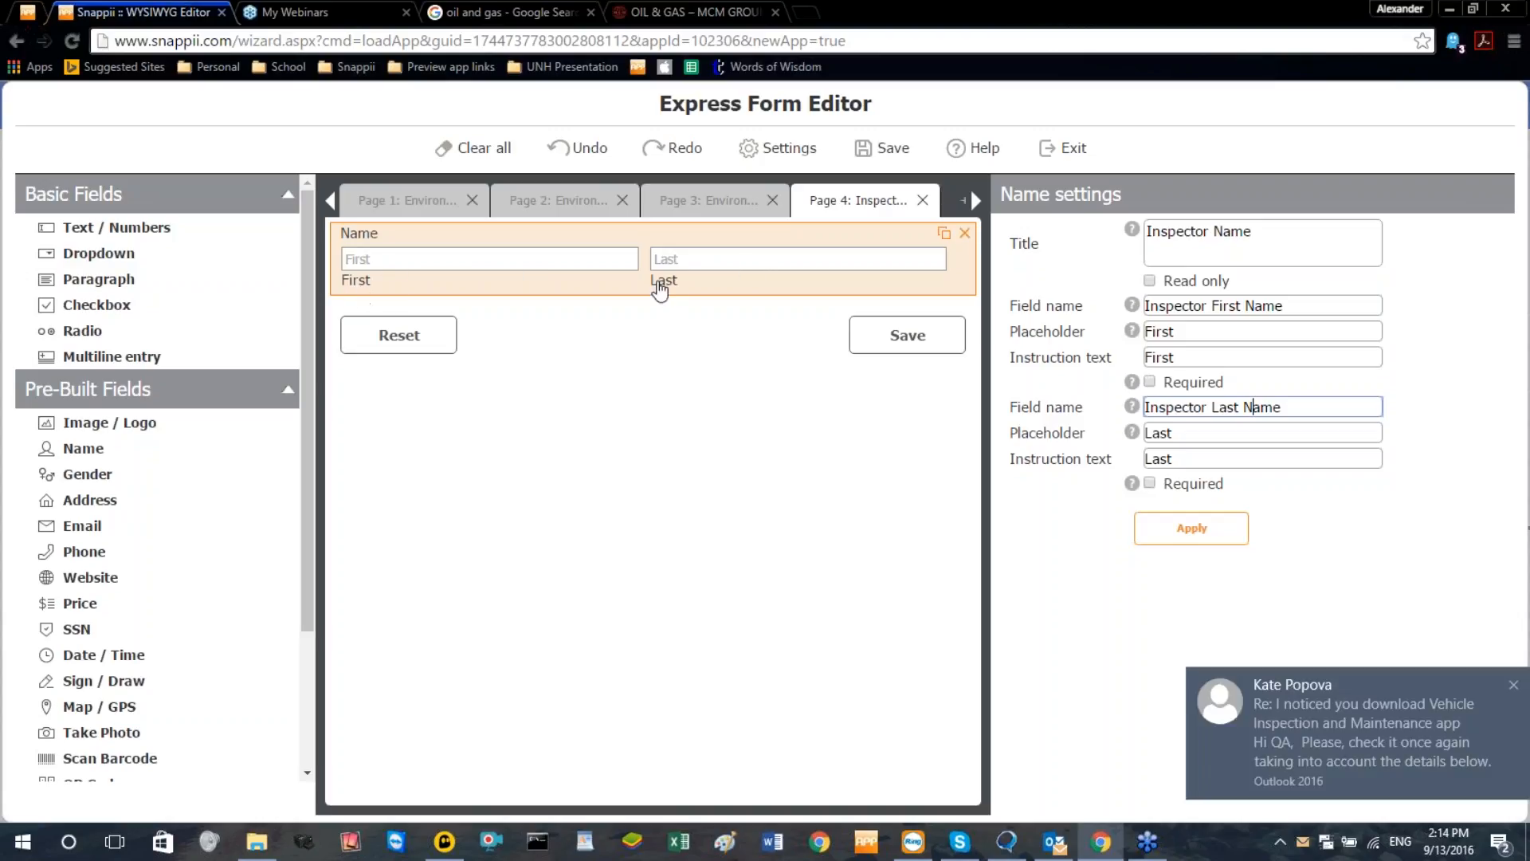
# Clear the instruction text of both the first-name and last-name boxes and apply the Inspector Name settings
pyautogui.doubleClick(1197, 457)
pyautogui.press('BackSpace')
pyautogui.doubleClick(1163, 357)
pyautogui.press('BackSpace')
pyautogui.click(1175, 532)
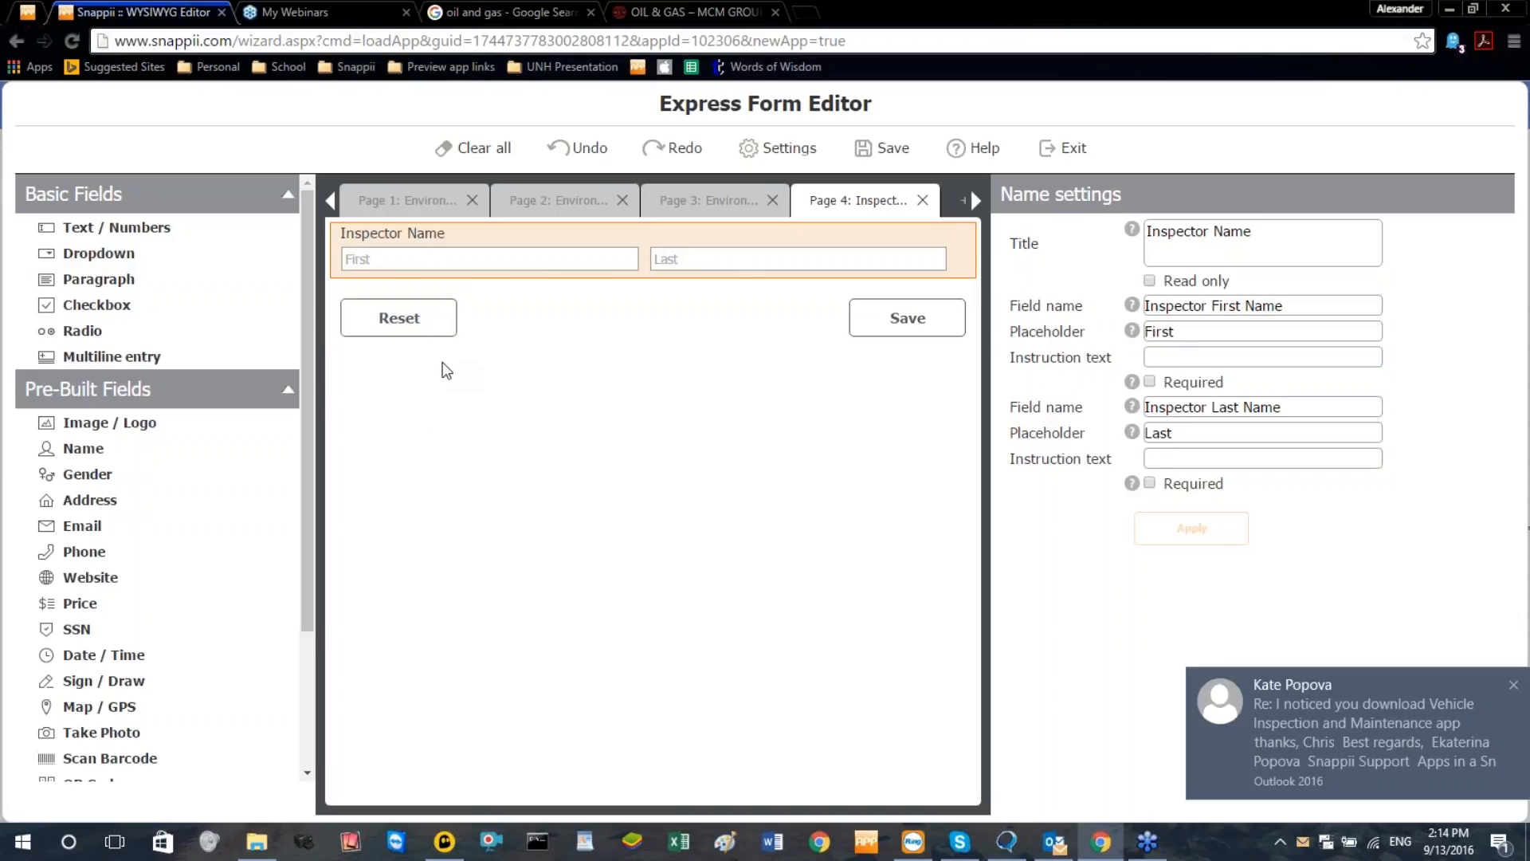
# Add a text field below the Inspector Name field and title it "Inspector Badge Number"
pyautogui.moveTo(112, 230); pyautogui.dragTo(560, 318)
pyautogui.tripleClick(1228, 250)
pyautogui.write('Insp')
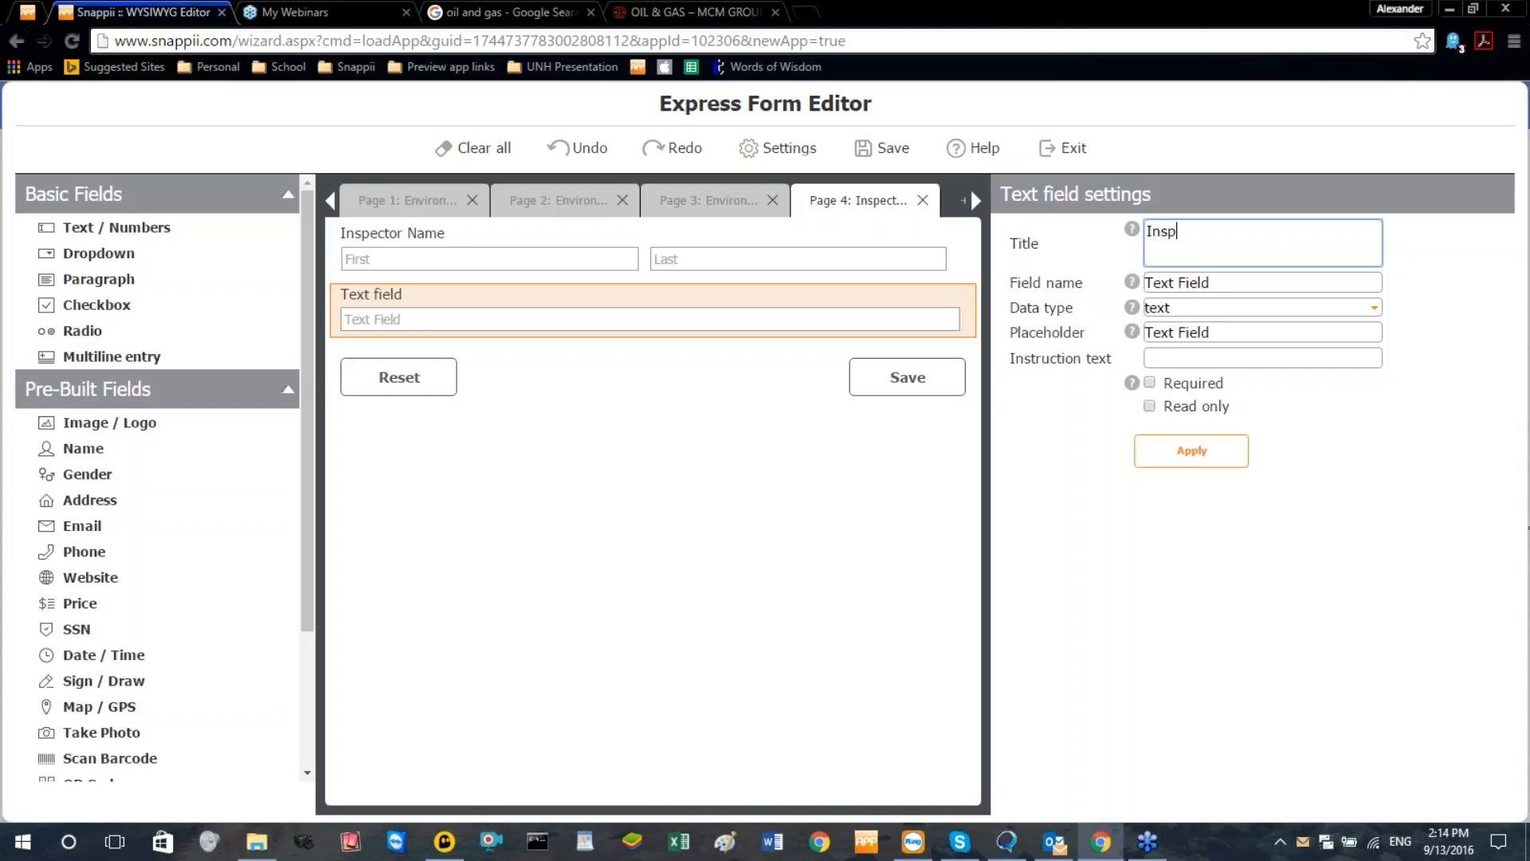
pyautogui.write('ector Badge Number')
# Reuse the title "Inspector Badge Number" as the text field's field name, clear its placeholder and apply the settings
pyautogui.moveTo(1320, 232); pyautogui.dragTo(1146, 230)
pyautogui.hotkey('ctrl', 'c')
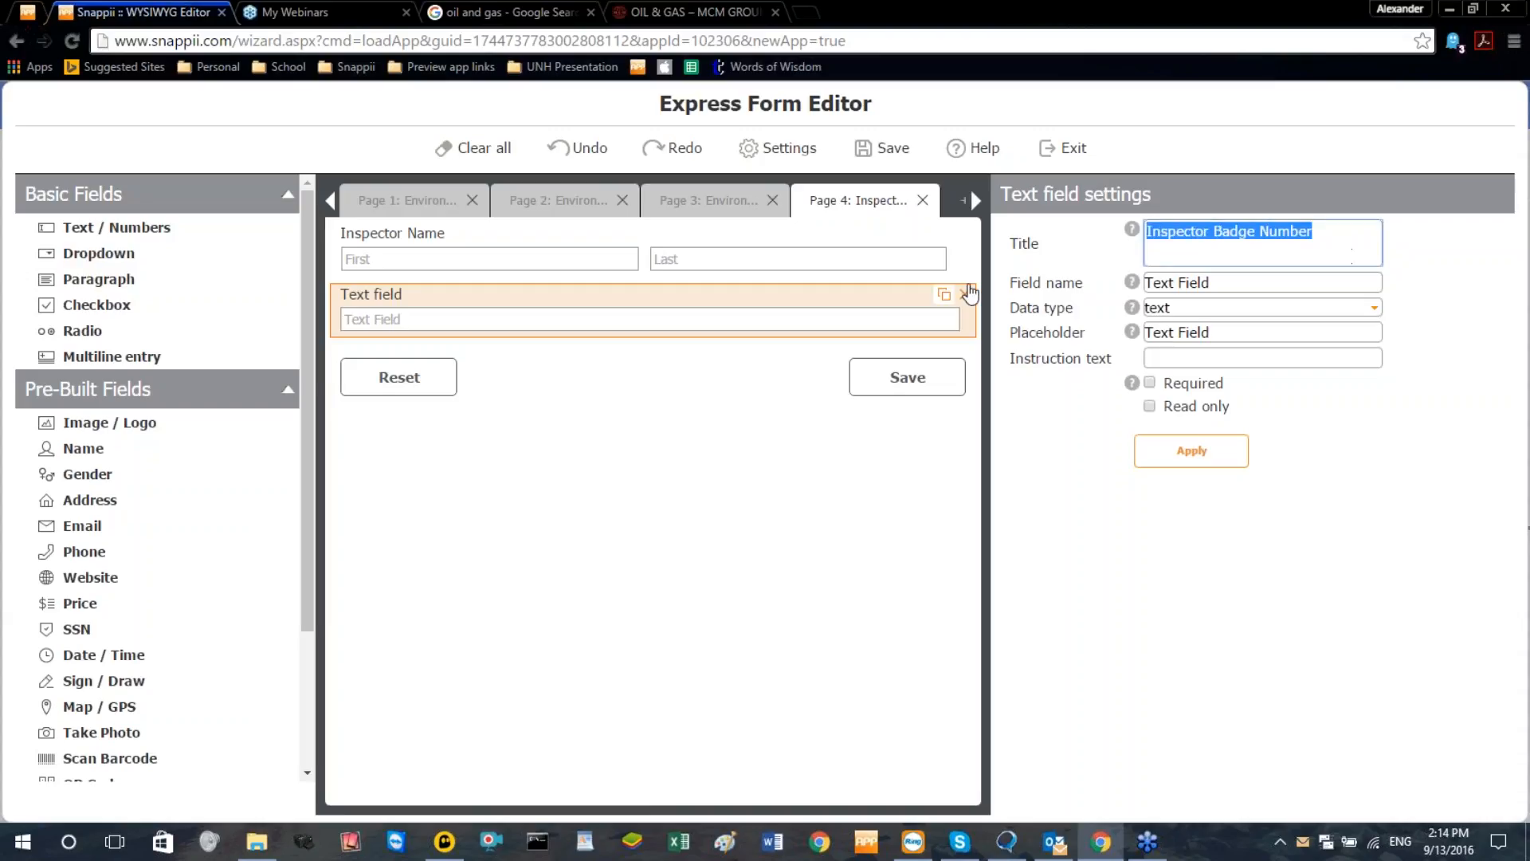
pyautogui.tripleClick(1243, 284)
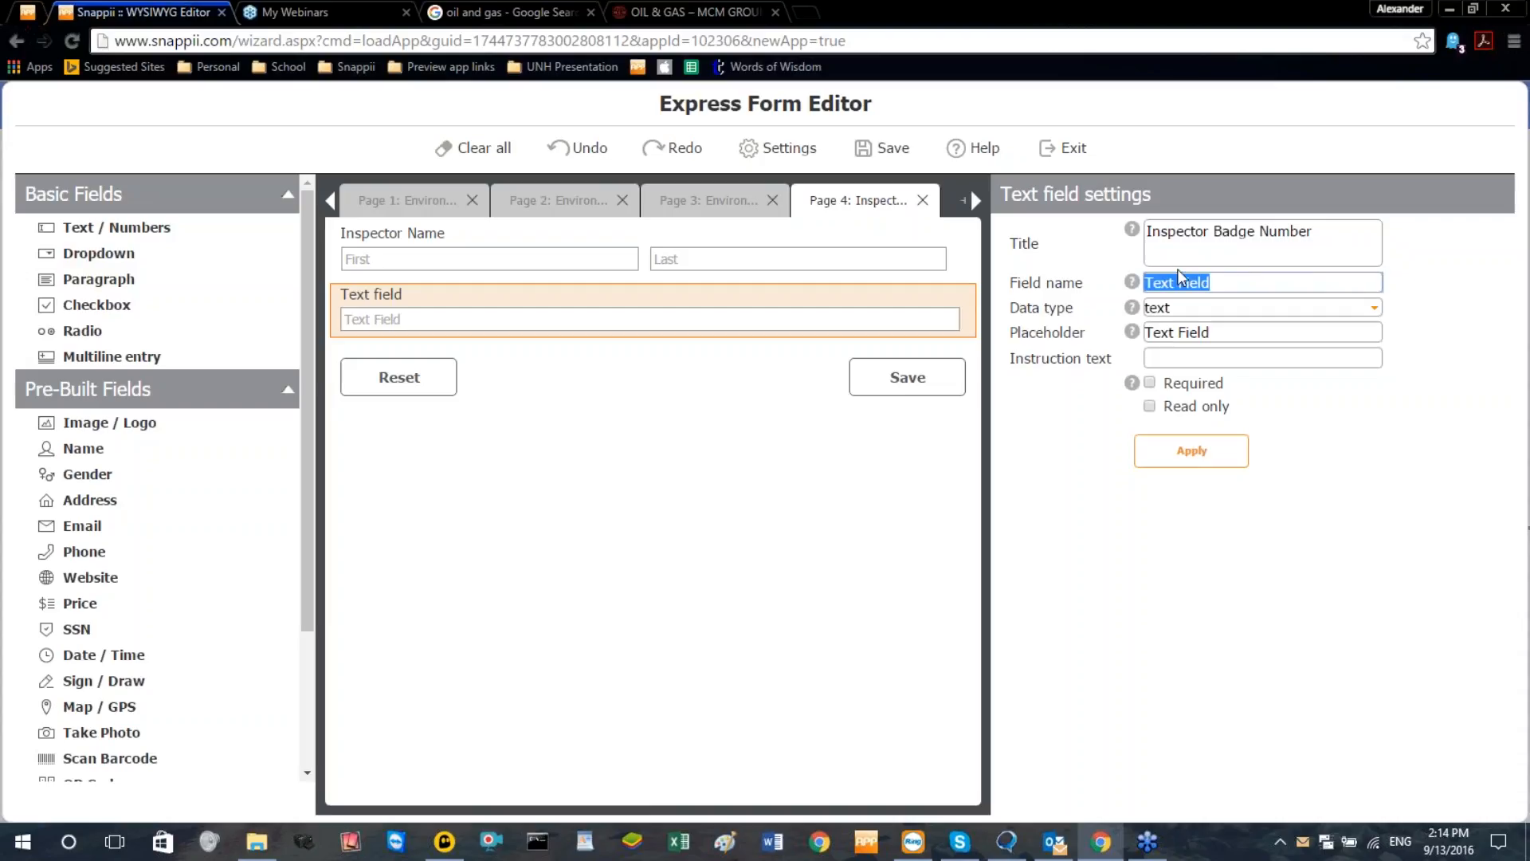
pyautogui.hotkey('ctrl', 'v')
pyautogui.click(1329, 252)
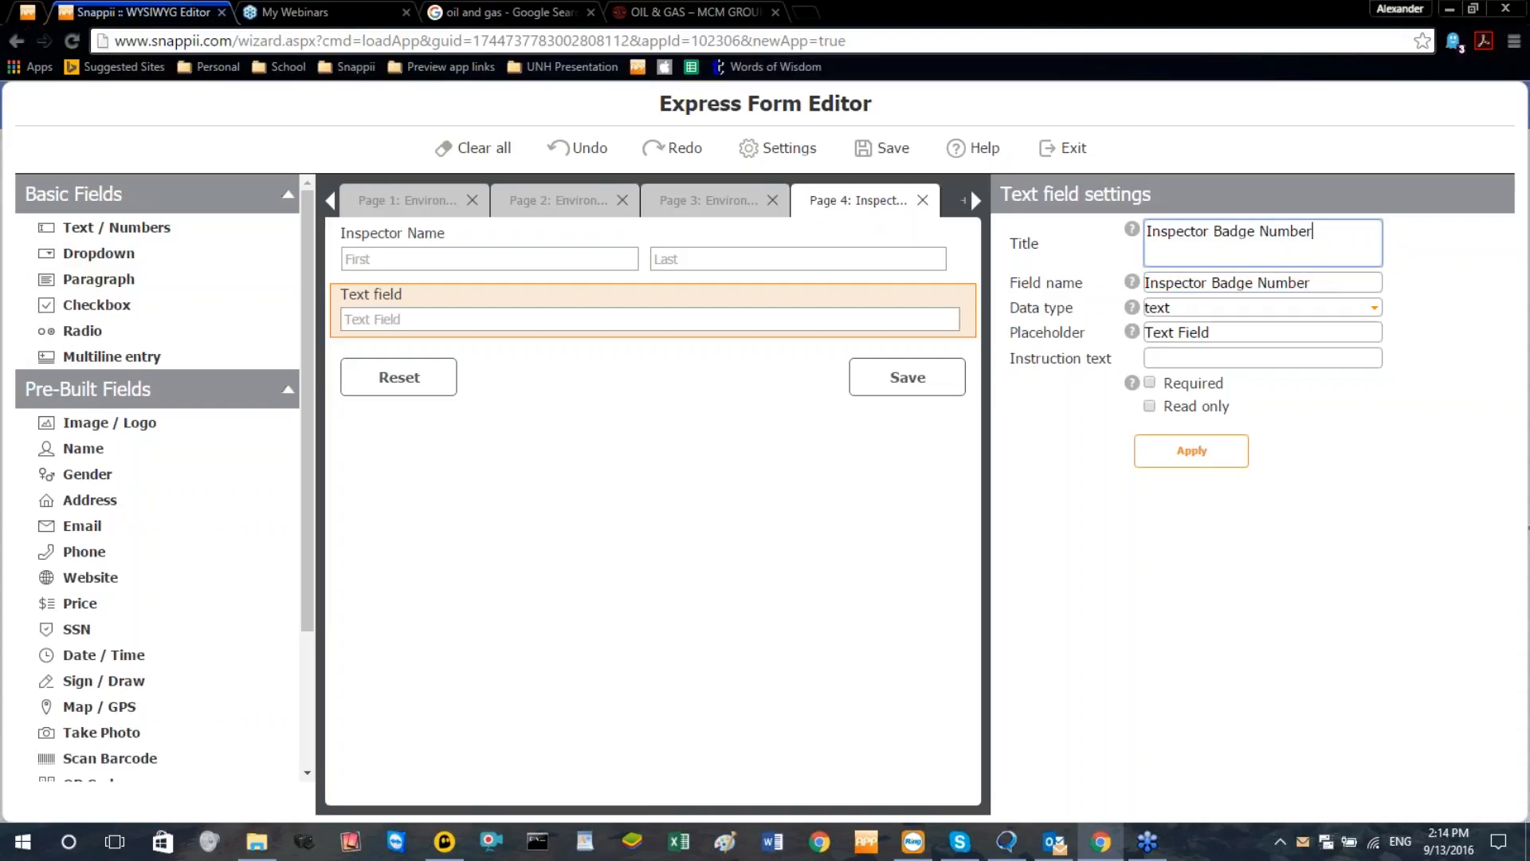
pyautogui.tripleClick(1231, 330)
pyautogui.press('BackSpace')
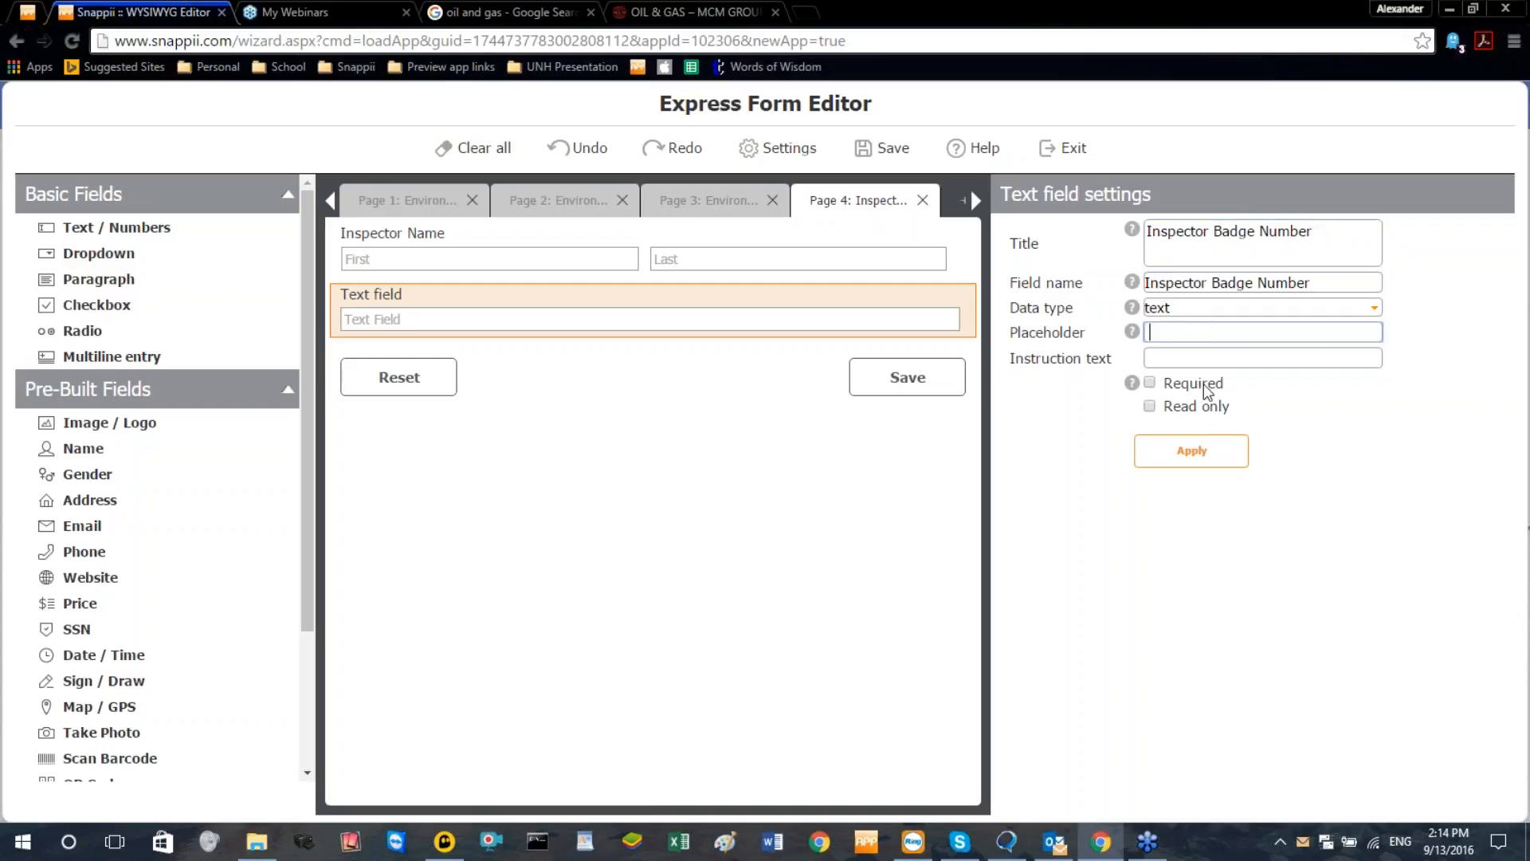
pyautogui.click(1188, 454)
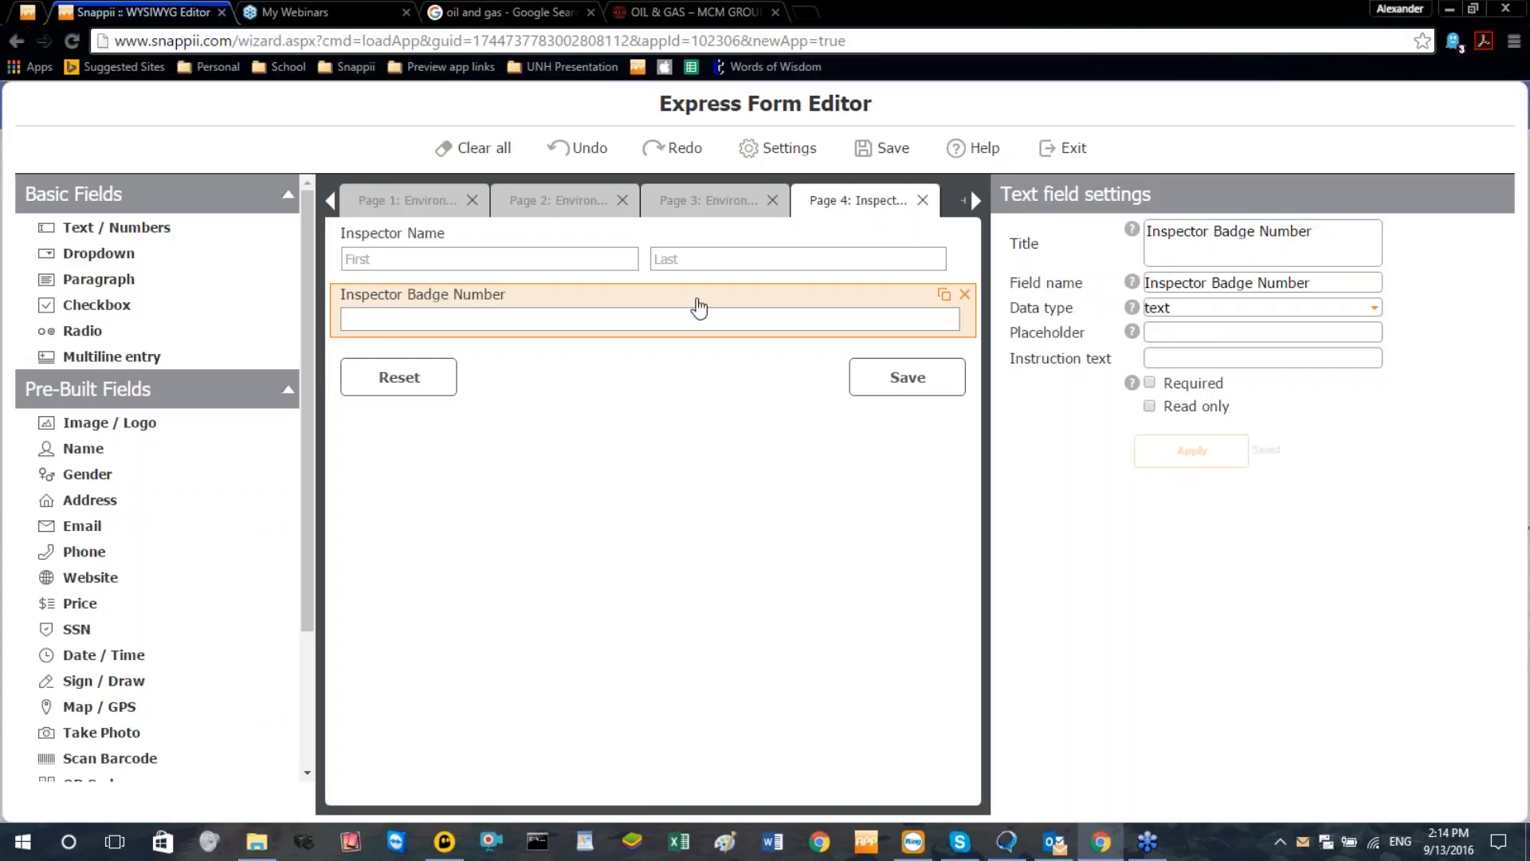
# Set the Inspector Badge Number field's data type to number and apply the change
pyautogui.click(1359, 318)
pyautogui.click(1216, 345)
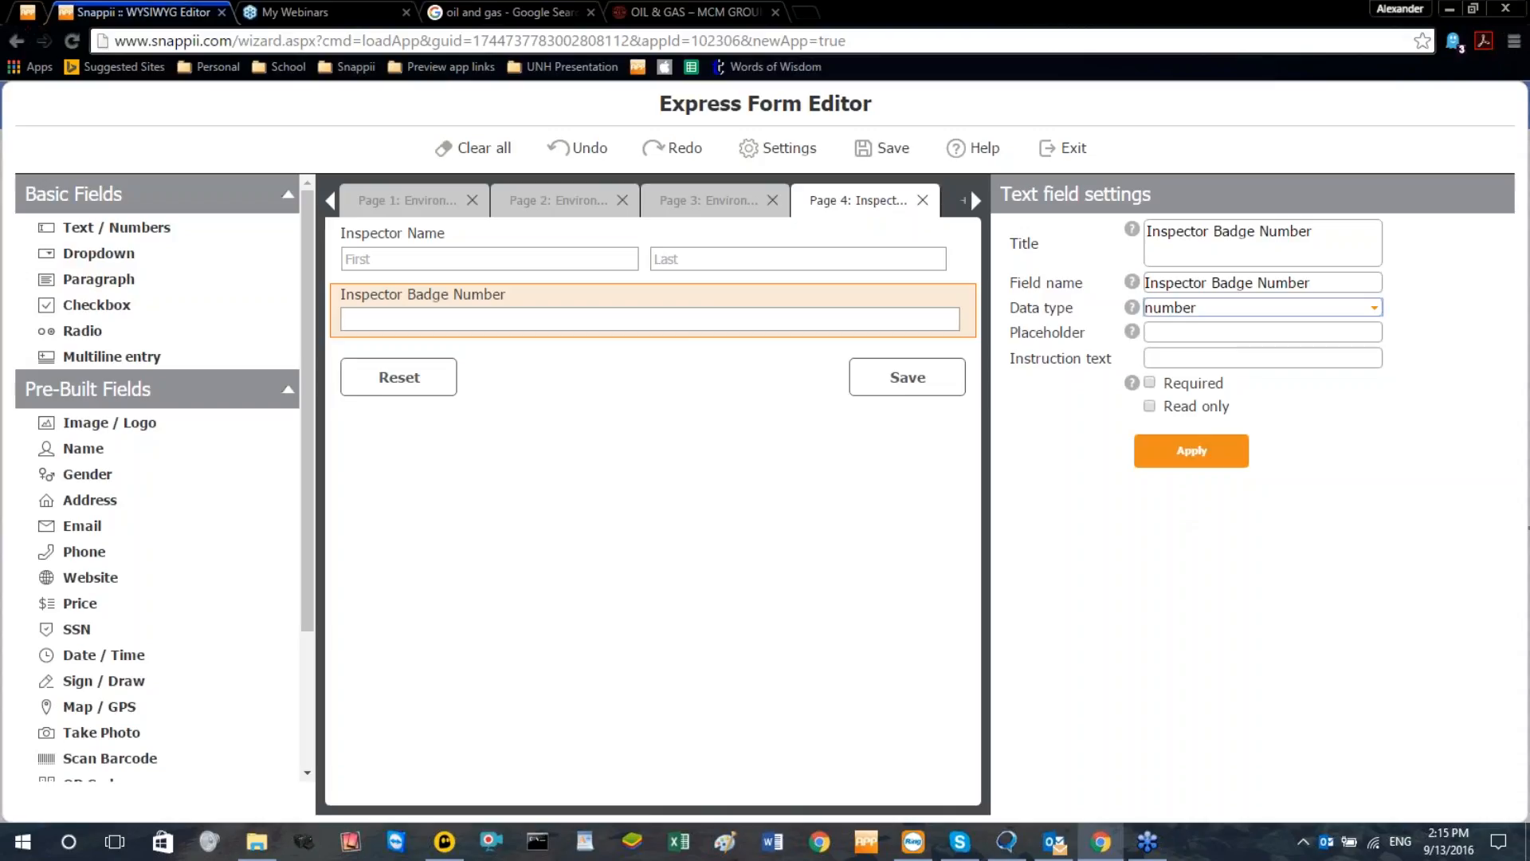
pyautogui.click(1166, 336)
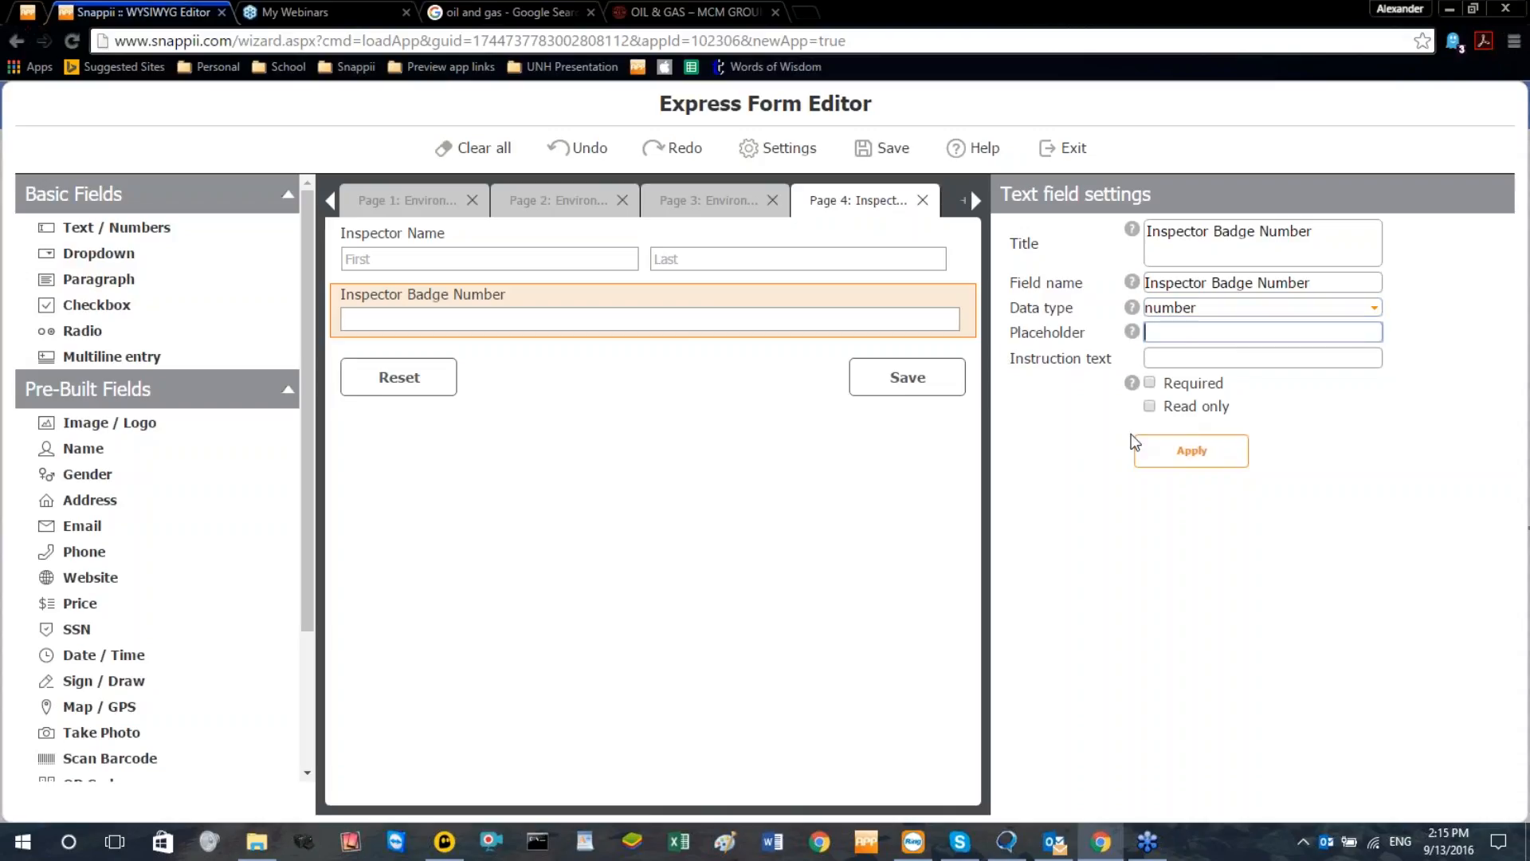
pyautogui.click(1165, 460)
# Add a Date / Time field below the badge number field and title it "Date of Inspection"
pyautogui.click(88, 656)
pyautogui.tripleClick(1240, 236)
pyautogui.write('dat')
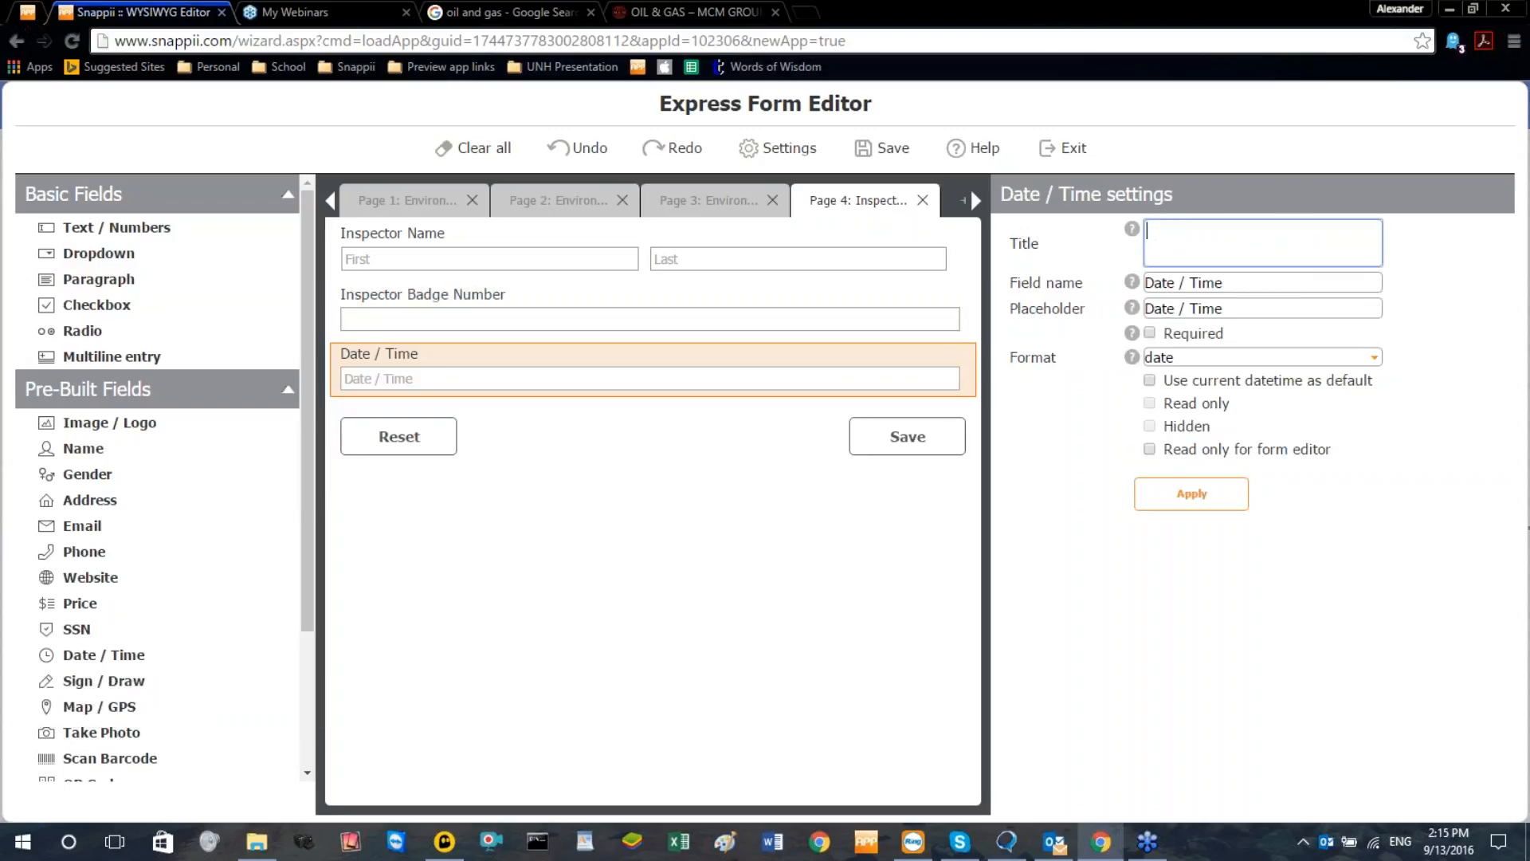
pyautogui.write('ate of Inspection')
# Reuse the title "Date of Inspection" as the date field's field name, clear its placeholder and apply the settings
pyautogui.hotkey('ctrl', 'a')
pyautogui.hotkey('ctrl', 'c')
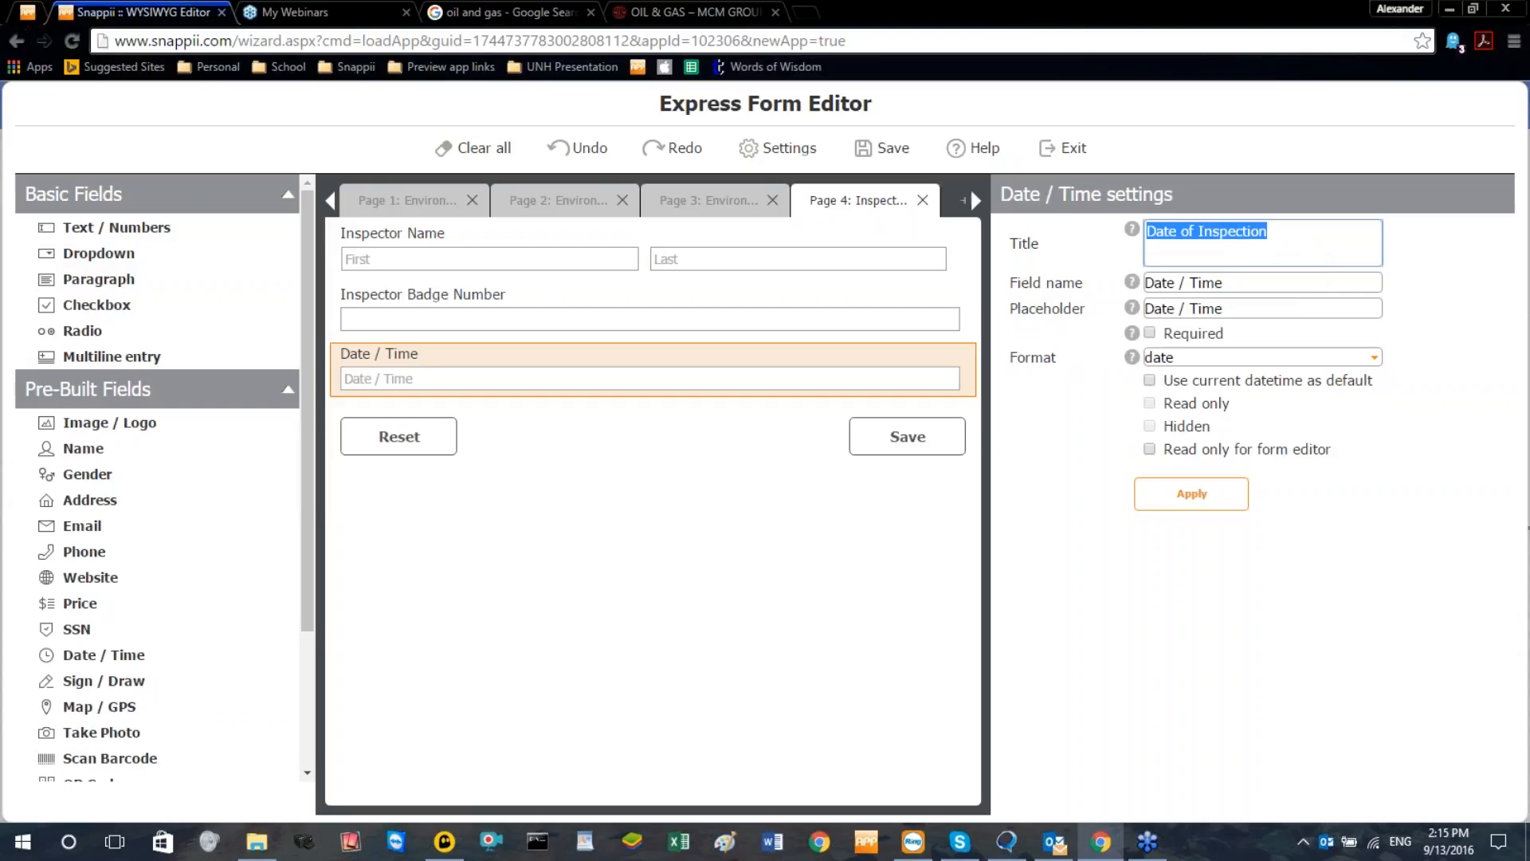
pyautogui.click(1295, 309)
pyautogui.hotkey('ctrl', 'v')
pyautogui.moveTo(1230, 310); pyautogui.dragTo(993, 357)
pyautogui.press('BackSpace')
pyautogui.click(1153, 500)
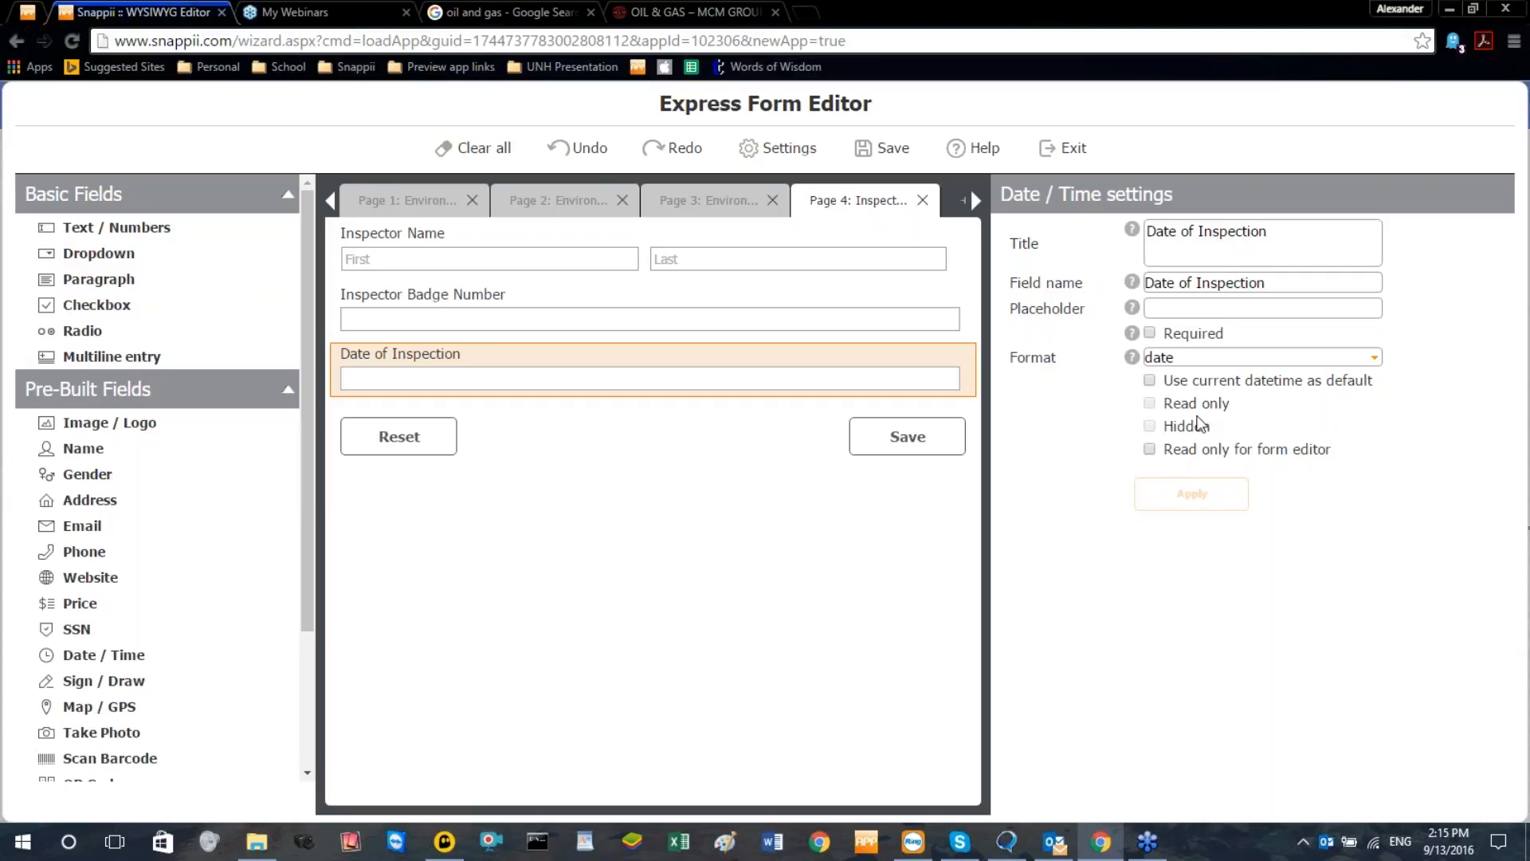
# Make the Date of Inspection field use the current datetime as default, leave it not required, and apply
pyautogui.click(1149, 333)
pyautogui.click(1150, 380)
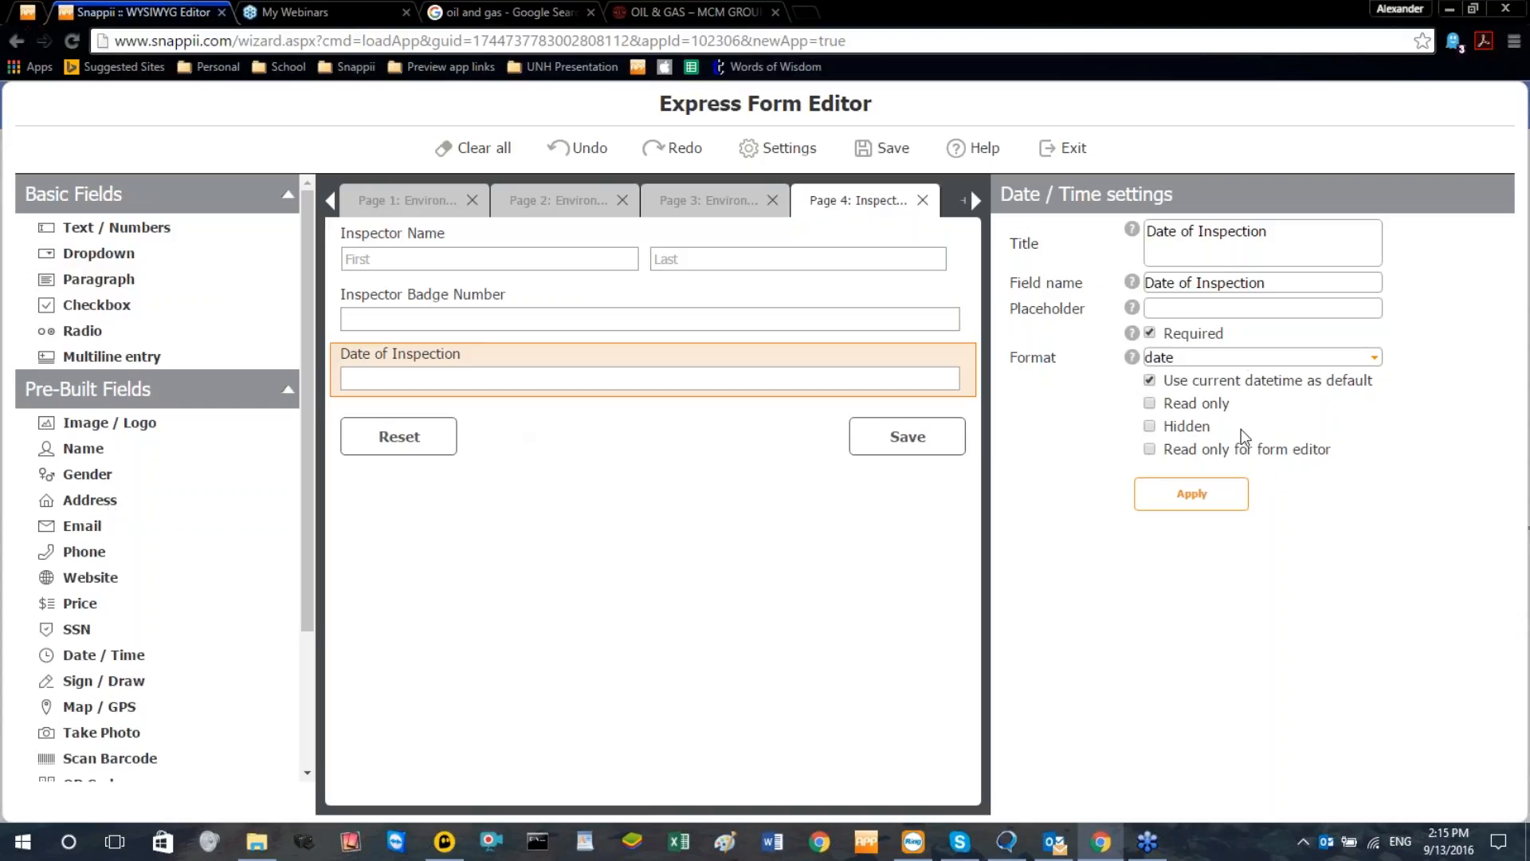
pyautogui.click(1151, 335)
pyautogui.click(1231, 494)
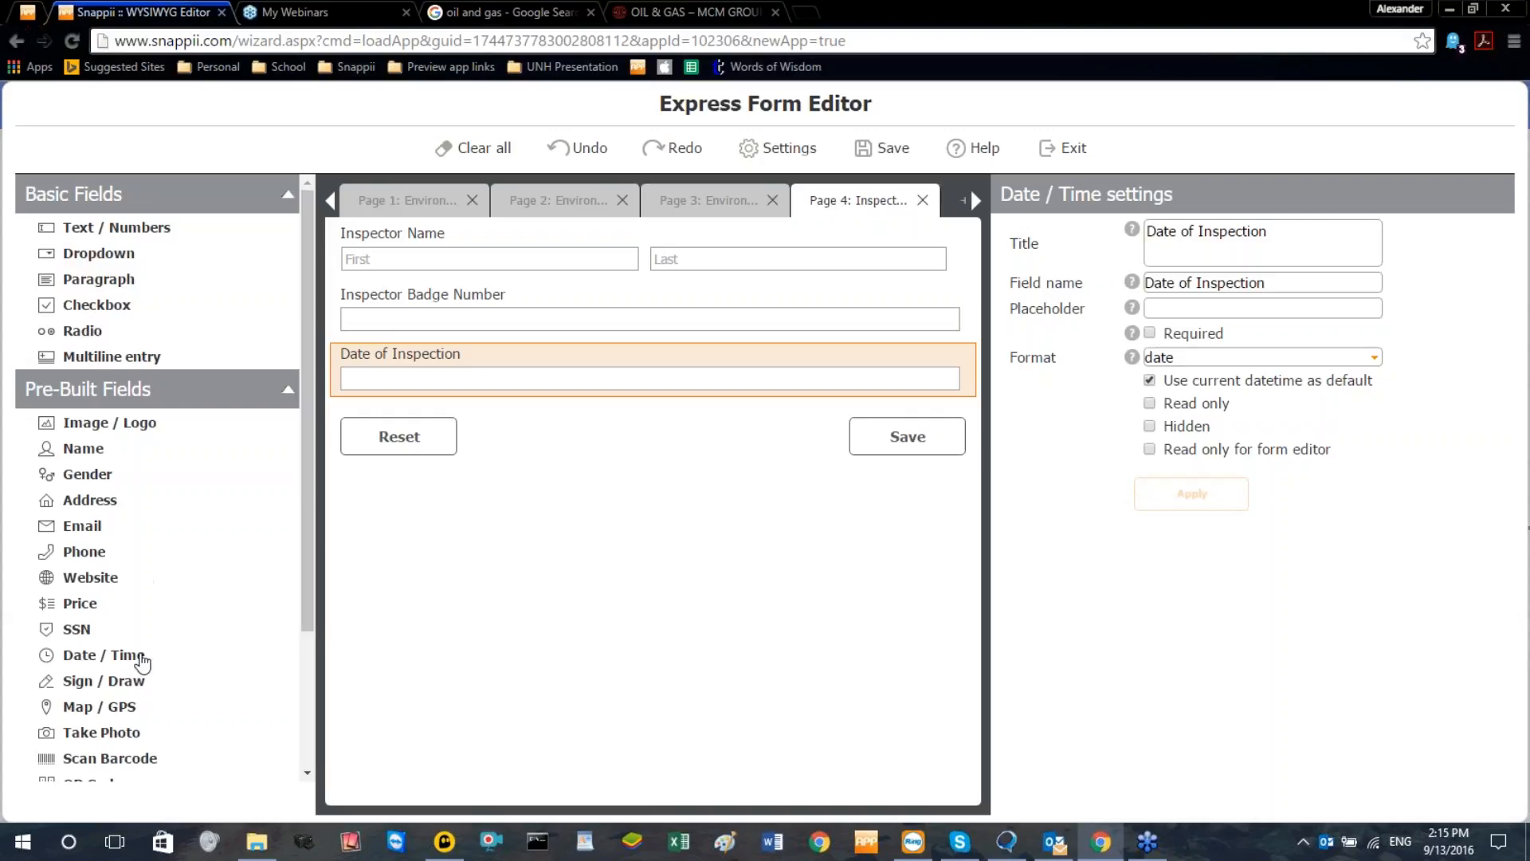
# Add a Map / GPS field below the date field and title it "Inspection Location"
pyautogui.click(136, 706)
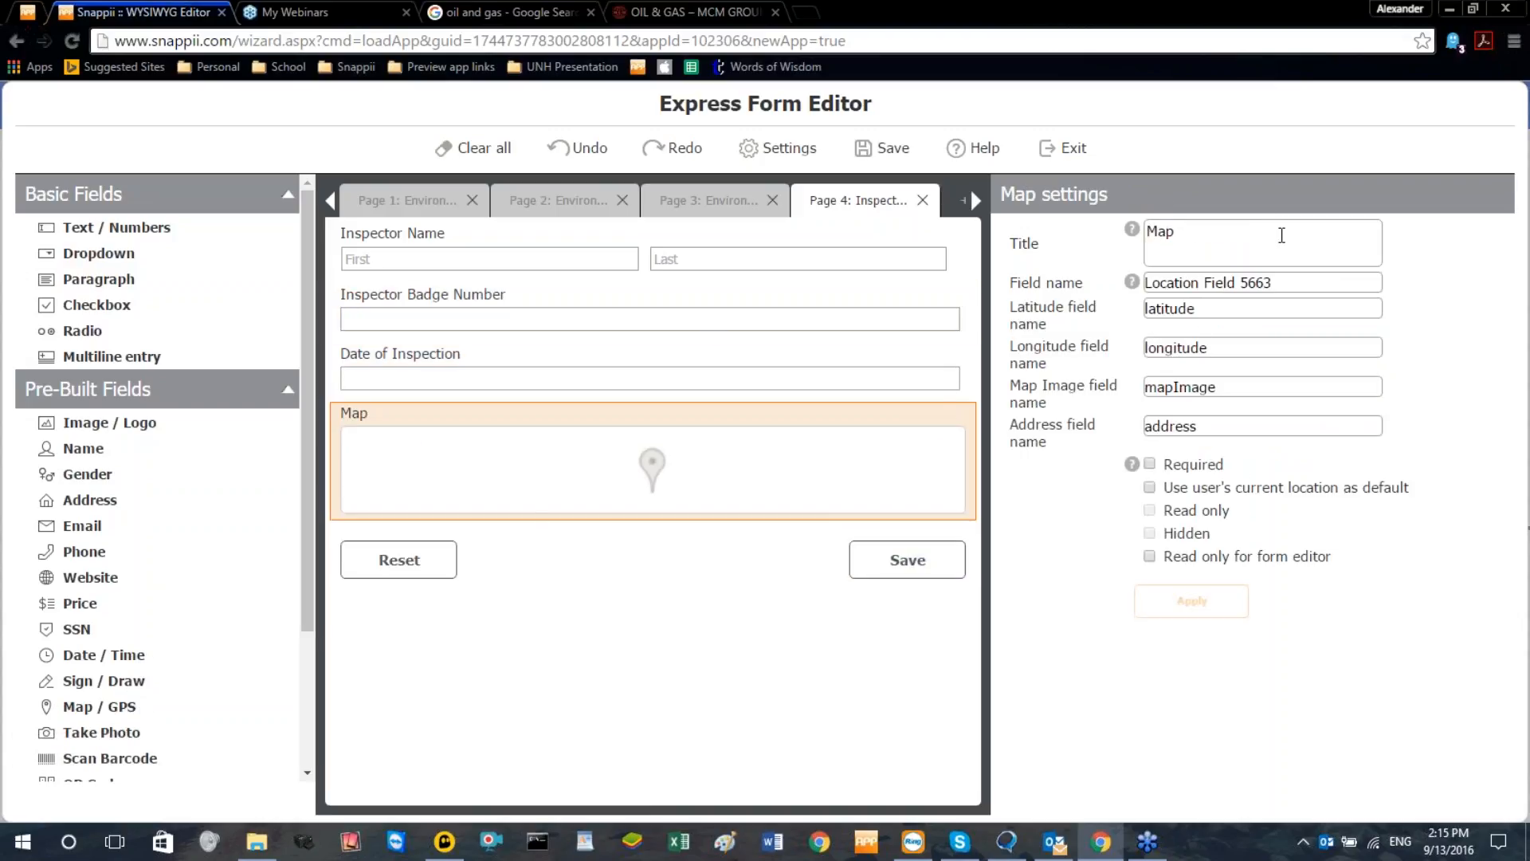
pyautogui.hotkey('ctrl', 'a')
pyautogui.write('Ins')
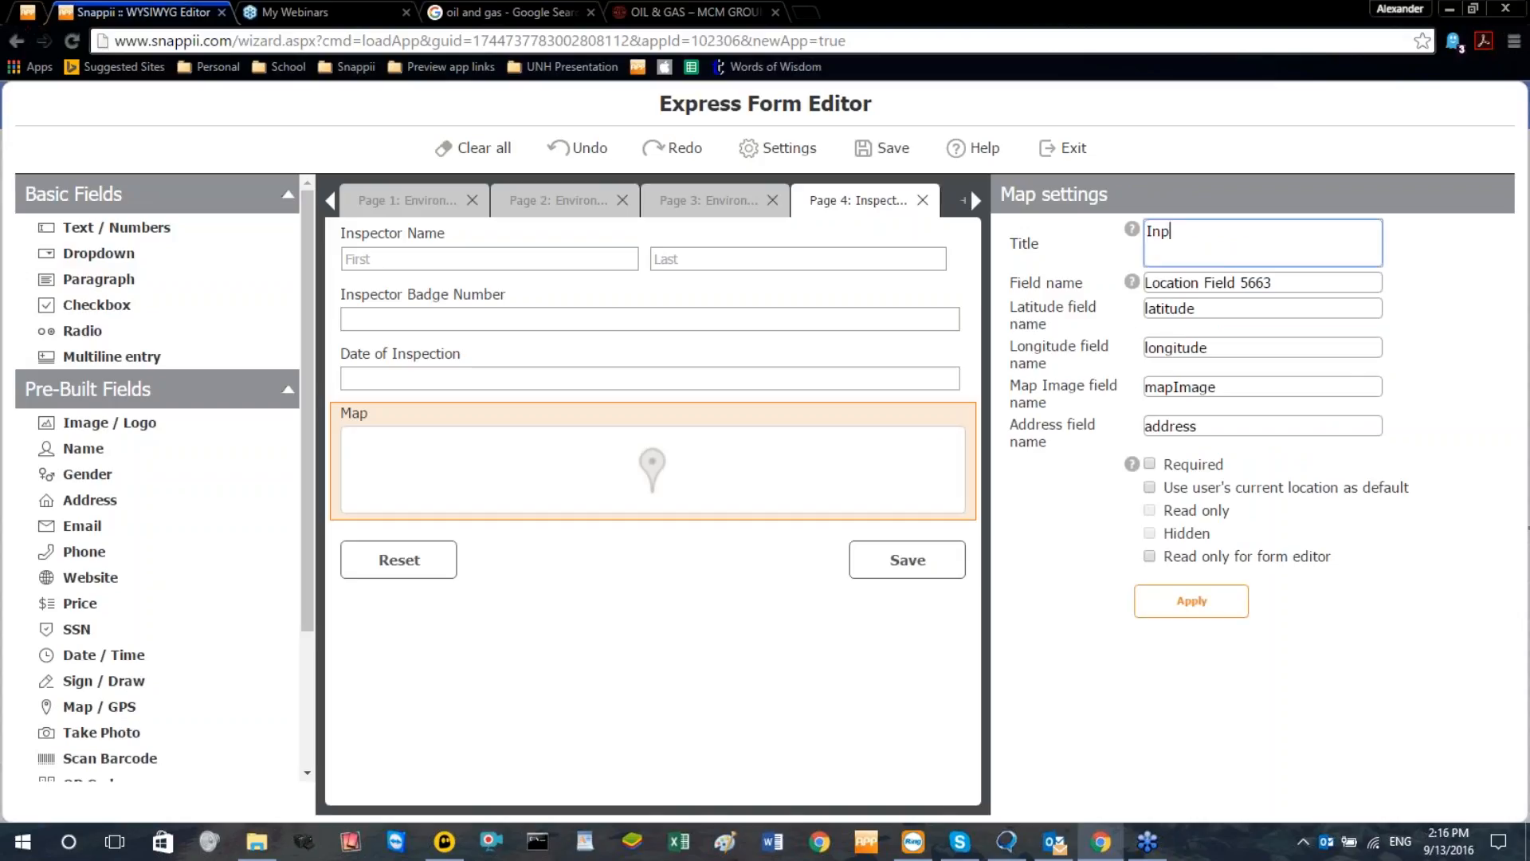
pyautogui.write('pection Location')
# Copy the map field's title "Inspection Location" into its field name
pyautogui.hotkey('ctrl', 'a')
pyautogui.hotkey('ctrl', 'c')
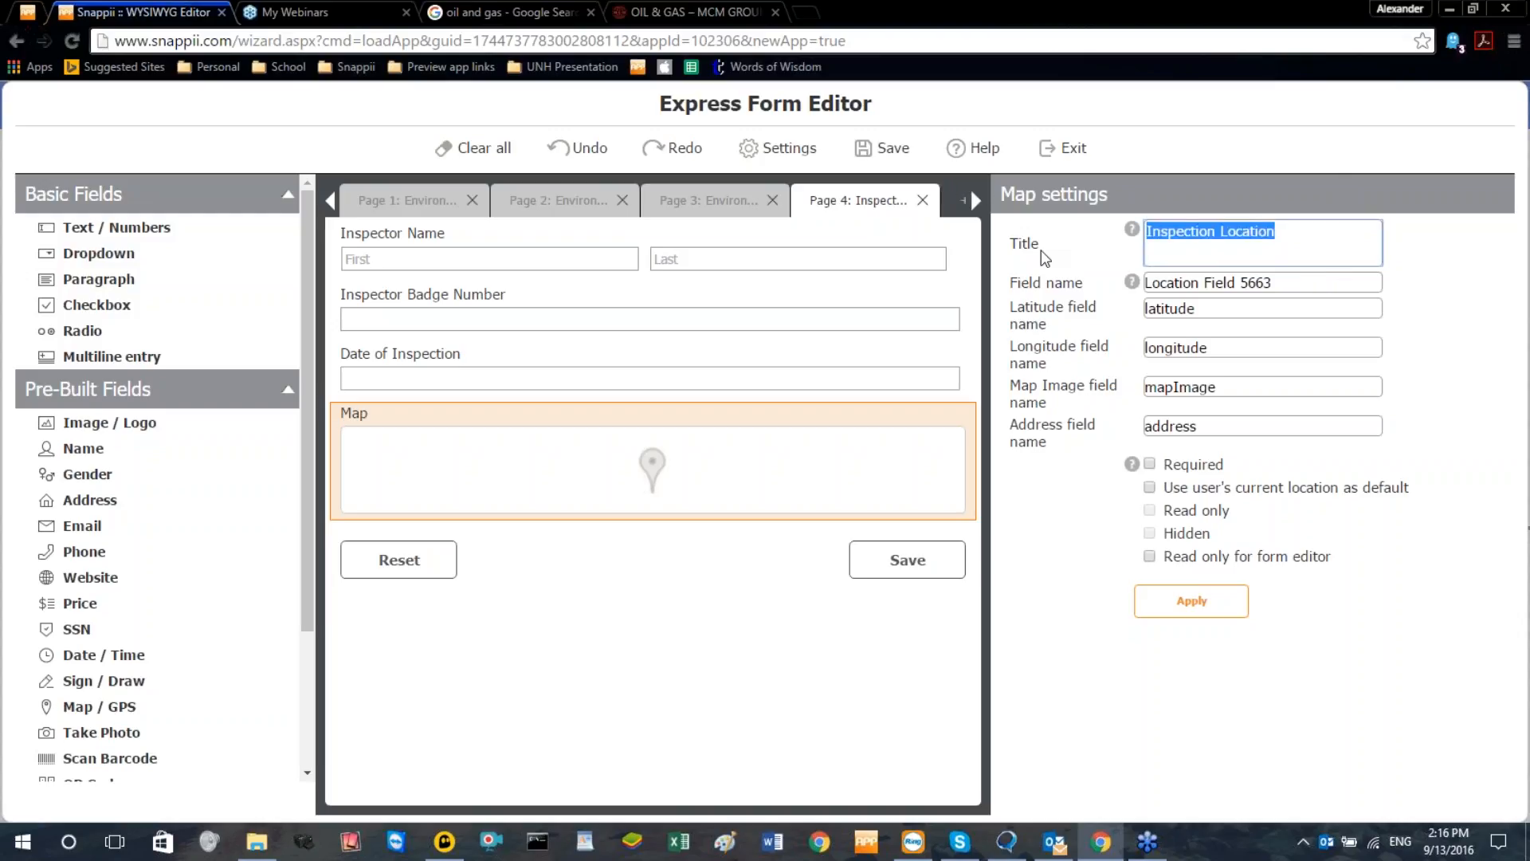
pyautogui.click(1278, 284)
pyautogui.hotkey('ctrl', 'a')
pyautogui.hotkey('ctrl', 'v')
pyautogui.click(1255, 335)
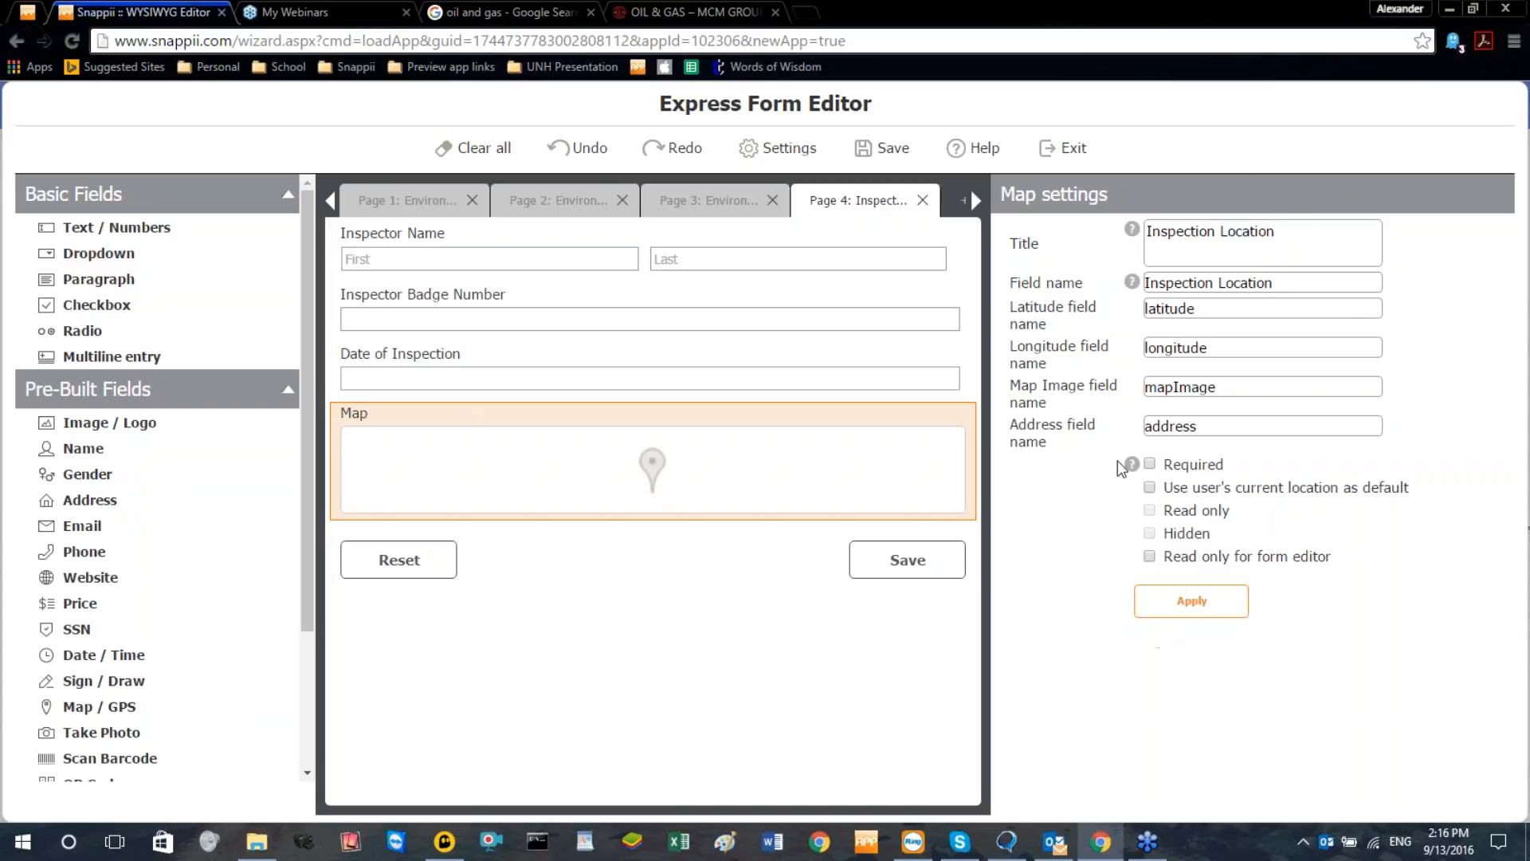
# Make the Inspection Location map field required, hidden and defaulting to the user's current location, and apply the settings
pyautogui.click(1150, 464)
pyautogui.click(1150, 488)
pyautogui.click(1150, 533)
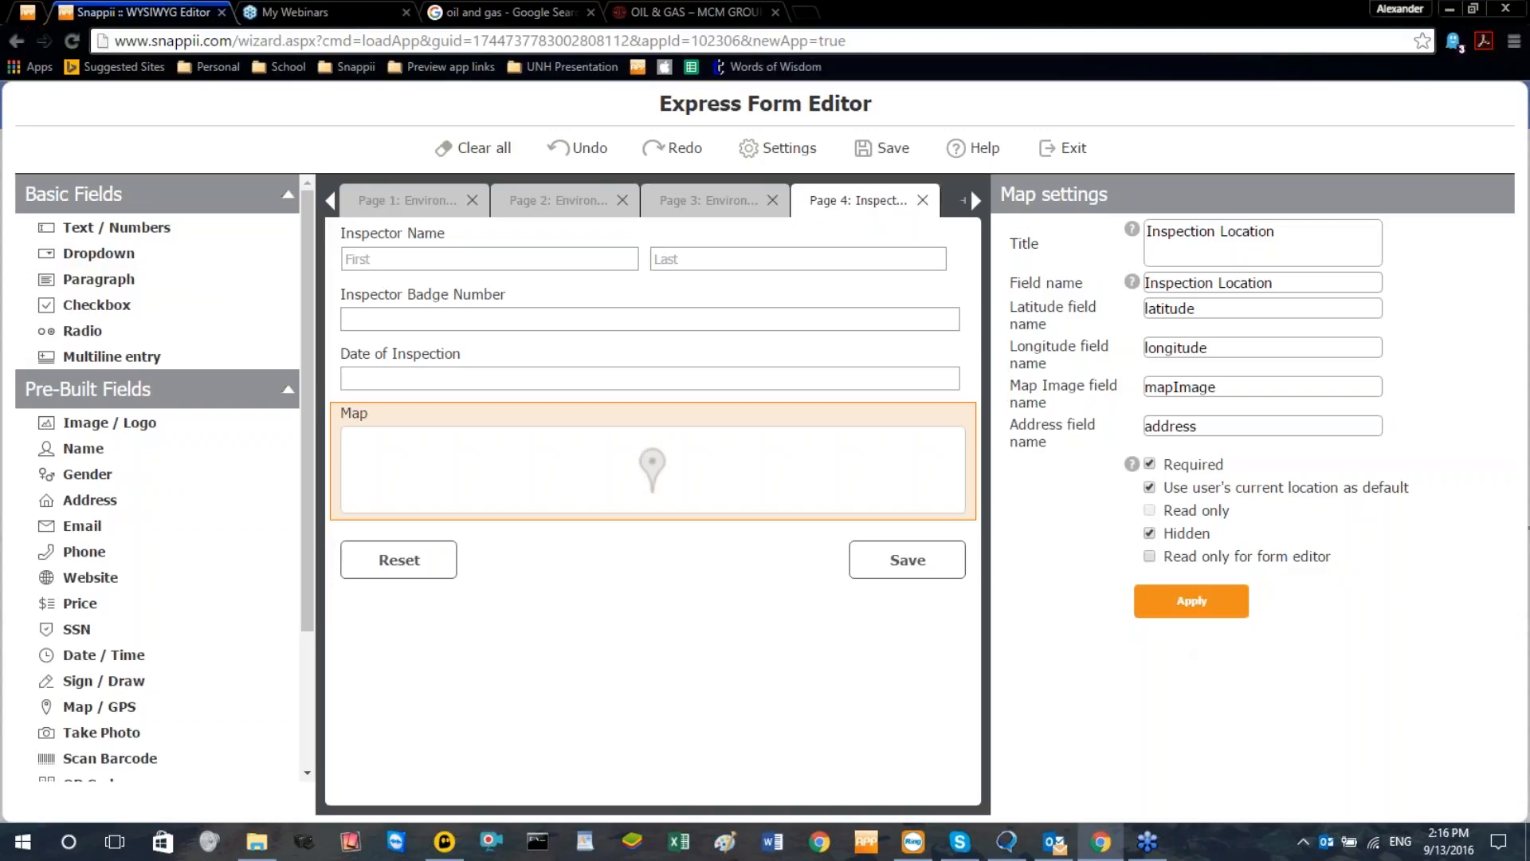
pyautogui.click(1191, 600)
# Add a Sign / Draw field below the map field, title it "Inspector Signature" and apply the settings
pyautogui.scroll(-2, 125, 558)
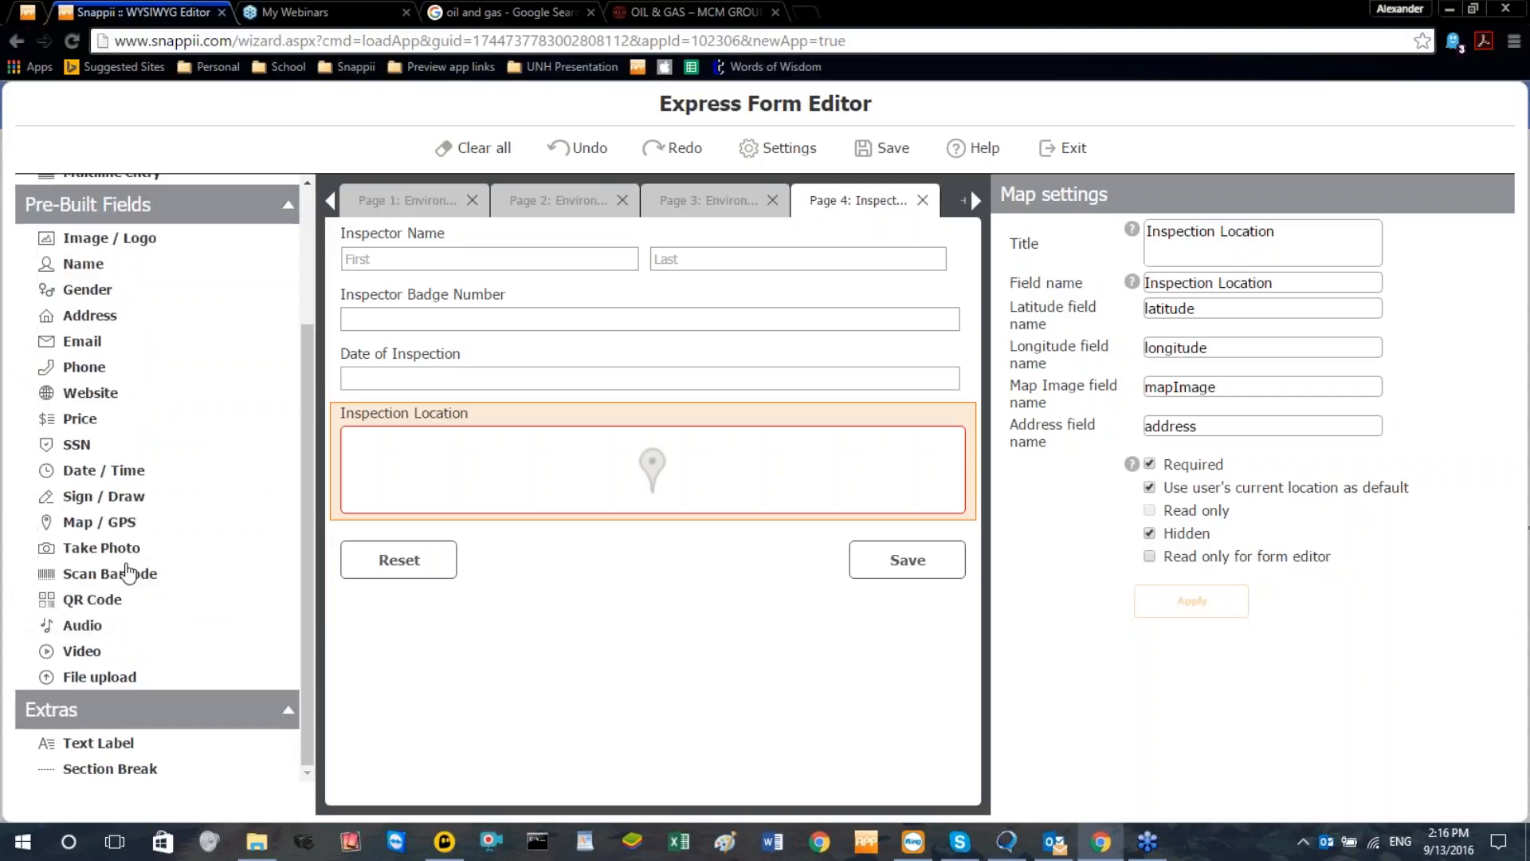
pyautogui.click(118, 504)
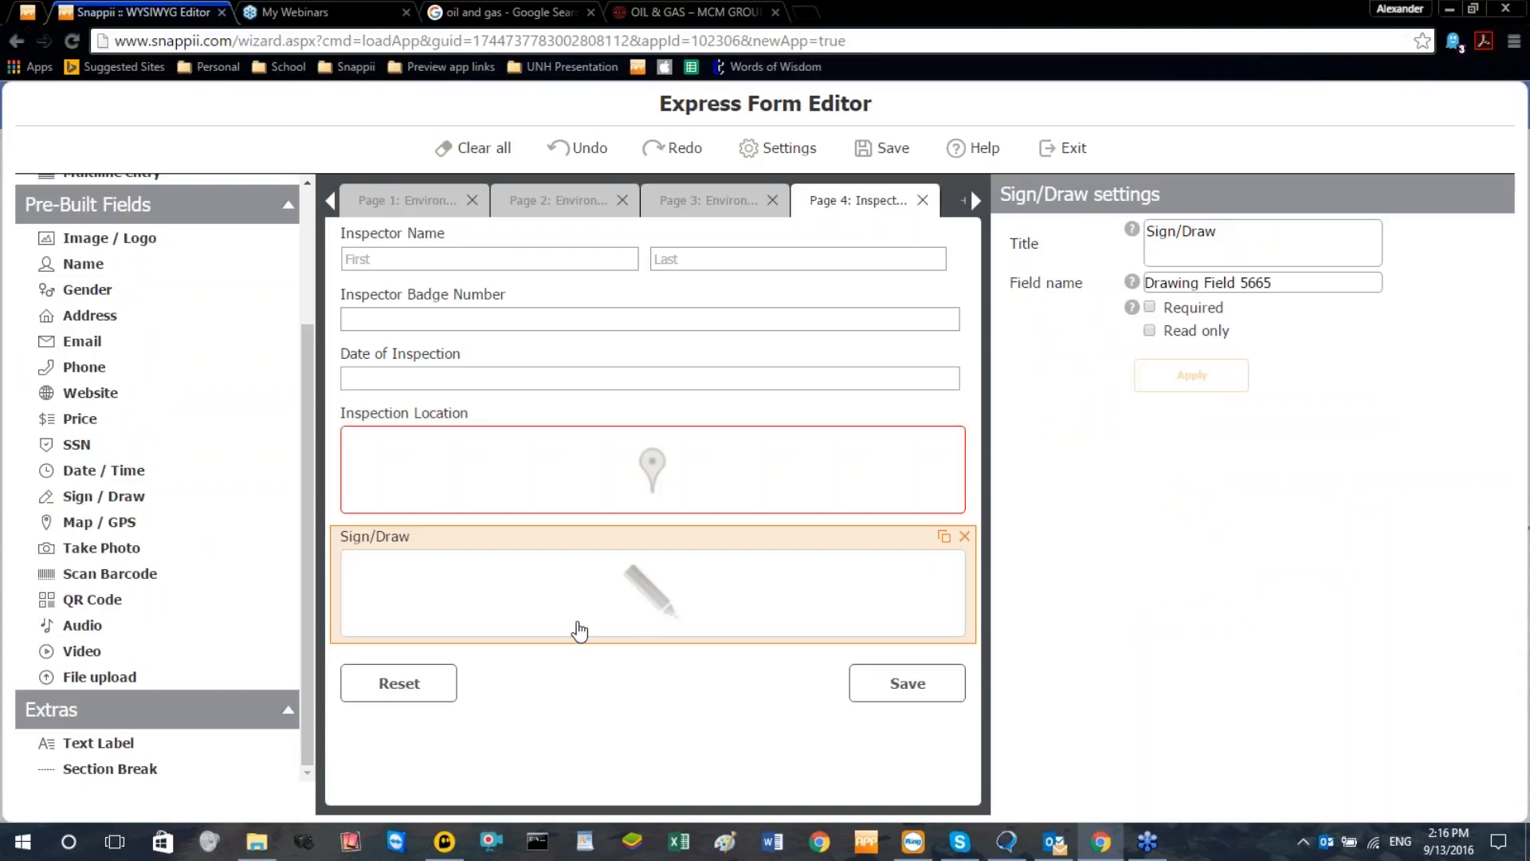
pyautogui.tripleClick(1229, 245)
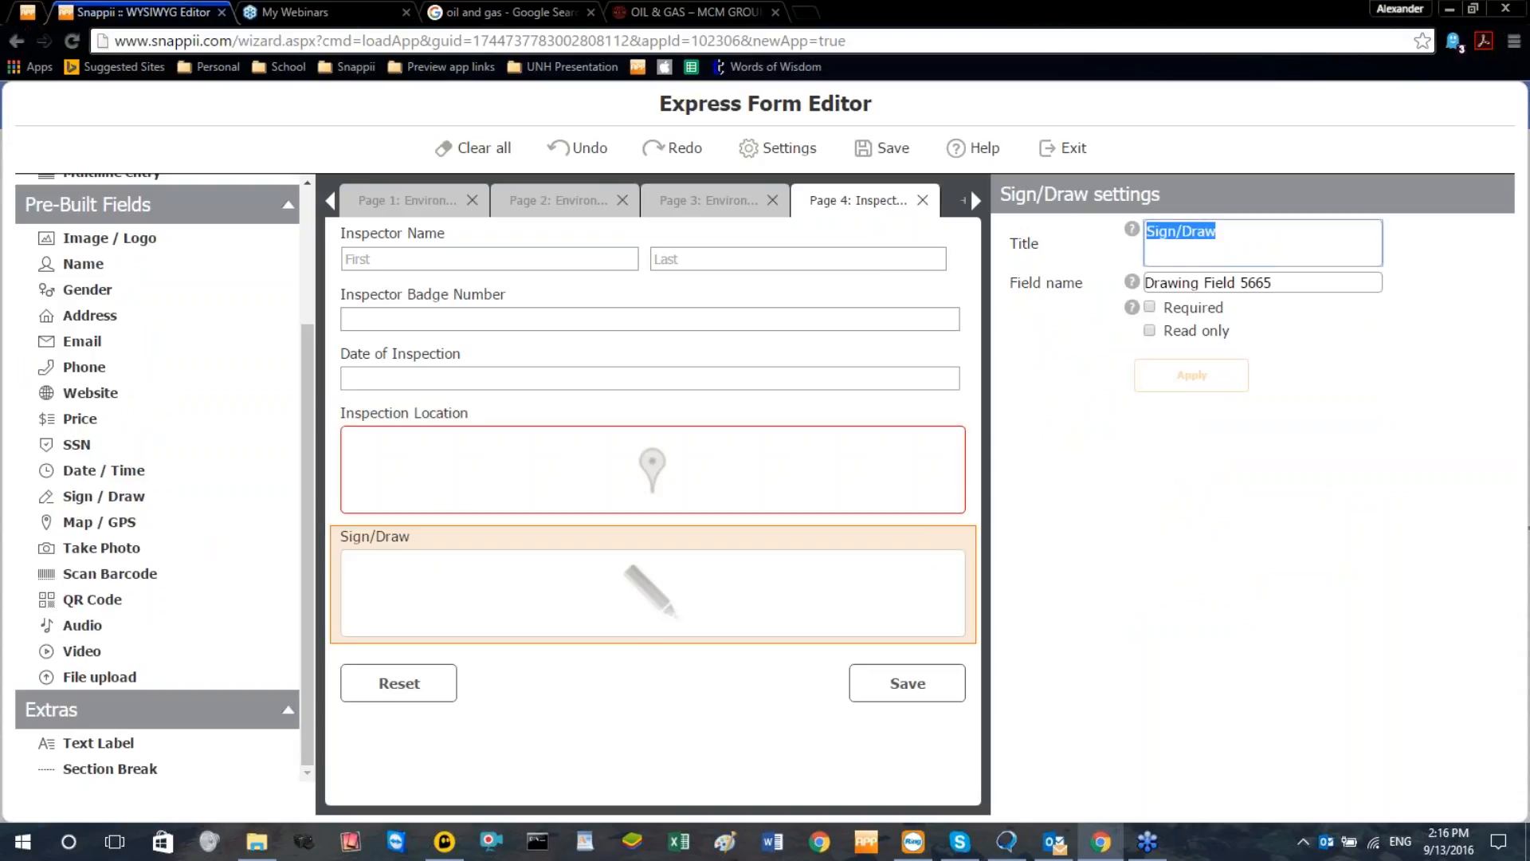
pyautogui.write('Inspector Signature')
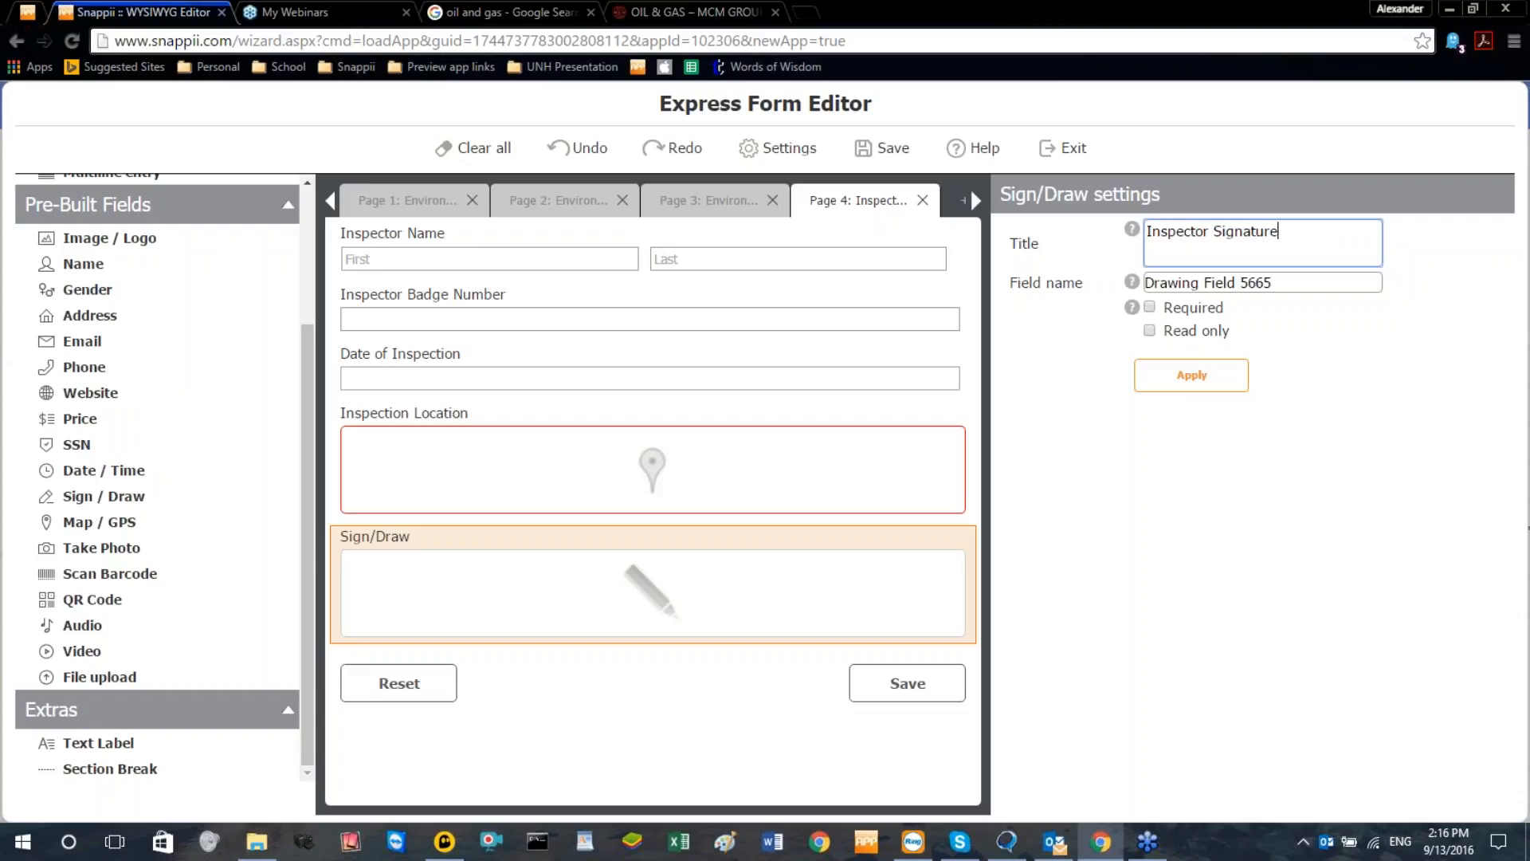
pyautogui.click(1195, 376)
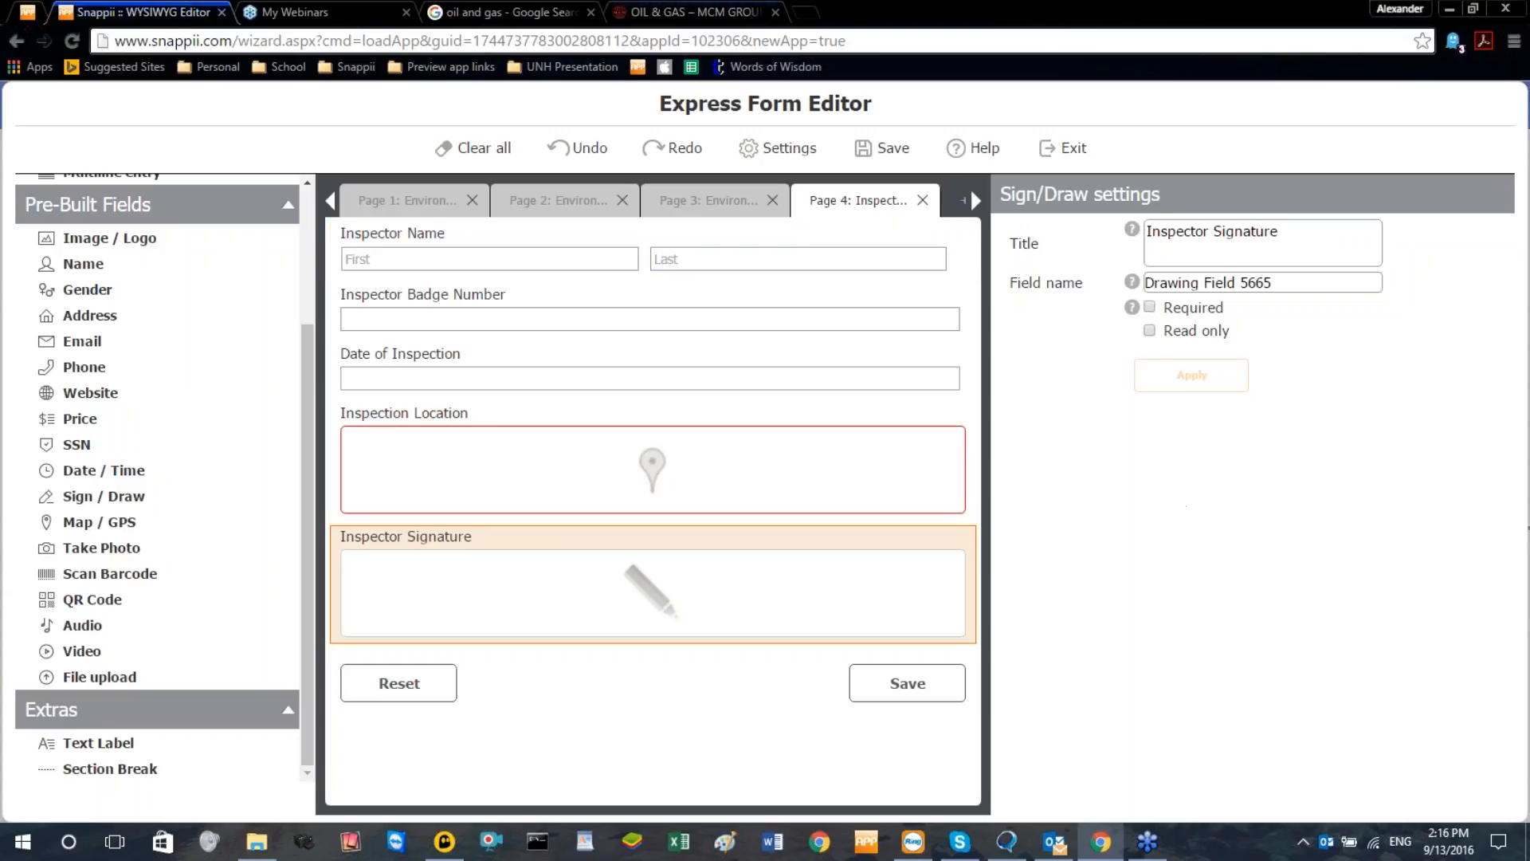
# Save the form and exit the form editor
pyautogui.click(883, 149)
pyautogui.click(1067, 148)
pyautogui.click(799, 492)
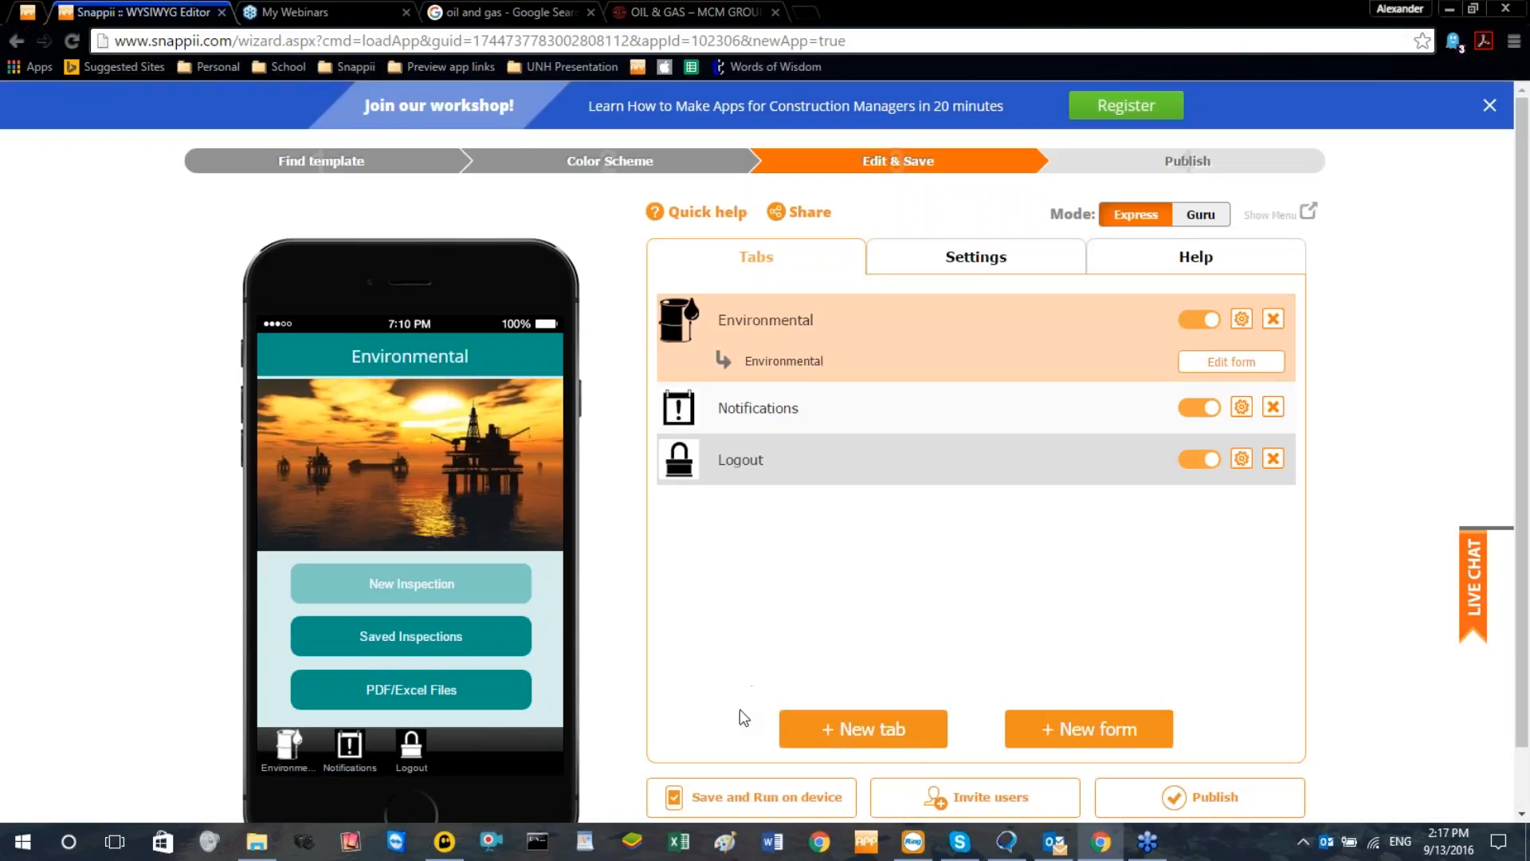
# Save the app for running on a device under the name "Oil and Gas Environmental Inspection" and dismiss the download instructions
pyautogui.click(732, 795)
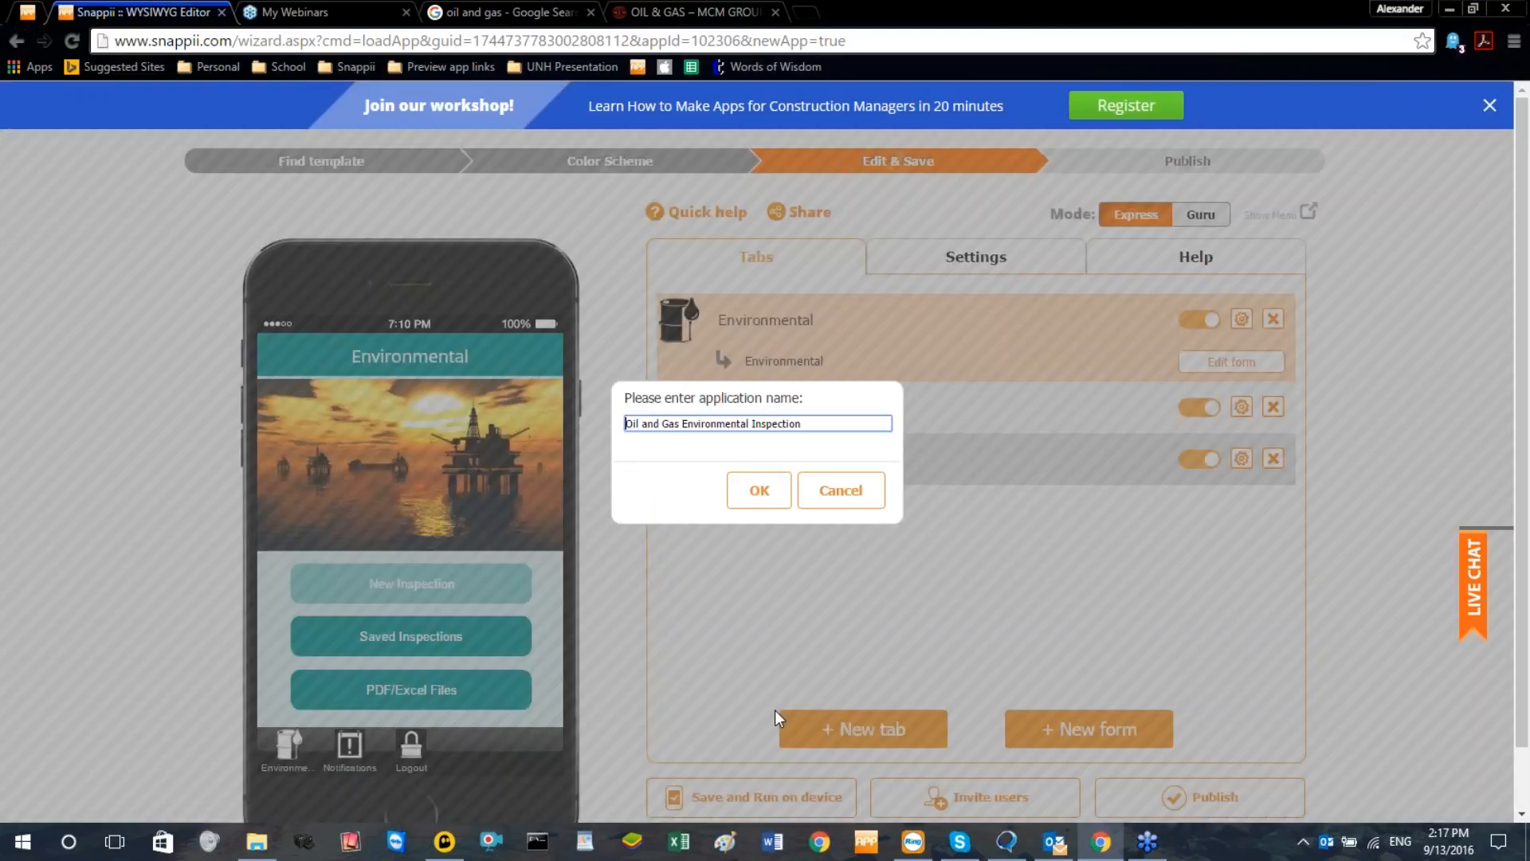
pyautogui.click(737, 493)
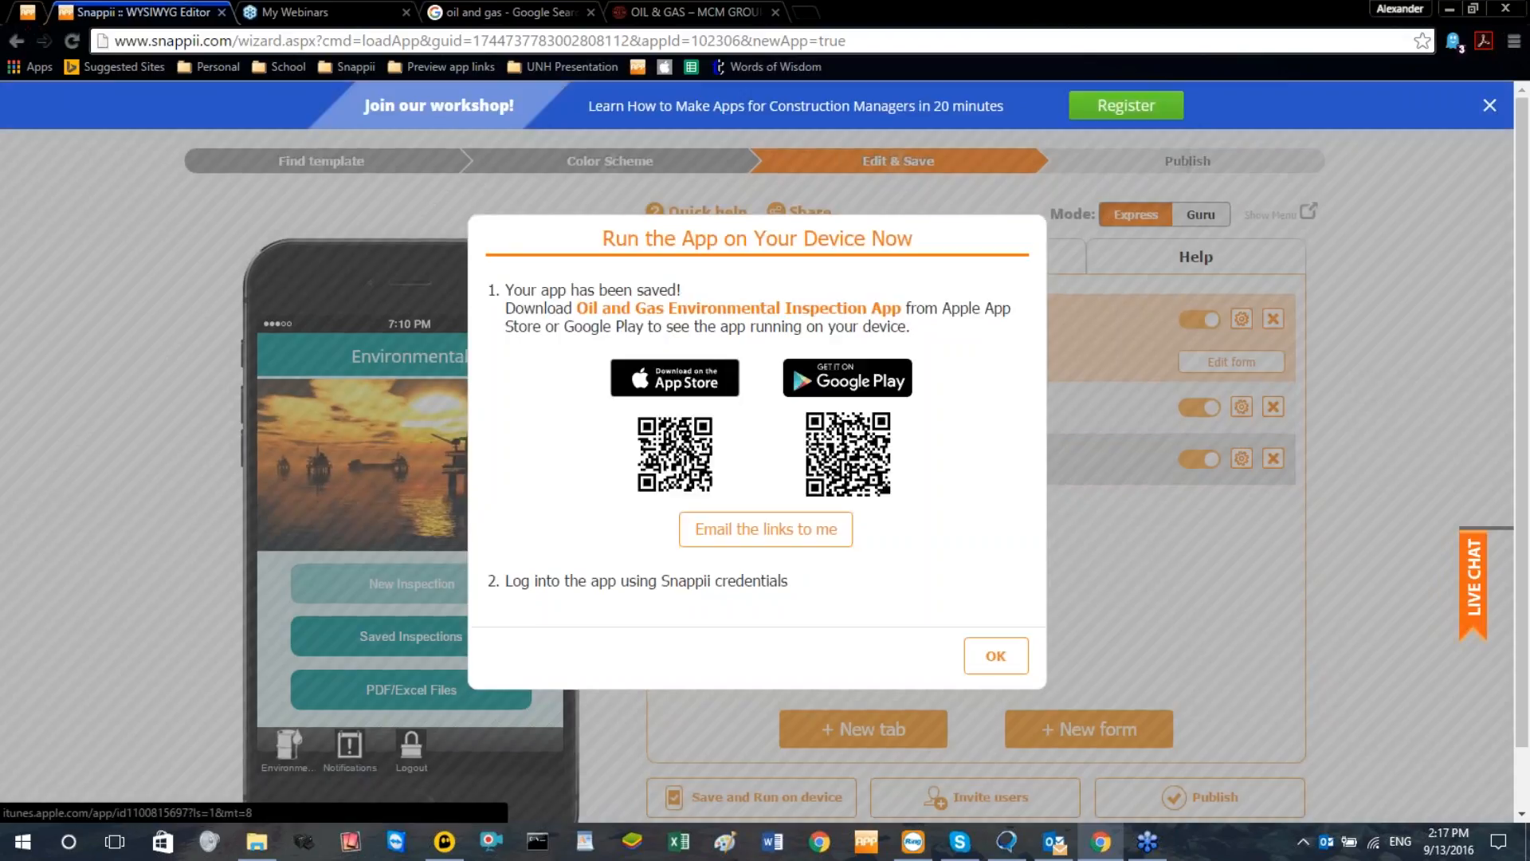
pyautogui.click(995, 655)
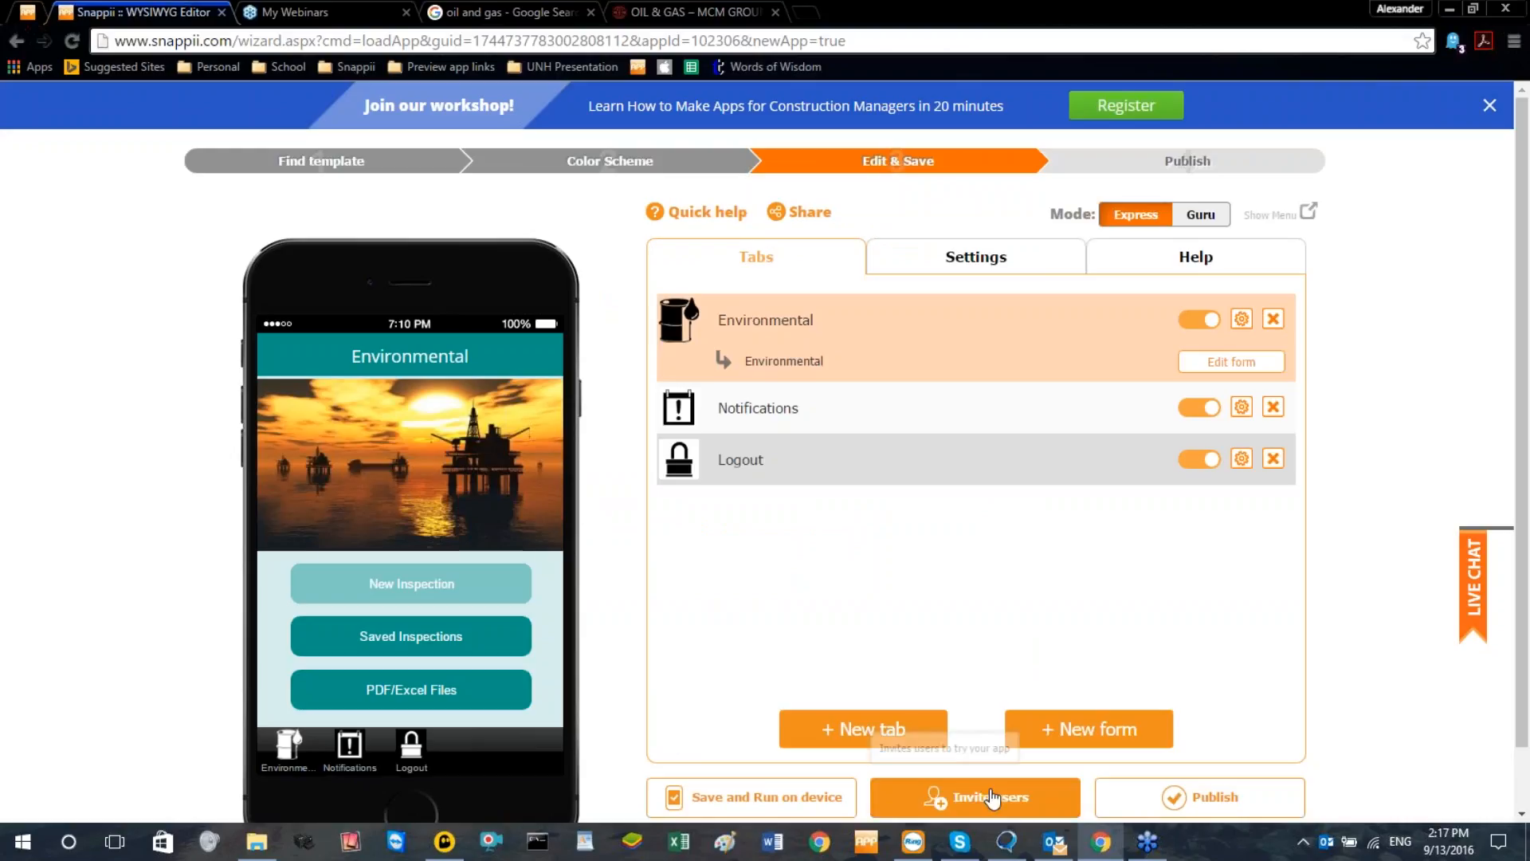
pyautogui.click(1102, 723)
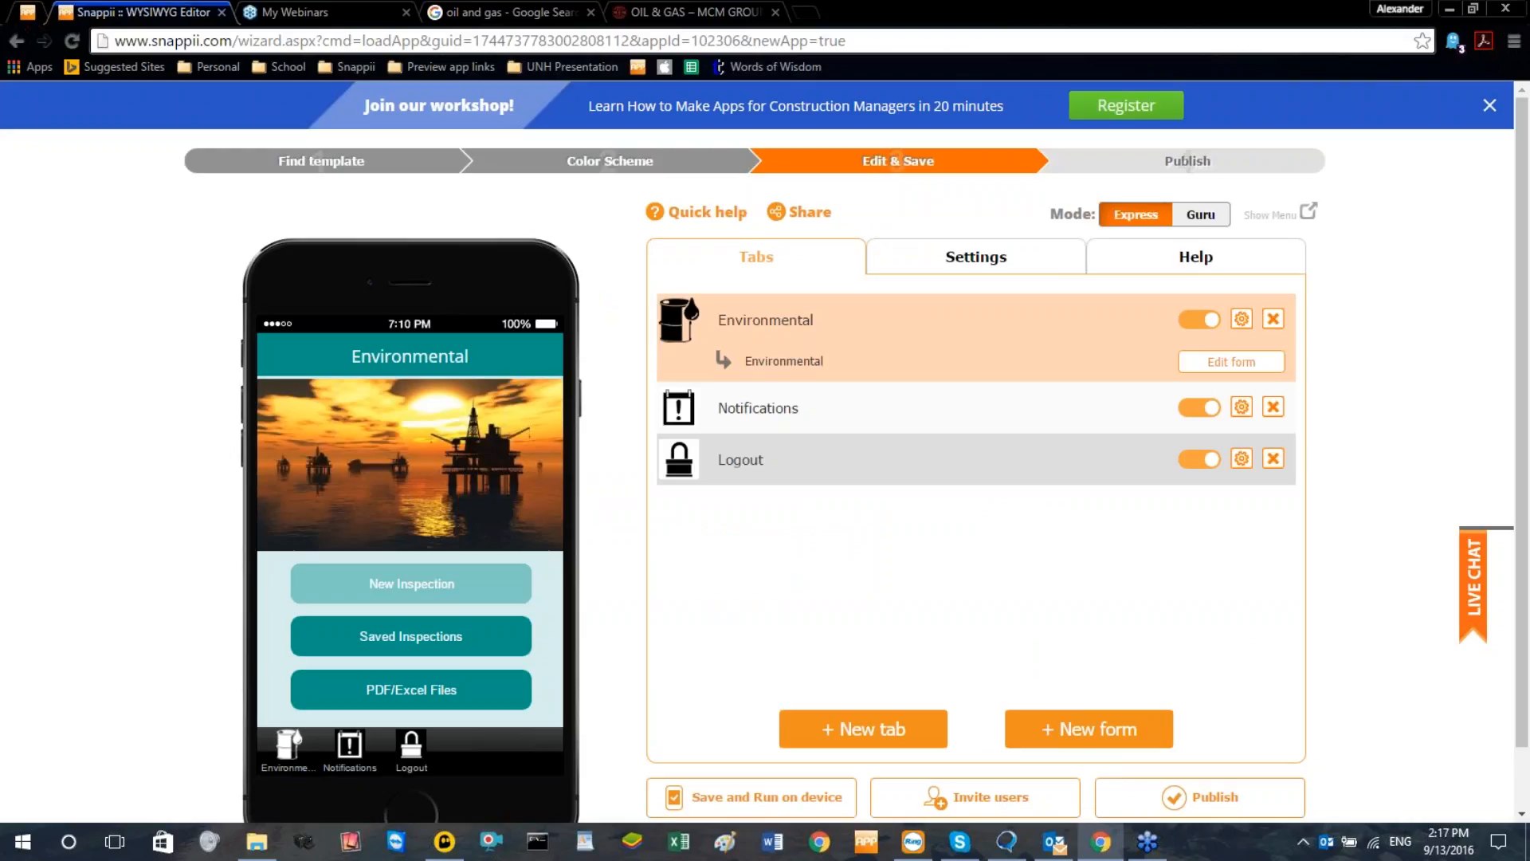
# Switch to Reflector 2, dismiss the Quick Connect code, and move the mirrored iPod window clear of the app preview
pyautogui.click(352, 851)
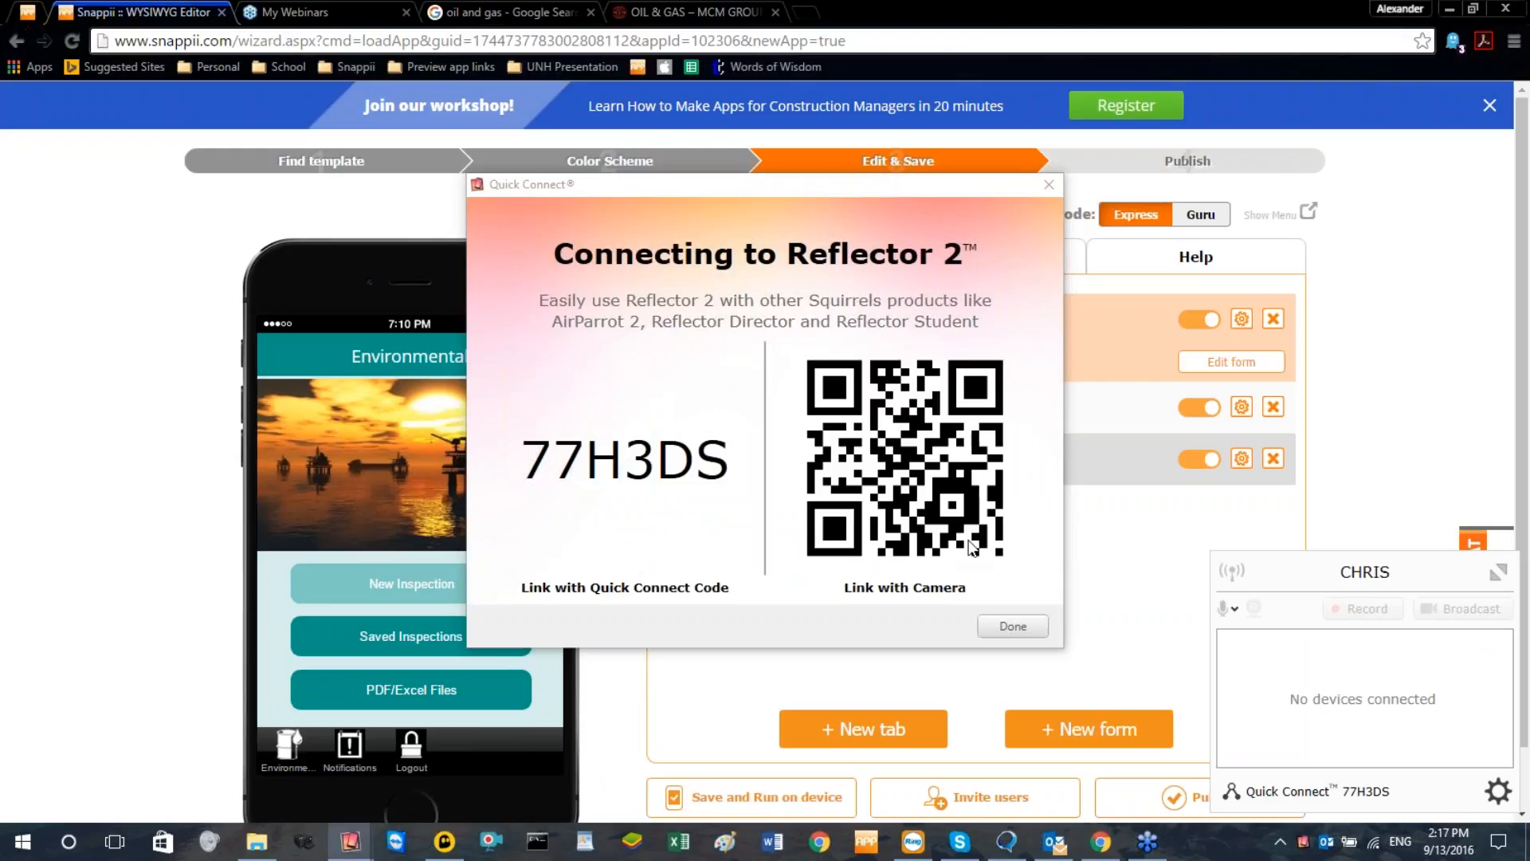
pyautogui.click(1011, 626)
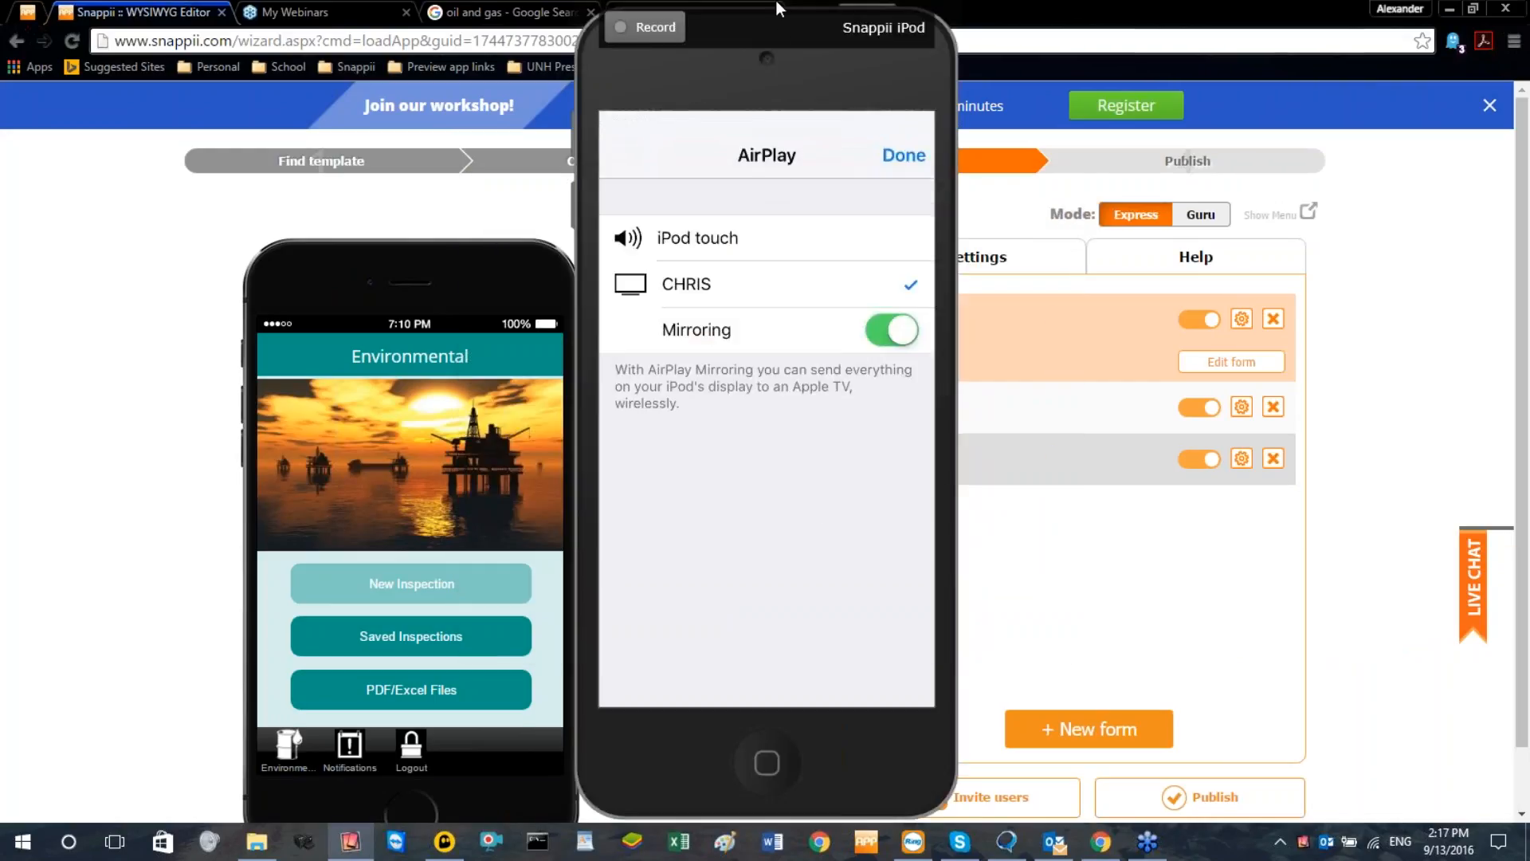
pyautogui.moveTo(773, 24); pyautogui.dragTo(1051, 41)
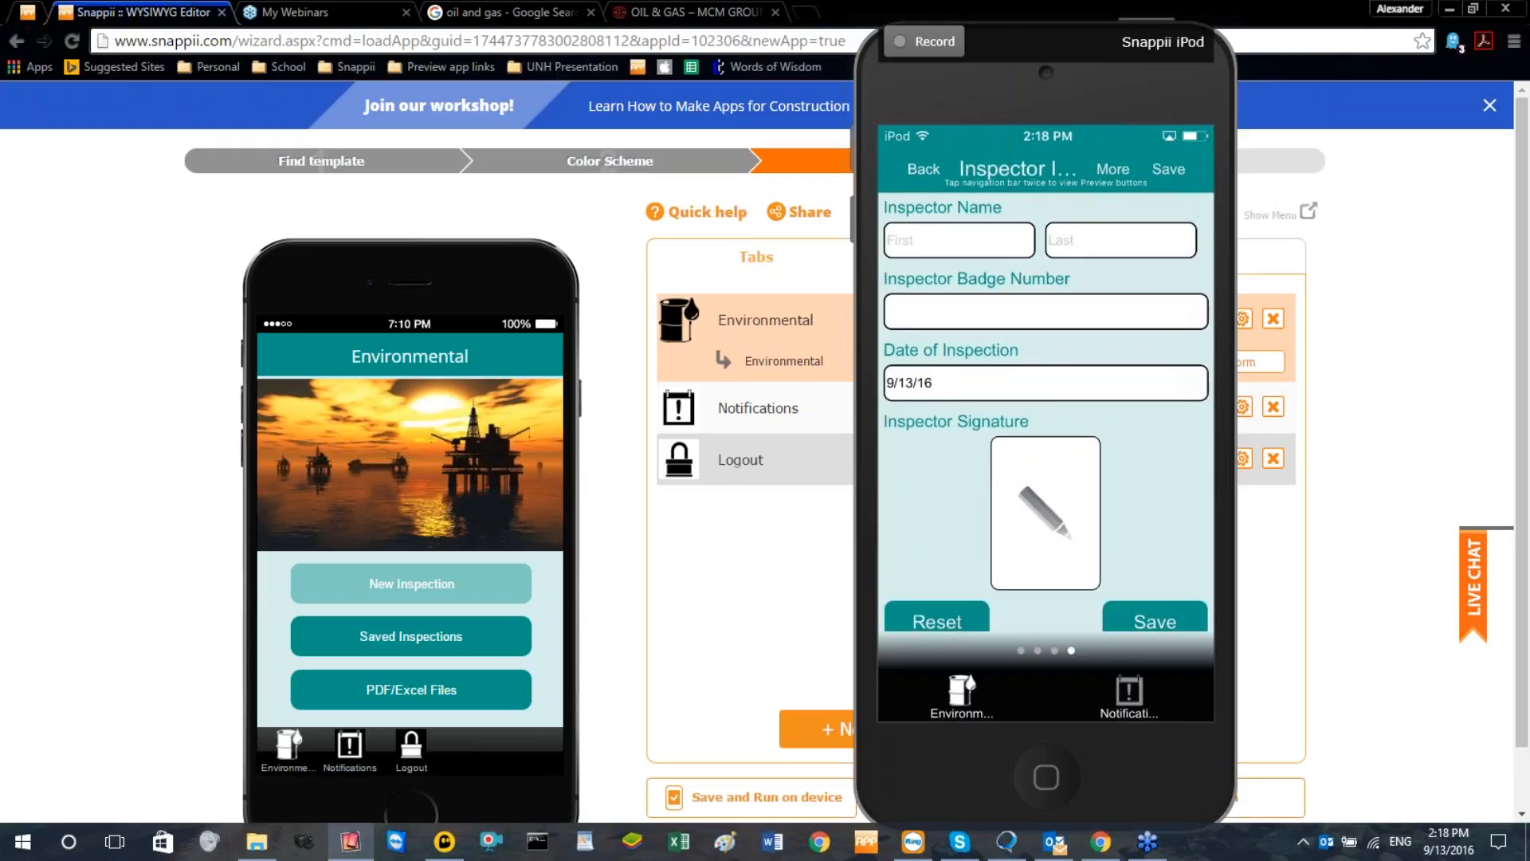
# Fill in the inspector's first name and badge number in the mirrored app's form and accept the default date of inspection
pyautogui.click(959, 240)
pyautogui.write('Chris')
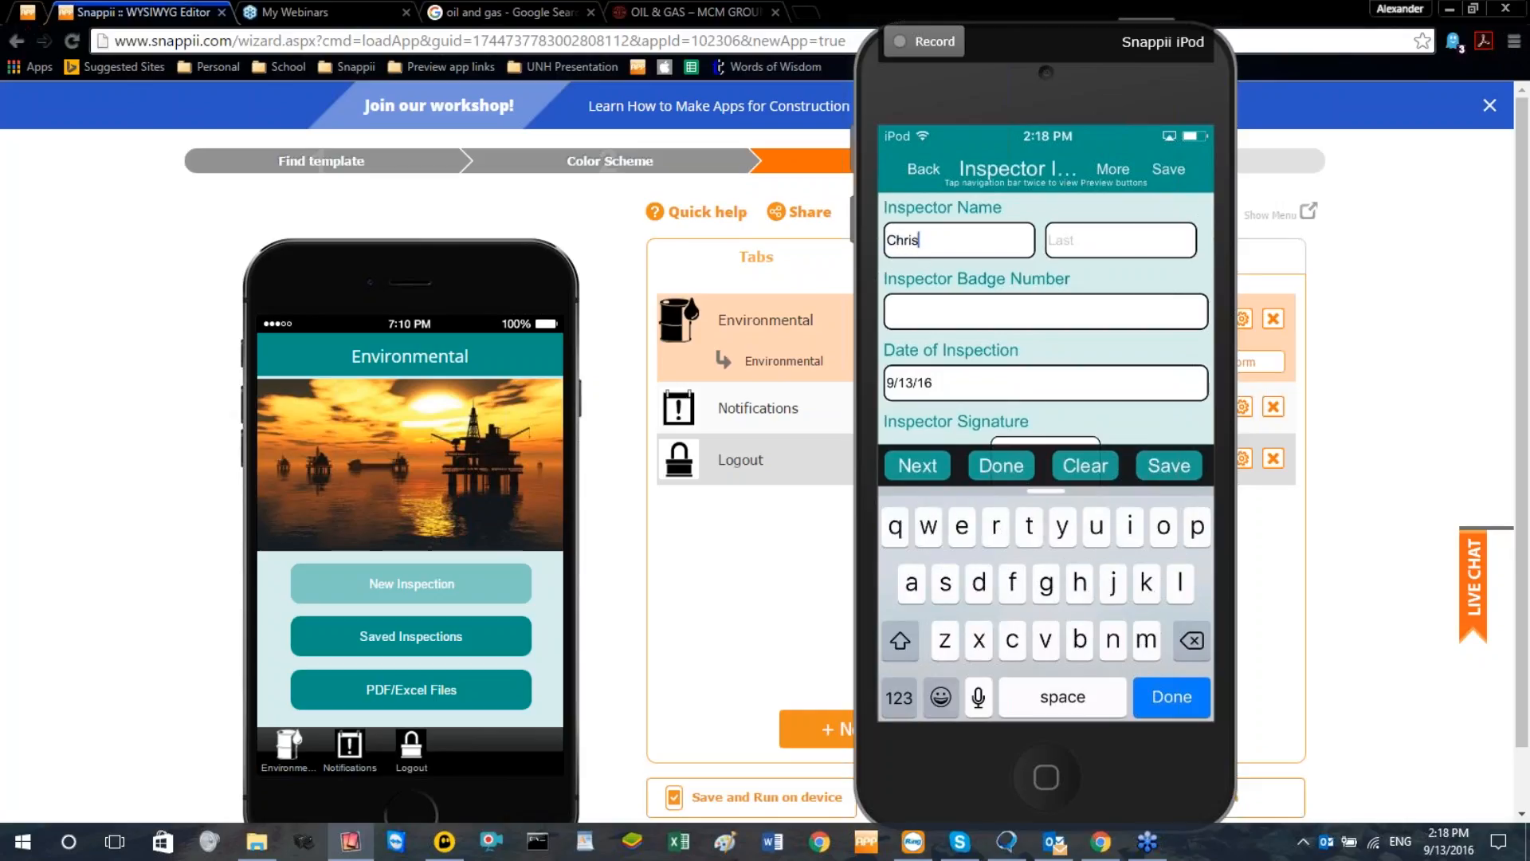
pyautogui.click(1045, 311)
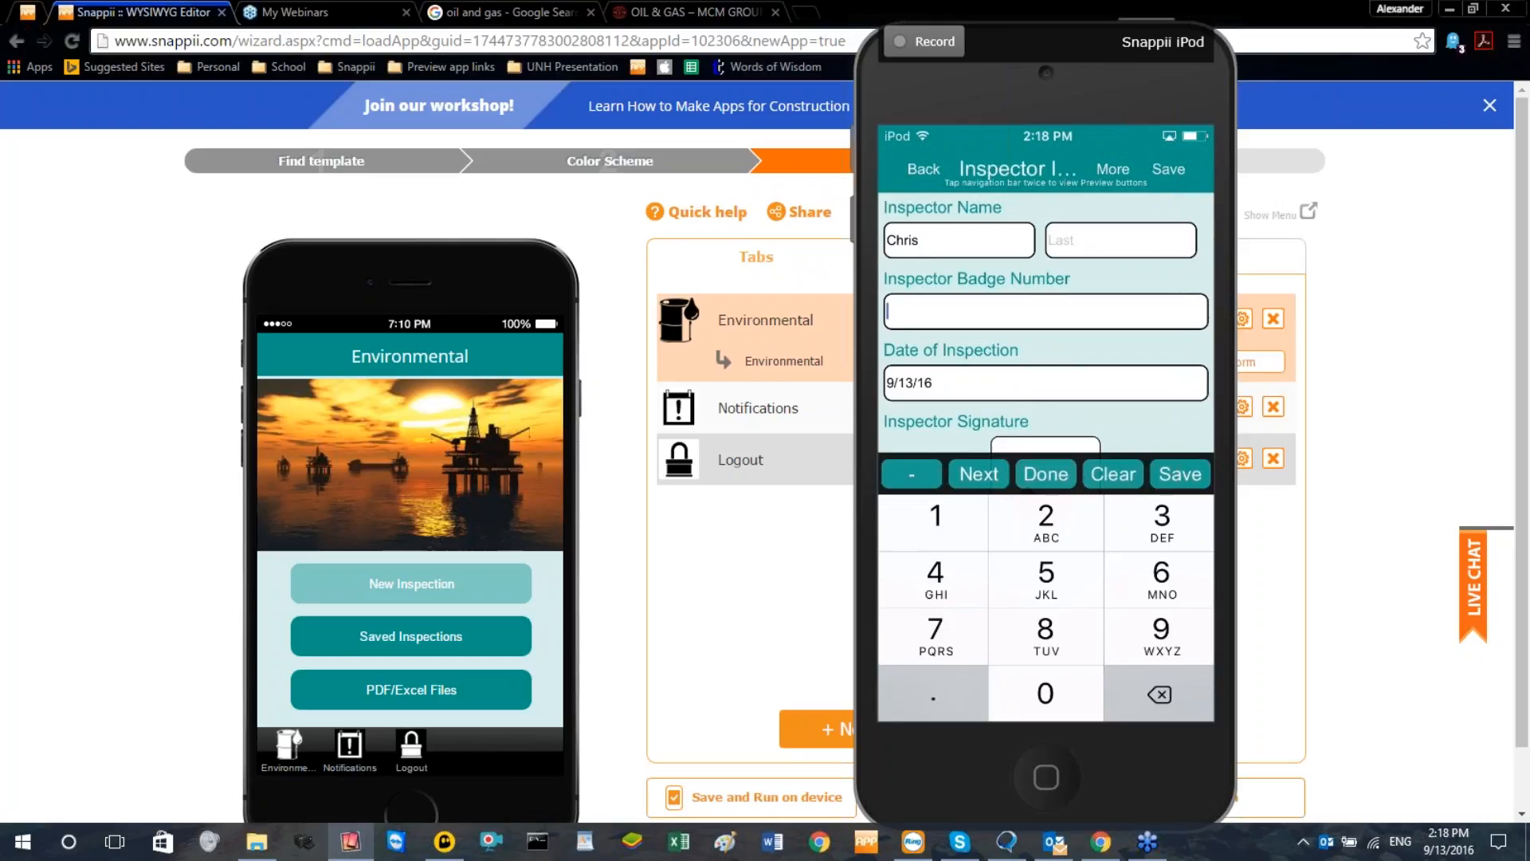
pyautogui.write('212242')
pyautogui.scroll(-2, 1046, 323)
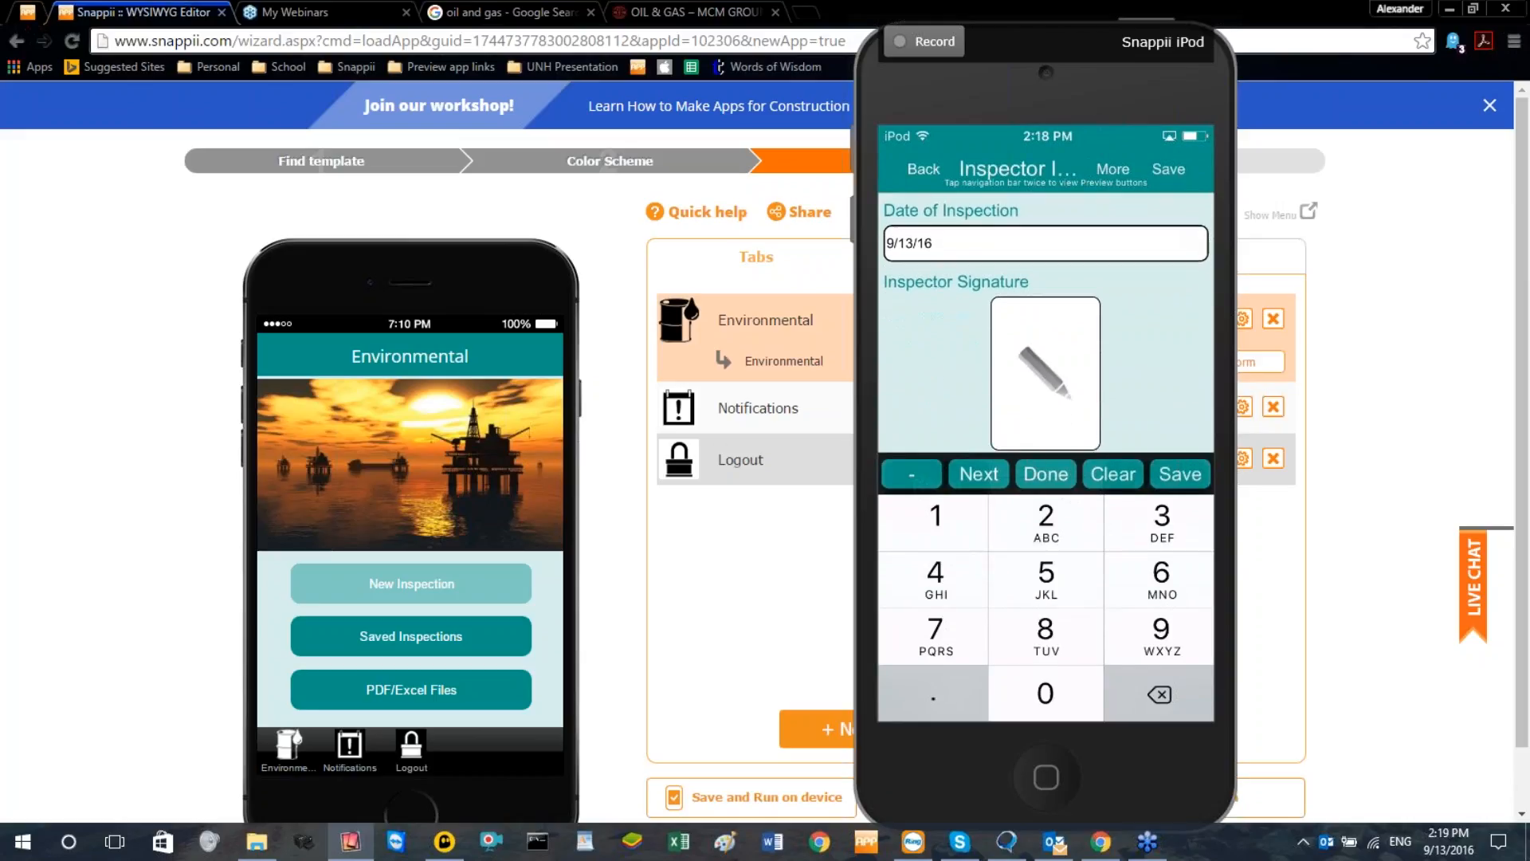
pyautogui.click(1045, 244)
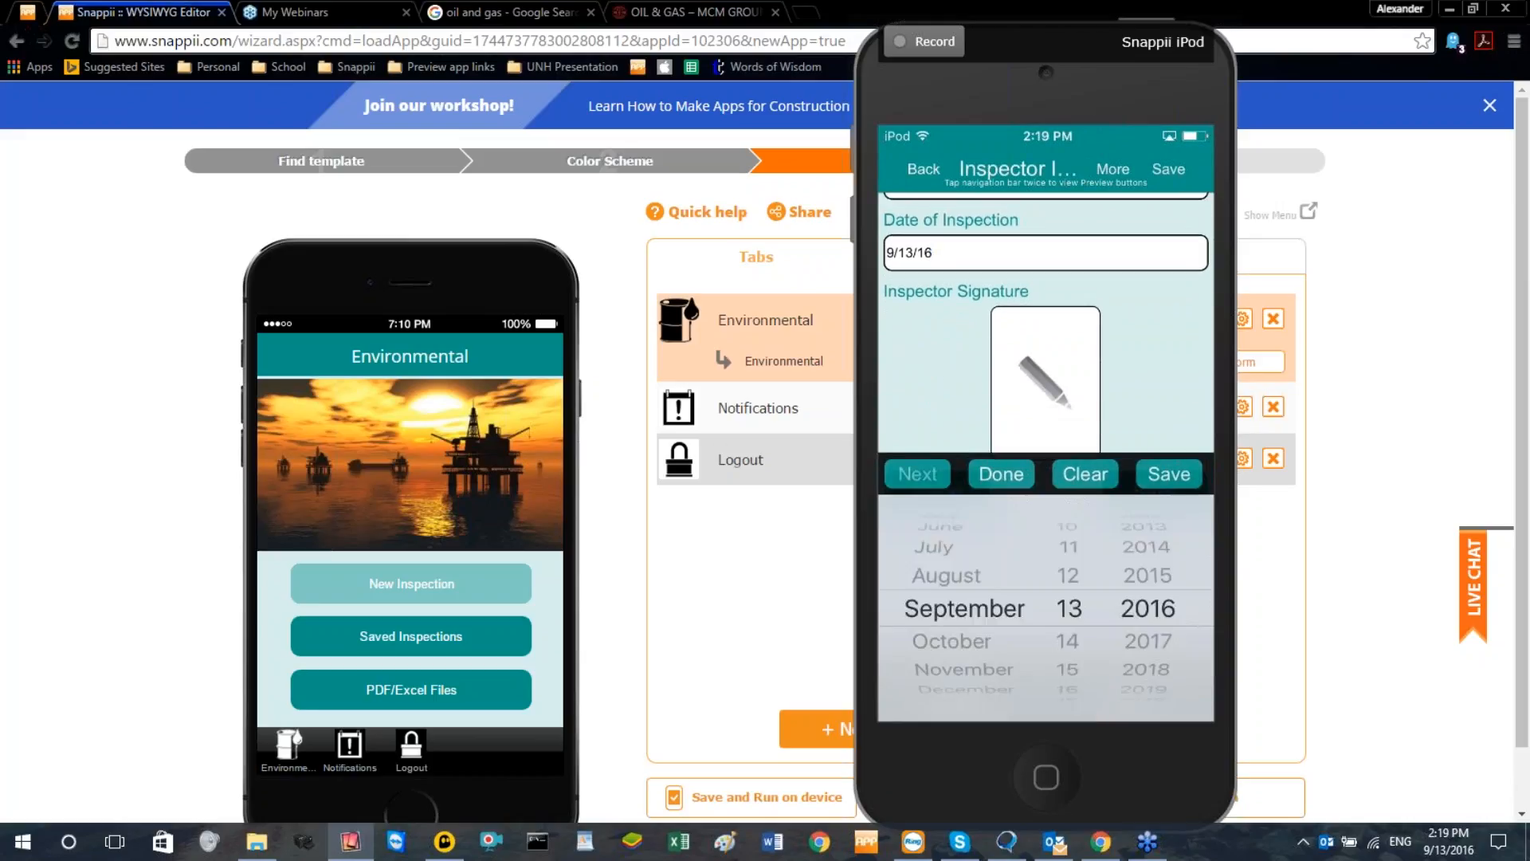
pyautogui.click(1001, 474)
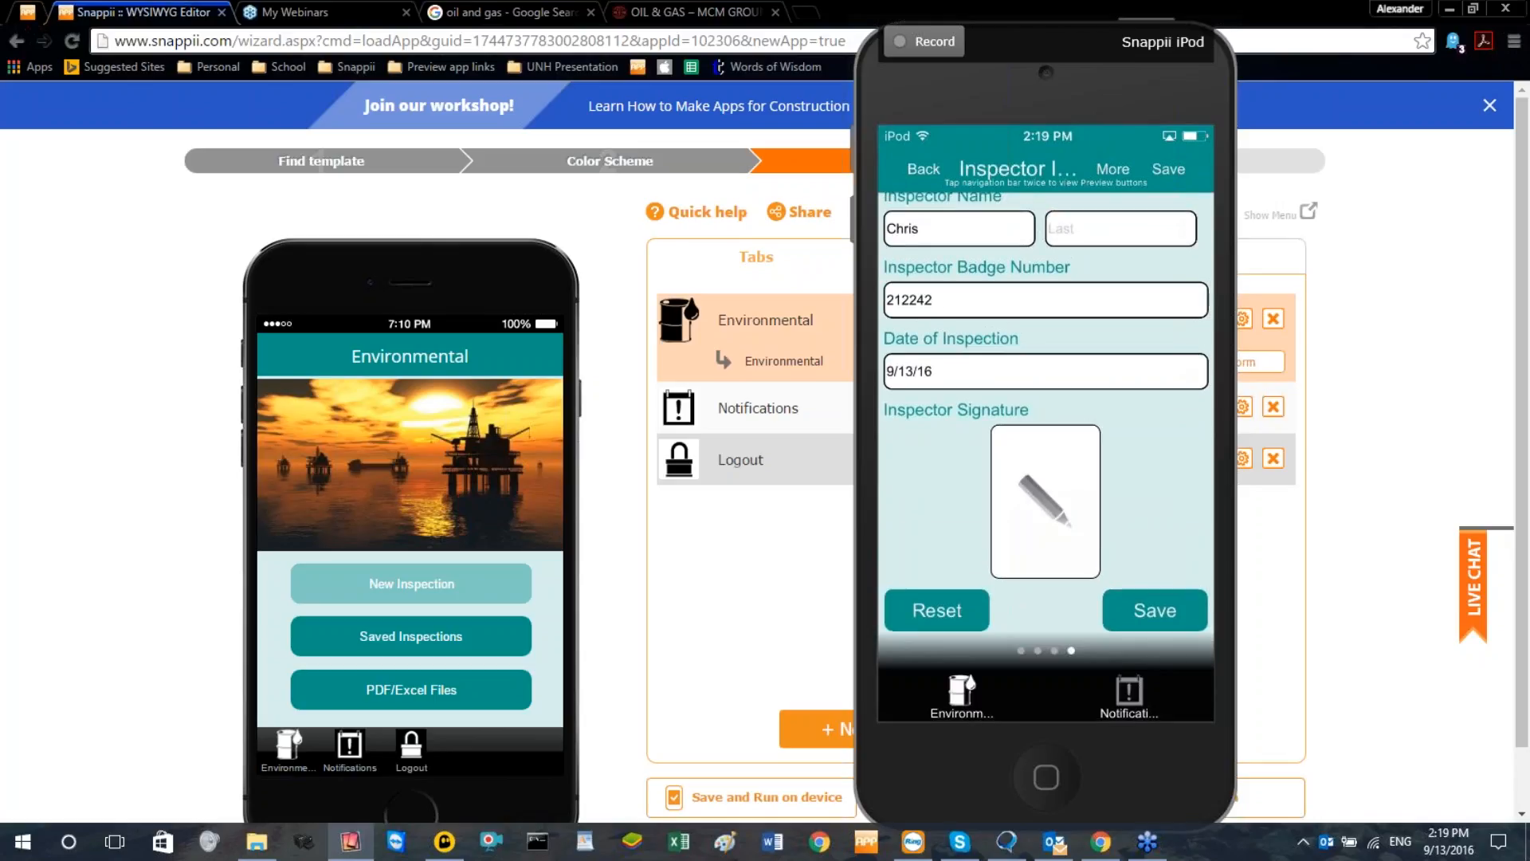
# Draw a freehand signature in the Inspector Signature field and save the drawing to the form
pyautogui.click(1045, 502)
pyautogui.moveTo(919, 444)
pyautogui.mouseDown()
pyautogui.moveTo(901, 534)
pyautogui.moveTo(1088, 470)
pyautogui.moveTo(1130, 418)
pyautogui.moveTo(1170, 394)
pyautogui.moveTo(1193, 402)
pyautogui.mouseUp()
pyautogui.moveTo(1139, 336); pyautogui.dragTo(1207, 300)
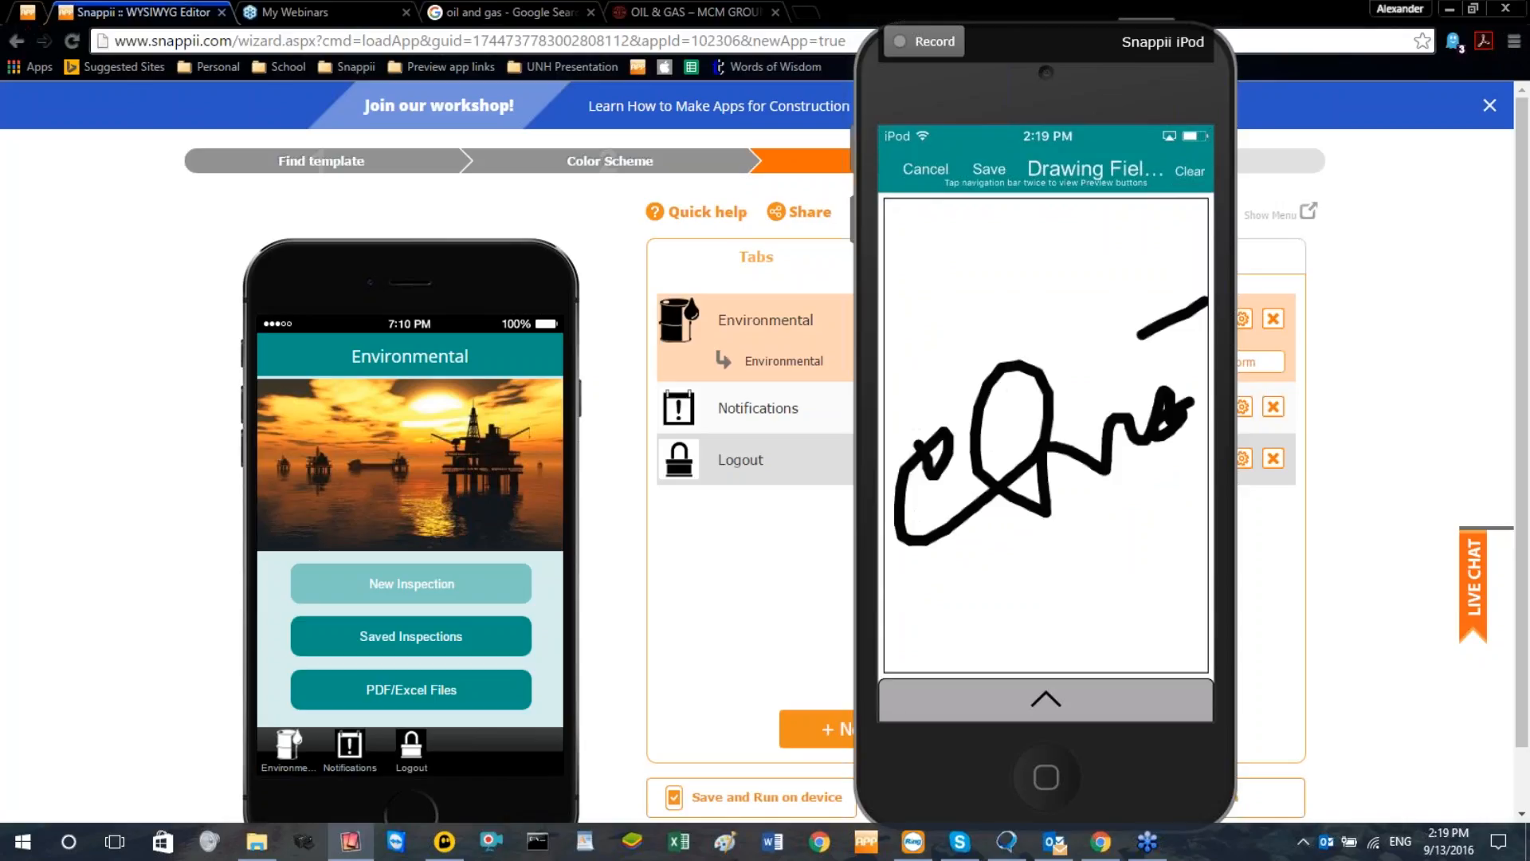
pyautogui.click(988, 169)
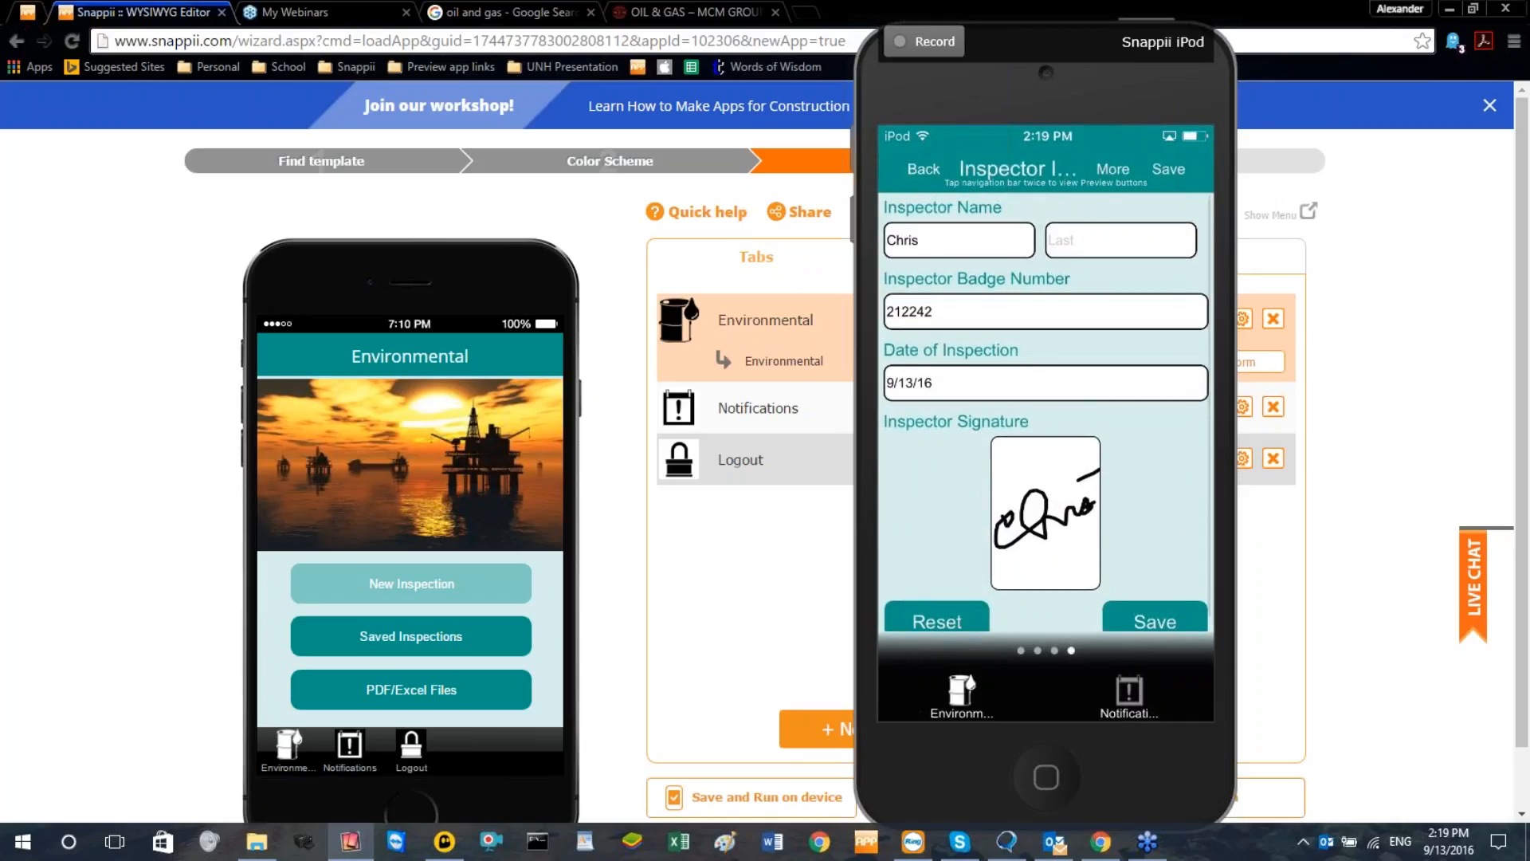
pyautogui.scroll(-1, 1045, 411)
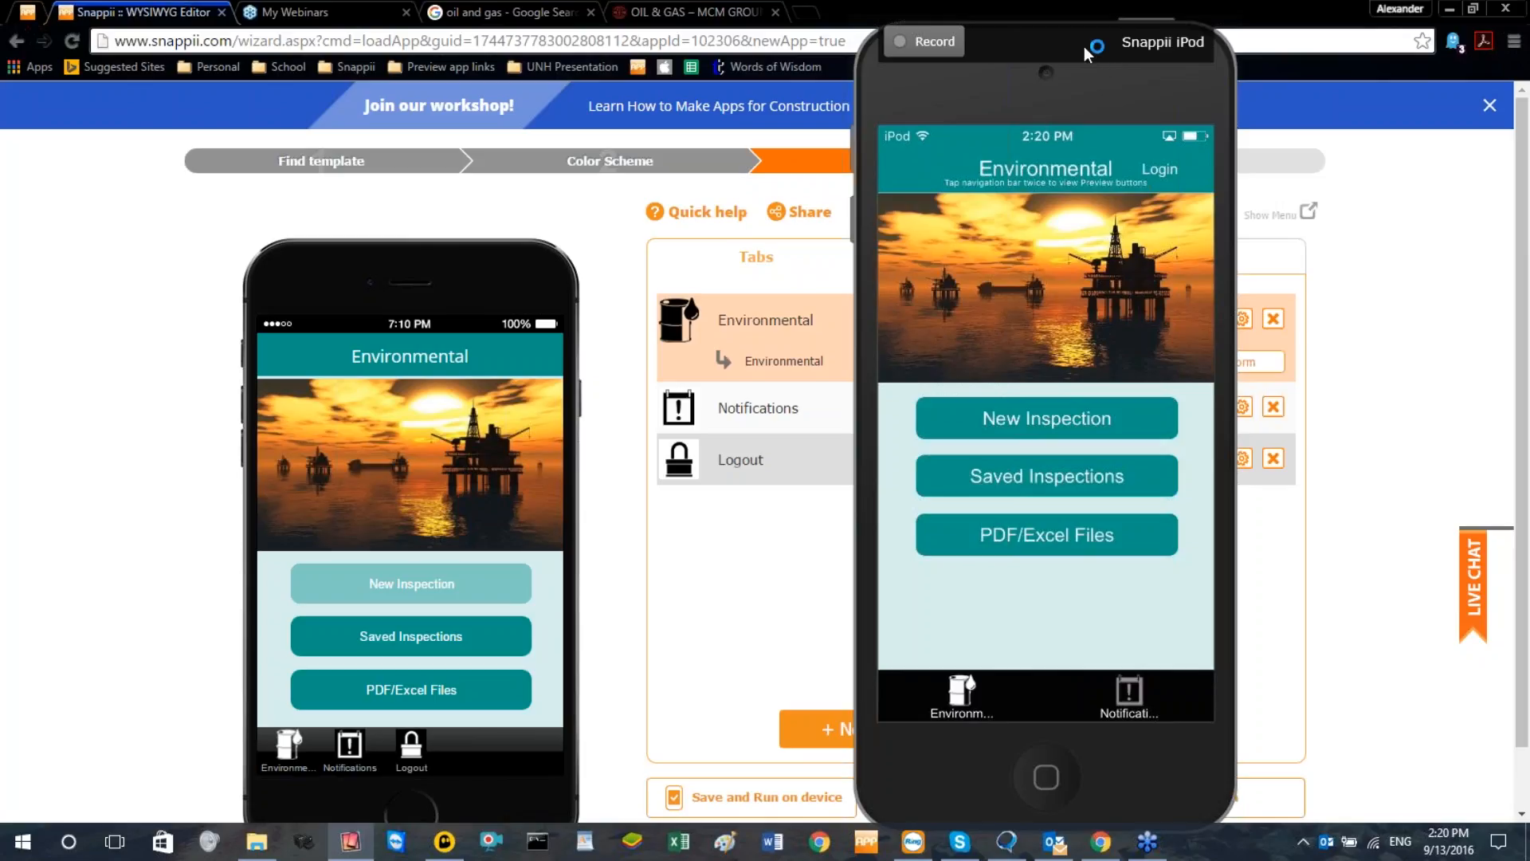
# Move the mirrored iPod window over the editor's phone preview so the app's tab list is uncovered
pyautogui.moveTo(1084, 47); pyautogui.dragTo(461, 71)
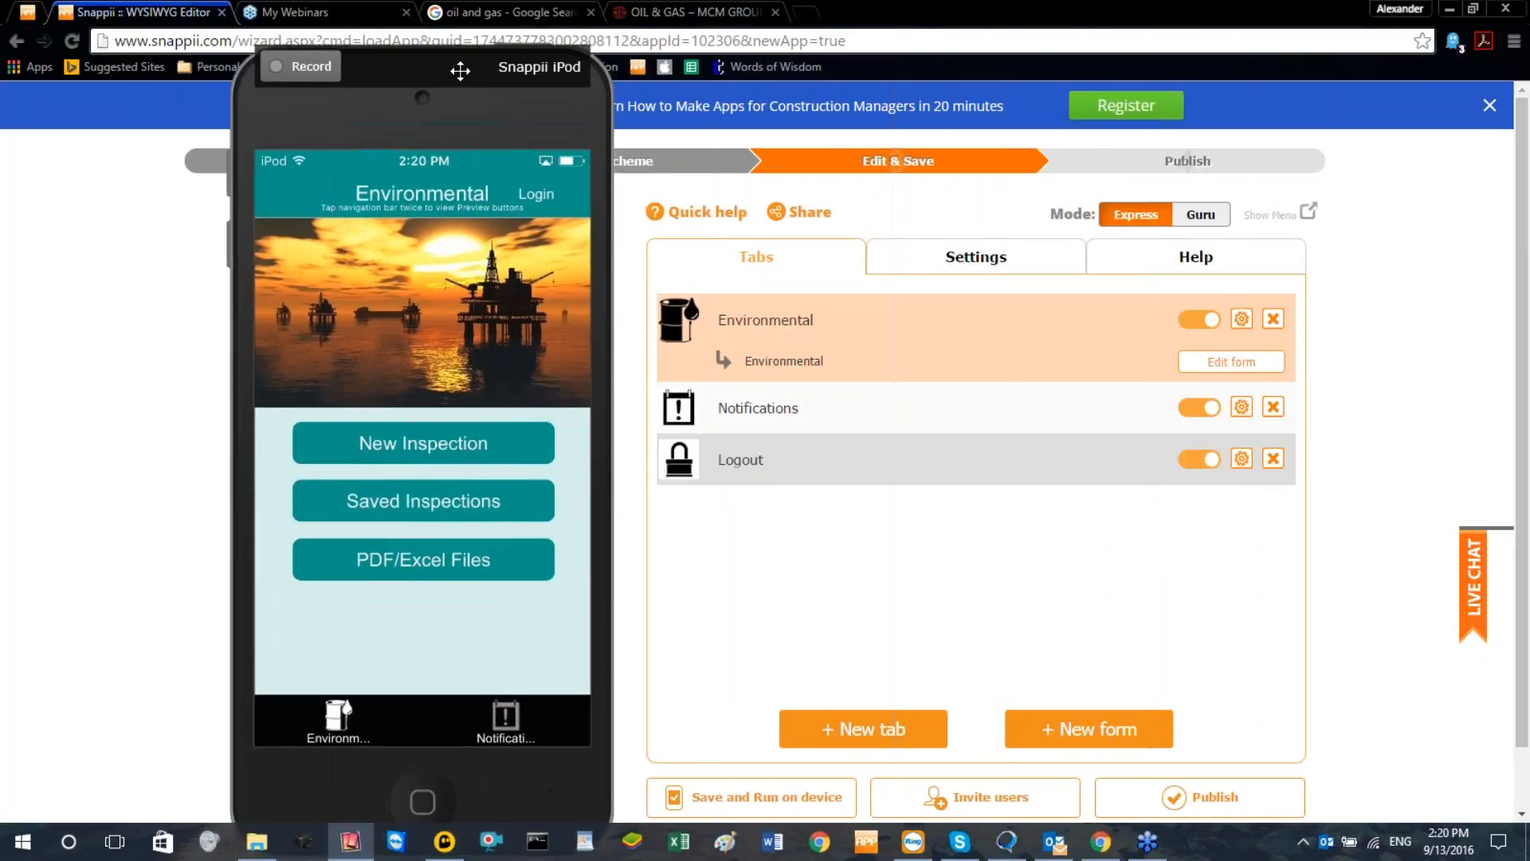